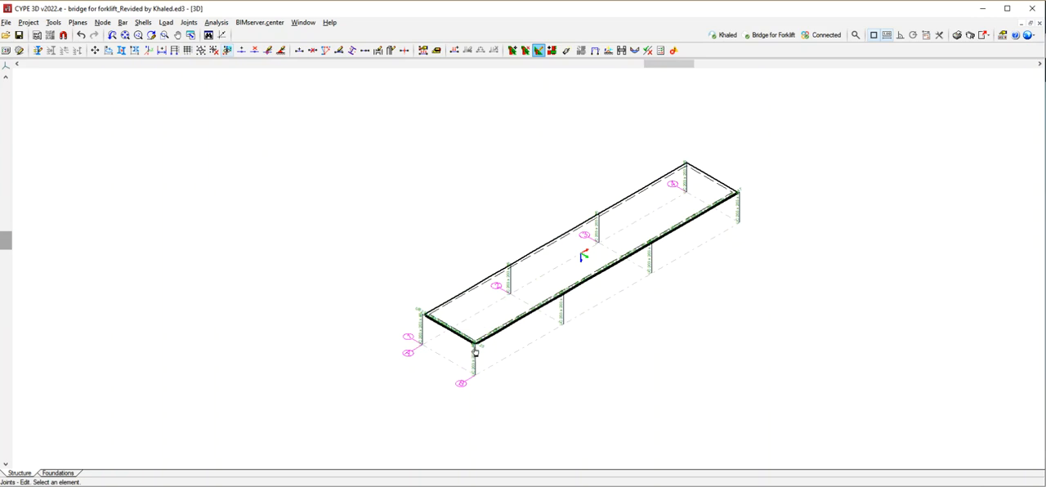
scroll(486, 351, "up", 5)
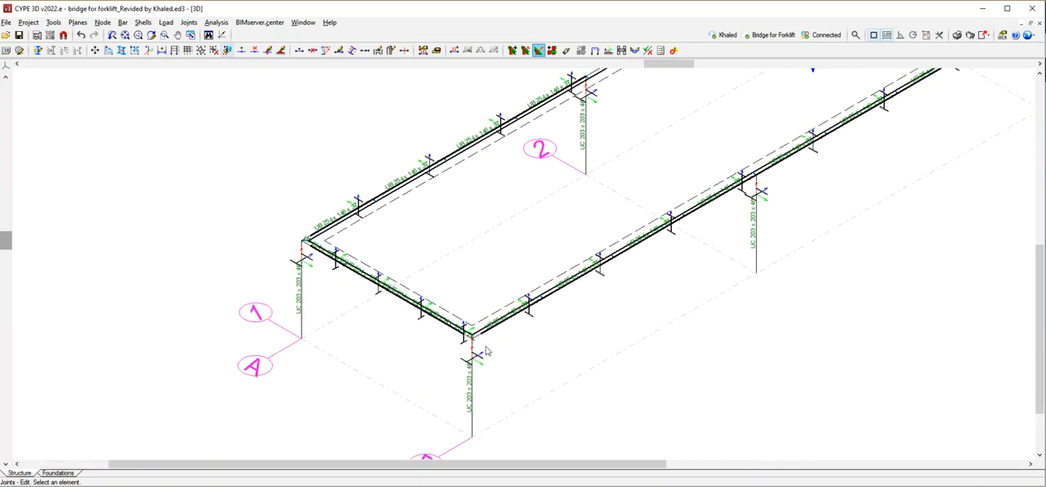
Examine the beam-to-column joint at the bridge's front corner in 3D, including its stiffeners, end plates and welds.
left_click(464, 329)
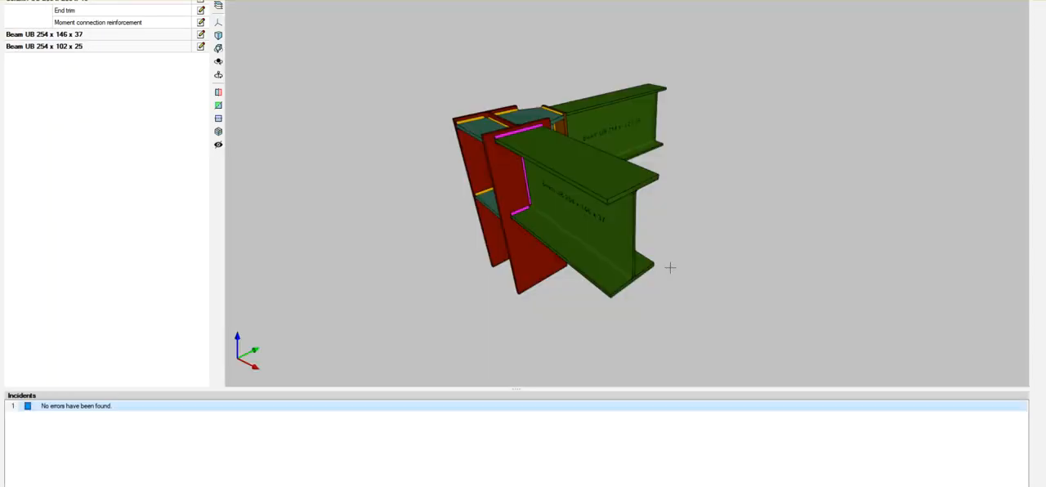
left_click_drag(626, 215, 493, 202)
scroll(614, 86, "up", 5)
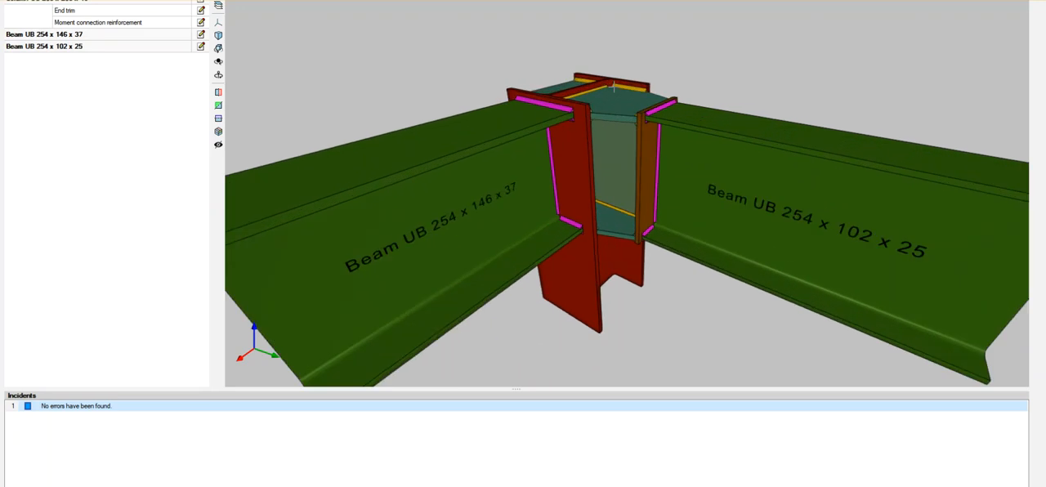
left_click_drag(653, 162, 618, 168)
left_click_drag(630, 121, 630, 132)
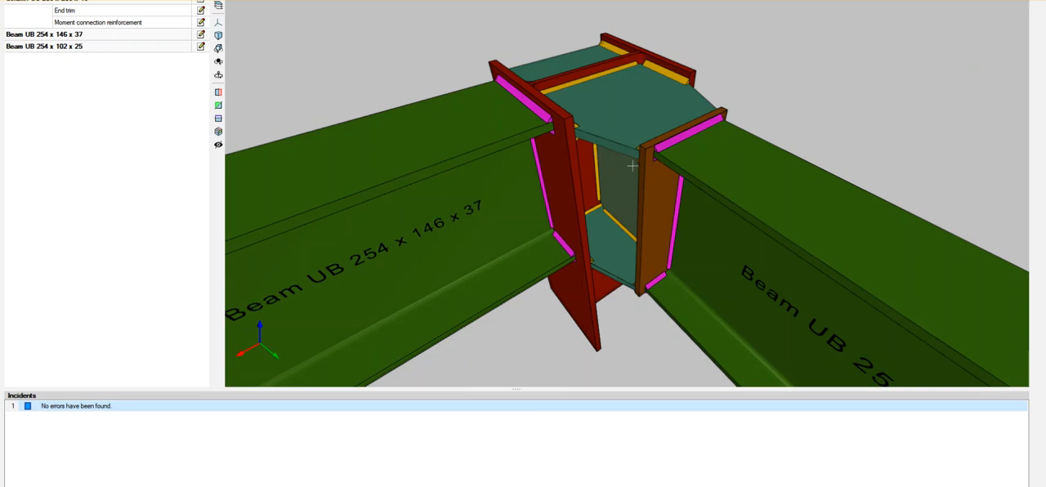
scroll(631, 166, "down", 6)
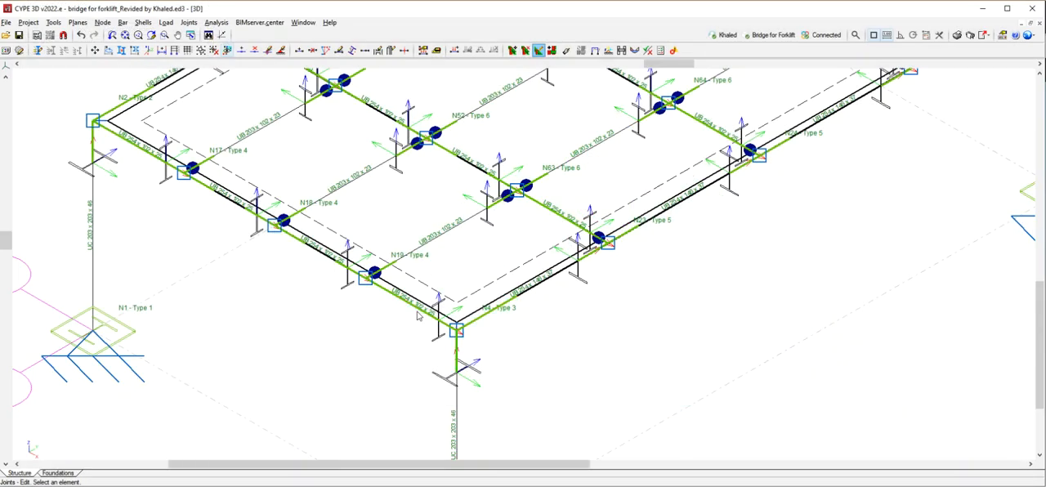
scroll(341, 304, "down", 4)
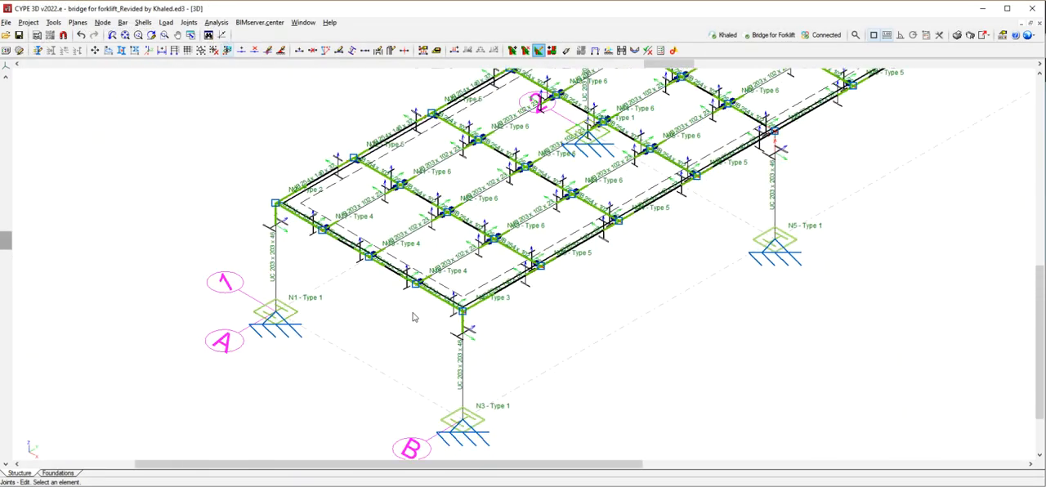
scroll(341, 304, "down", 8)
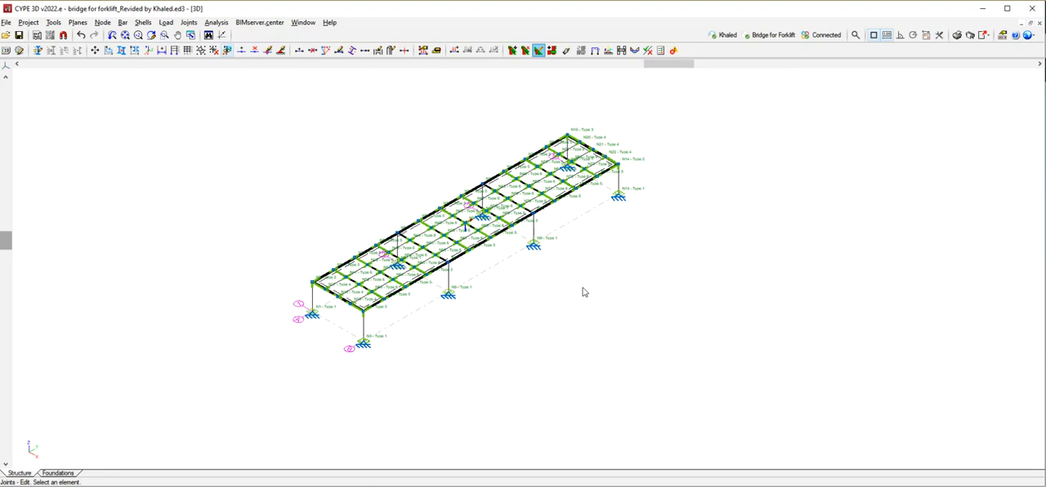
Unlink the bridge model from its current BIM project.
left_click(258, 24)
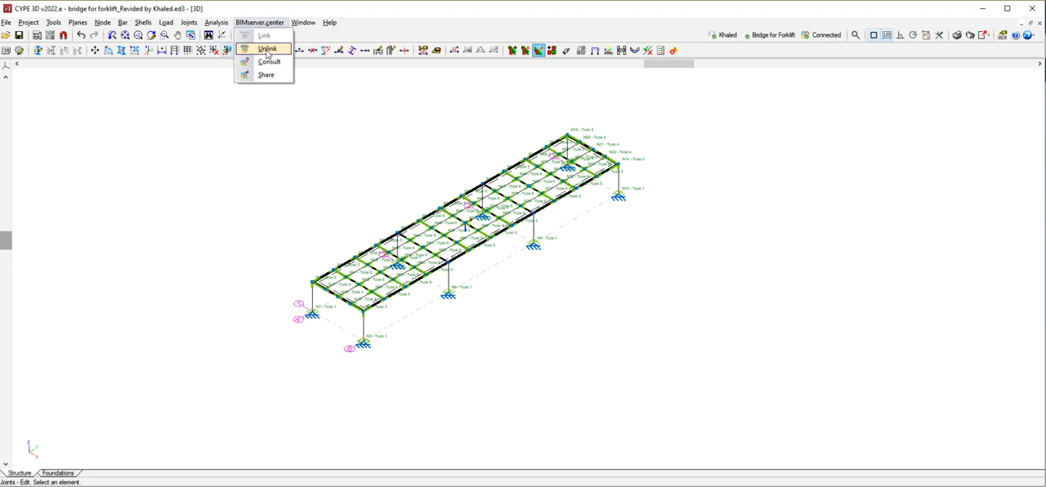
left_click(268, 50)
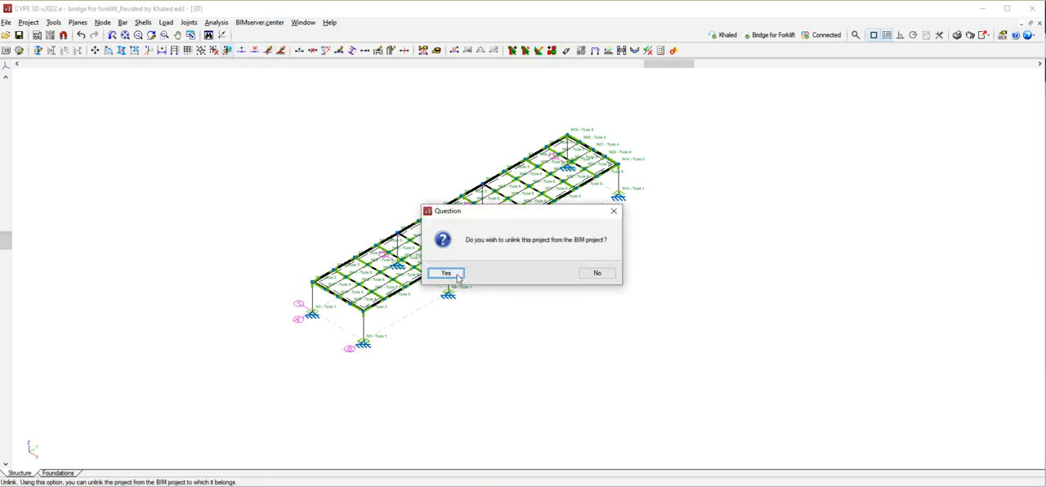
left_click(457, 277)
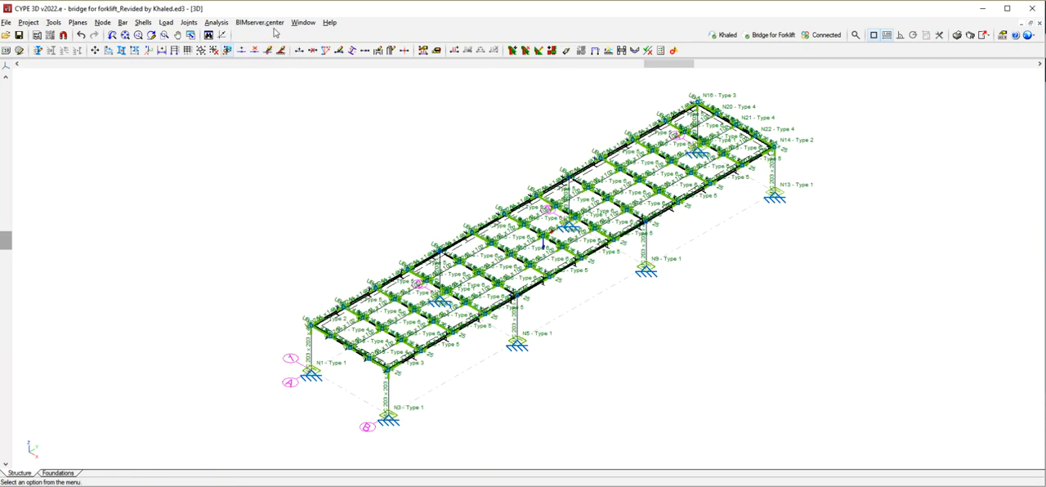
Start a new BIMserver.center link for the model and open its project selection.
left_click(260, 22)
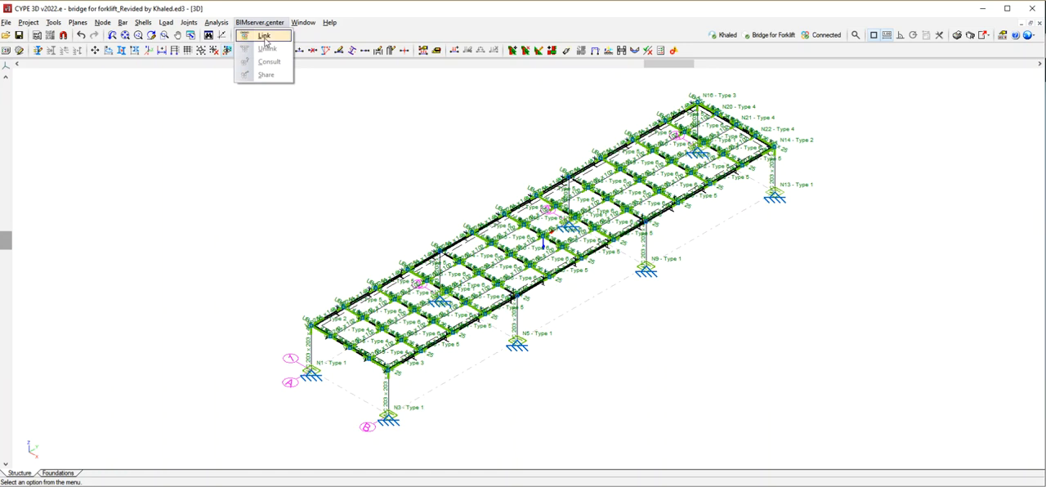
left_click(264, 38)
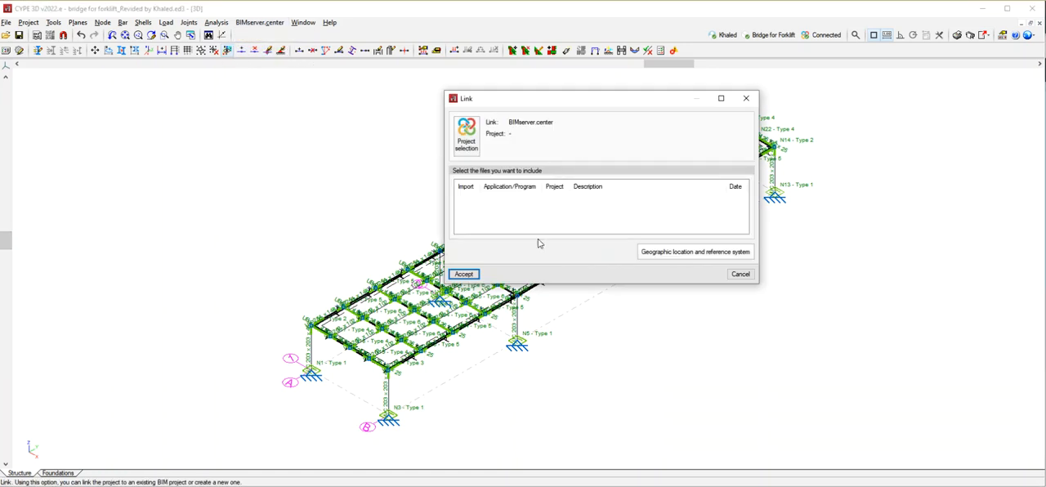
left_click(465, 132)
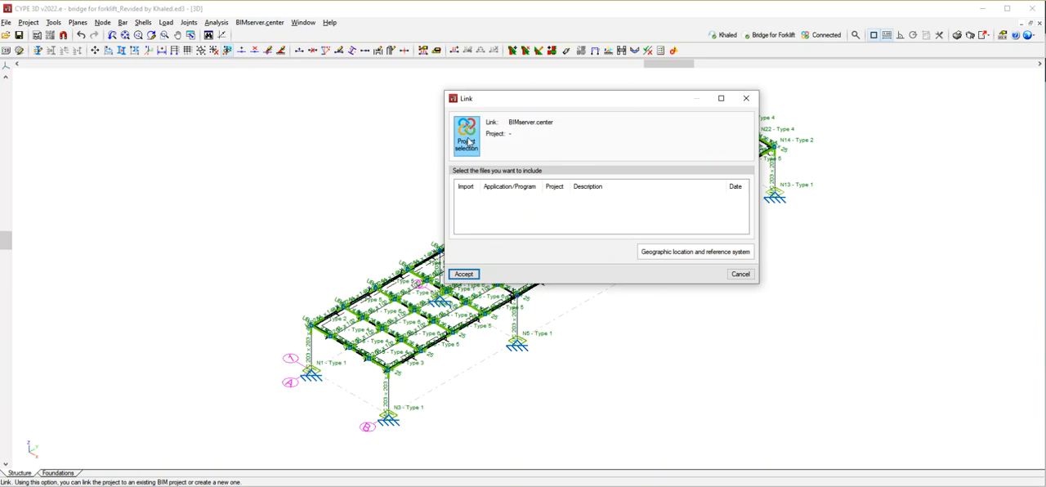
left_click(642, 237)
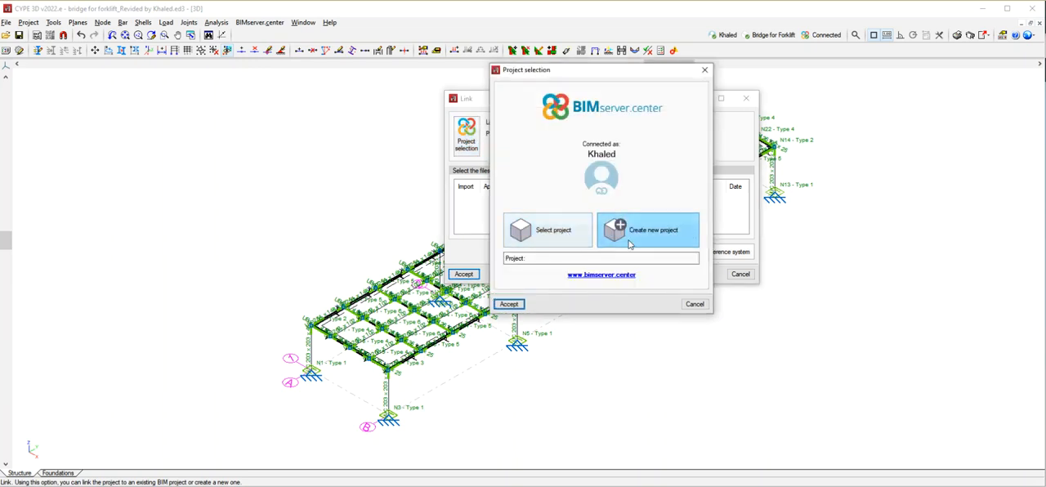
left_click(651, 231)
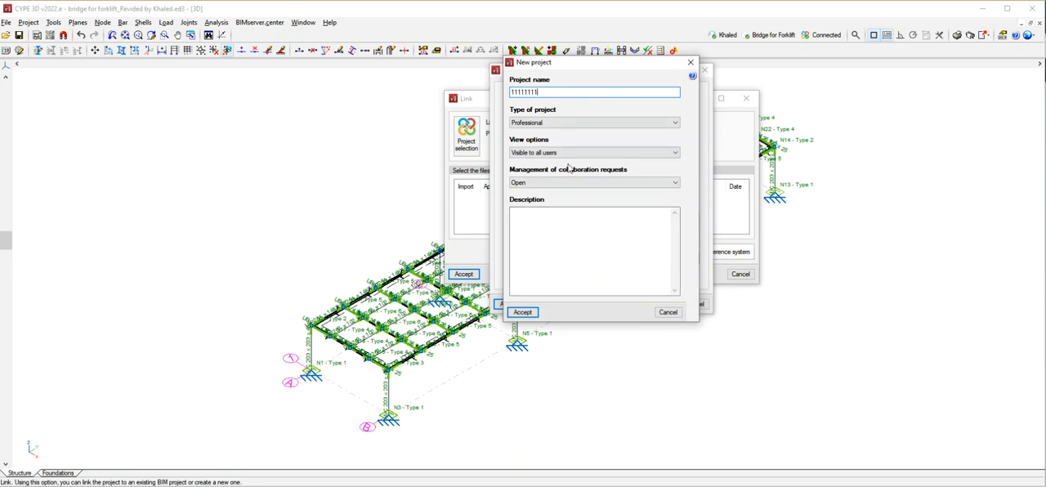
left_click(690, 62)
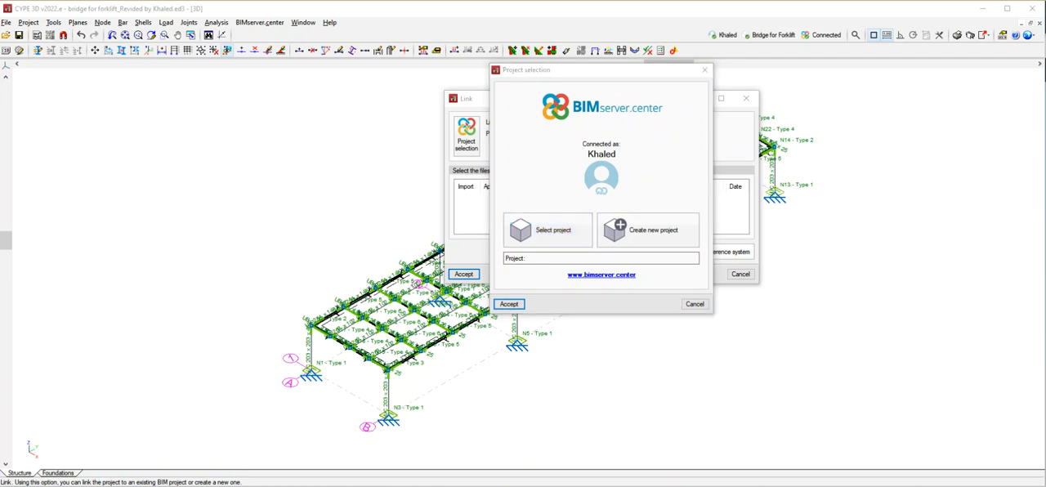
Switch to the BIMserver.center website and start a new project named Bridge, choosing its project type.
left_click(104, 459)
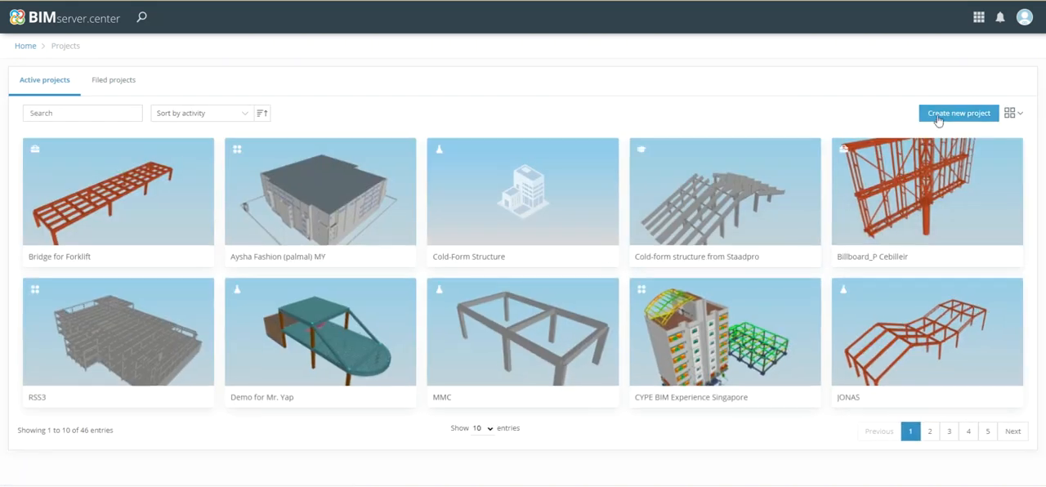
left_click(940, 114)
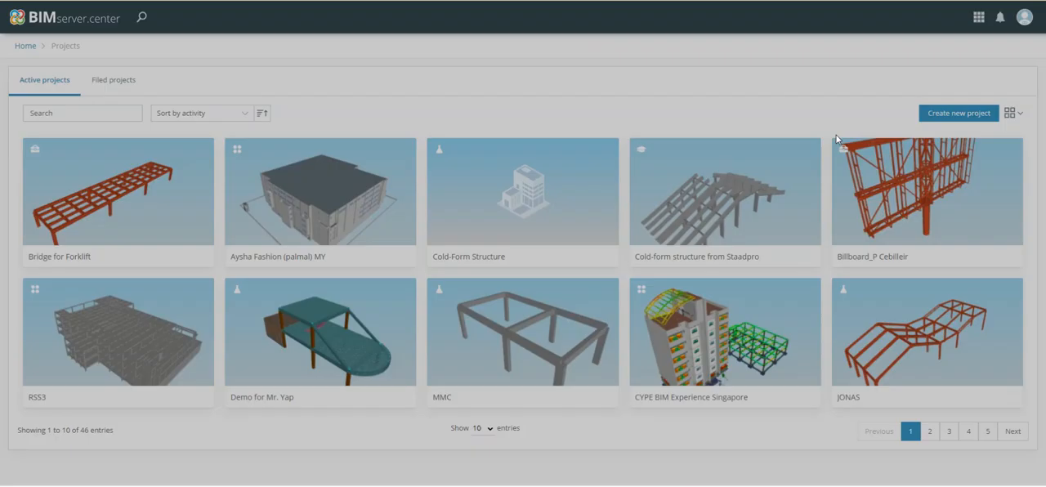
left_click(431, 184)
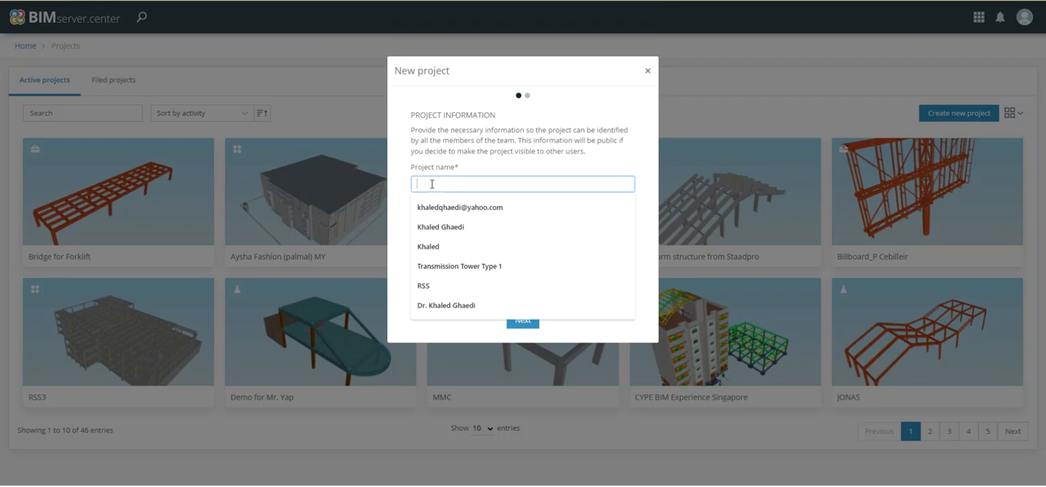
type("Bridge")
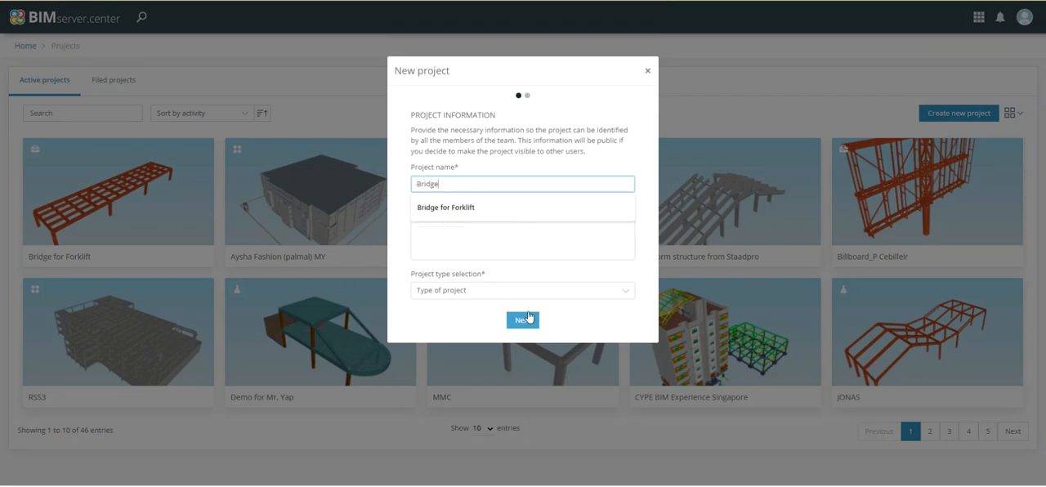
left_click(472, 292)
left_click(438, 304)
left_click(519, 319)
Make the new project Not visible with collaboration requests Closed, and create it.
left_click(469, 161)
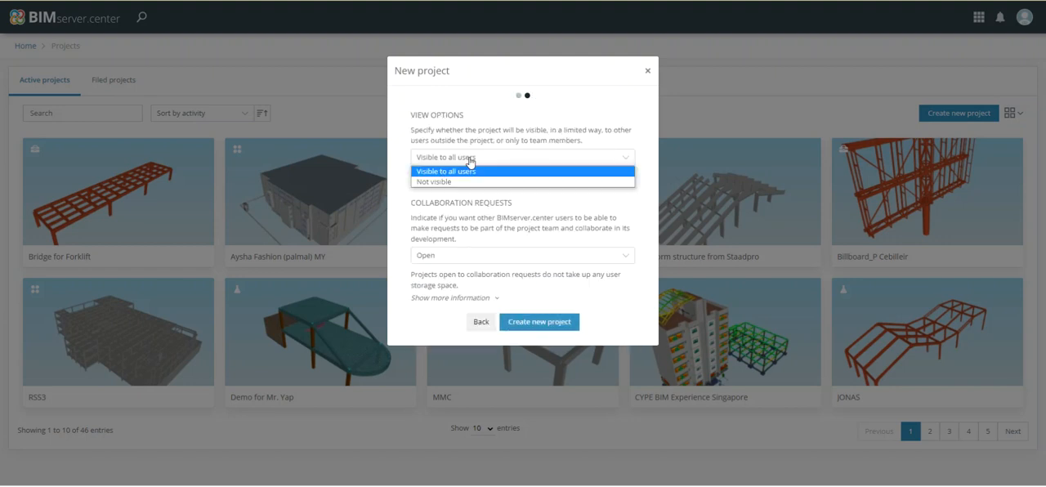
left_click(450, 179)
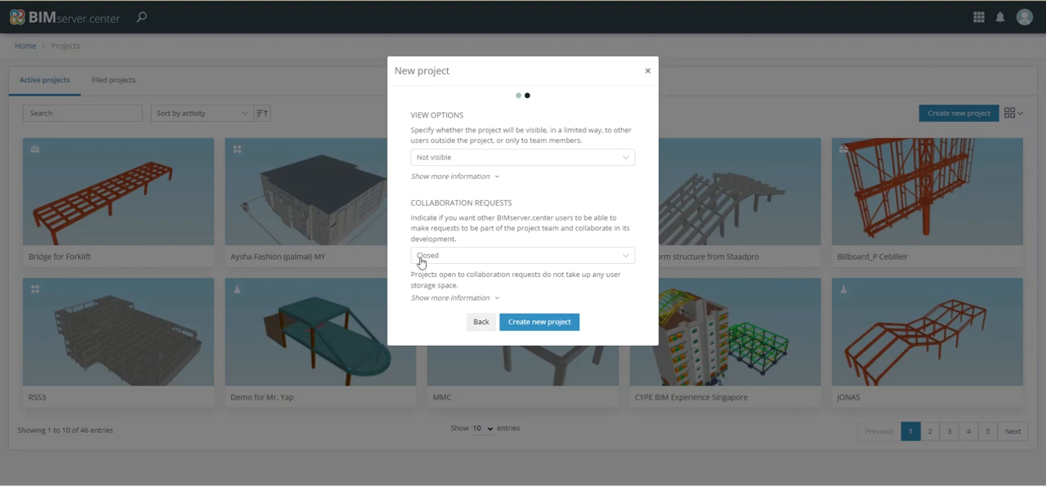
left_click(533, 324)
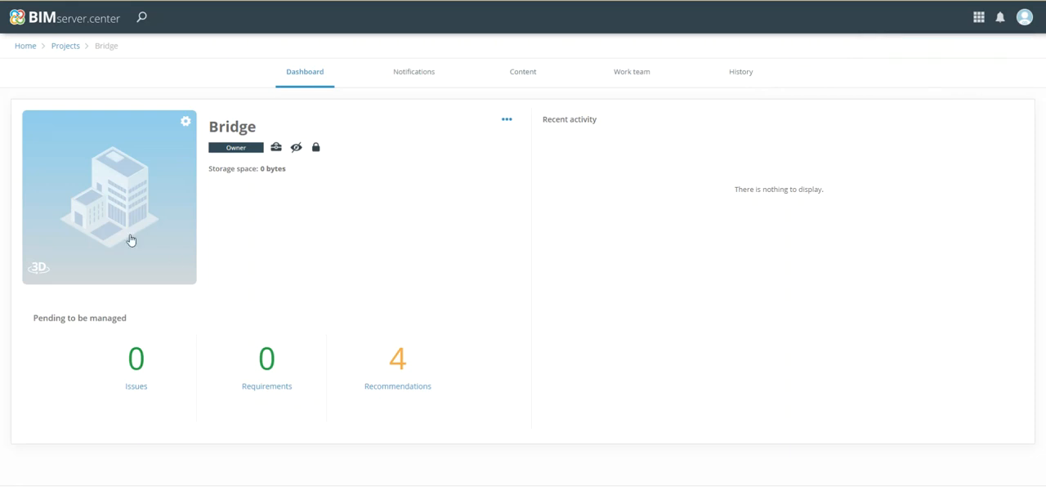
Switch back to CYPE 3D and link the model to the existing BIMserver.center project Bridge.
left_click(233, 484)
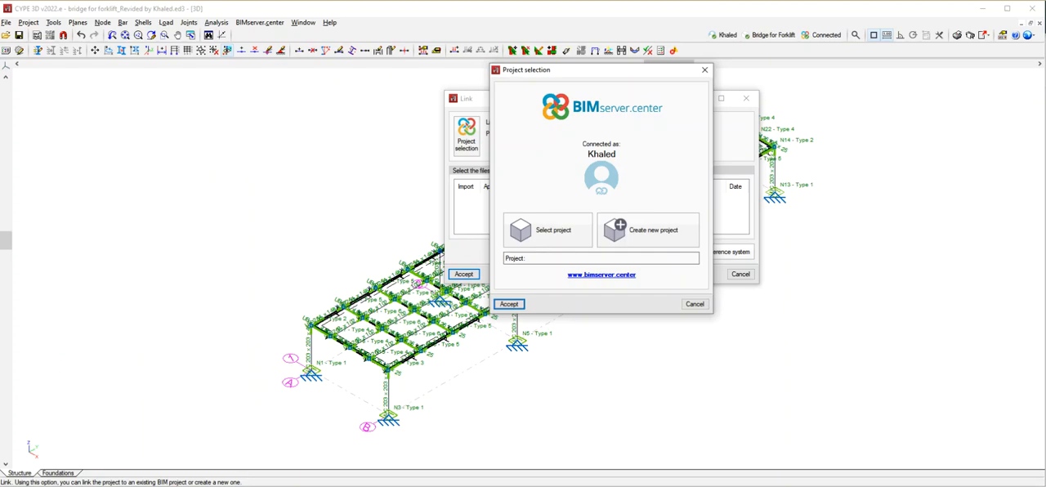
left_click_drag(677, 72, 736, 78)
left_click(609, 236)
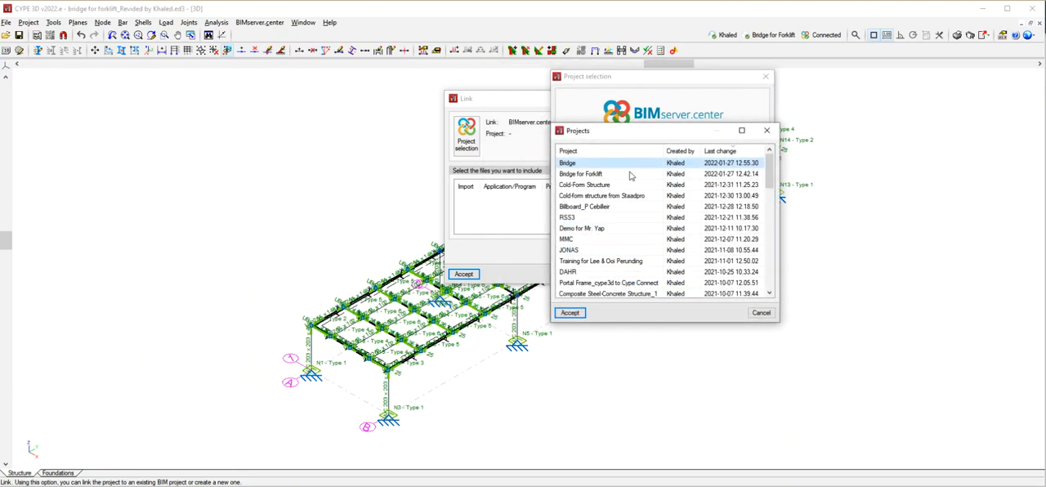
left_click(569, 163)
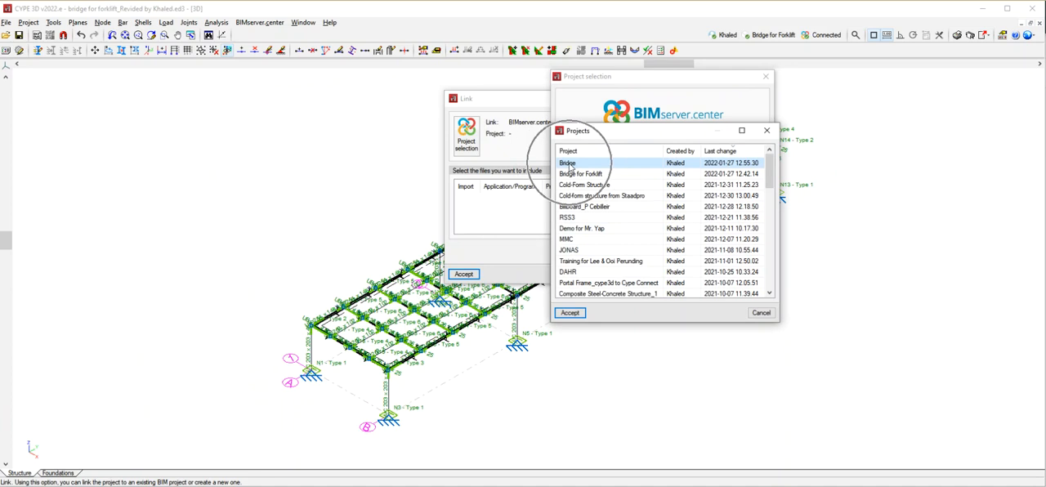
left_click(570, 312)
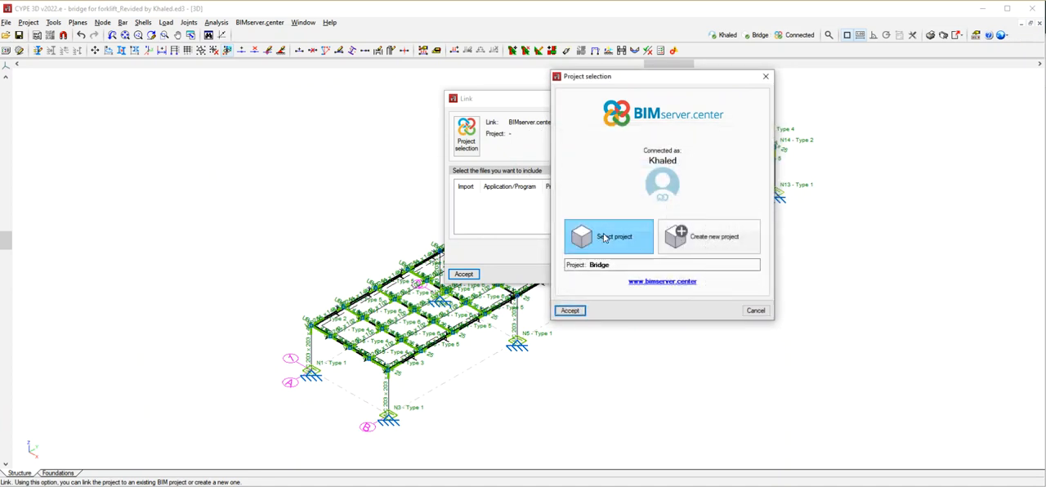
left_click(570, 311)
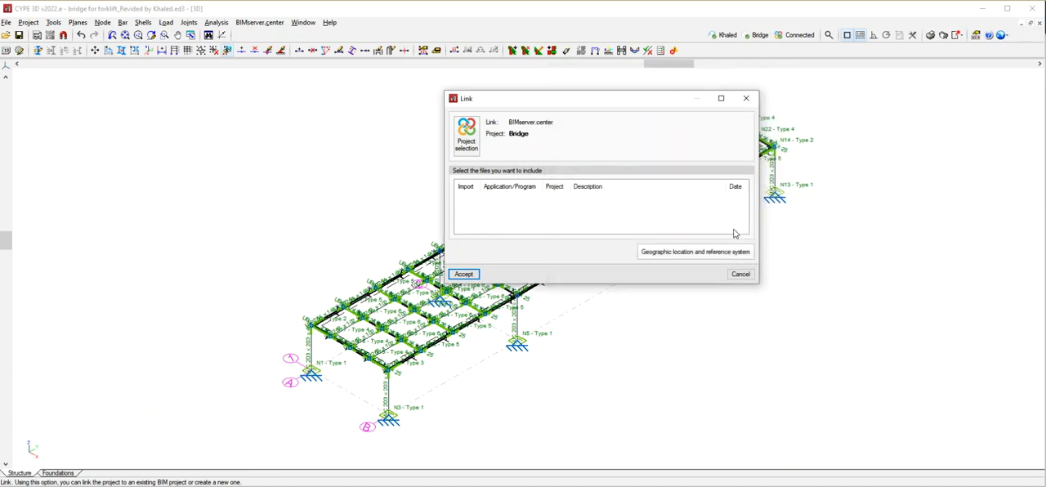
left_click(463, 275)
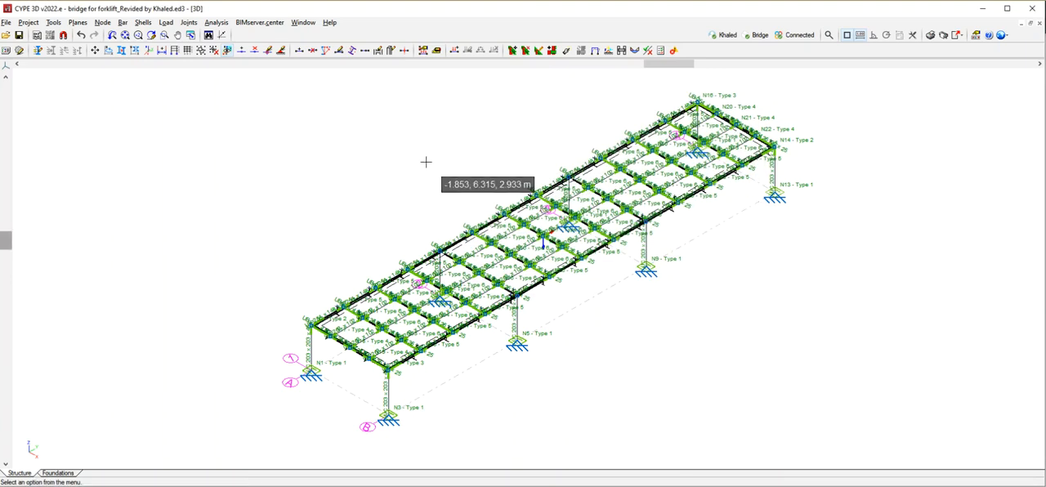
Consult the linked BIM project's list of contributions and leave it without importing anything.
left_click(259, 22)
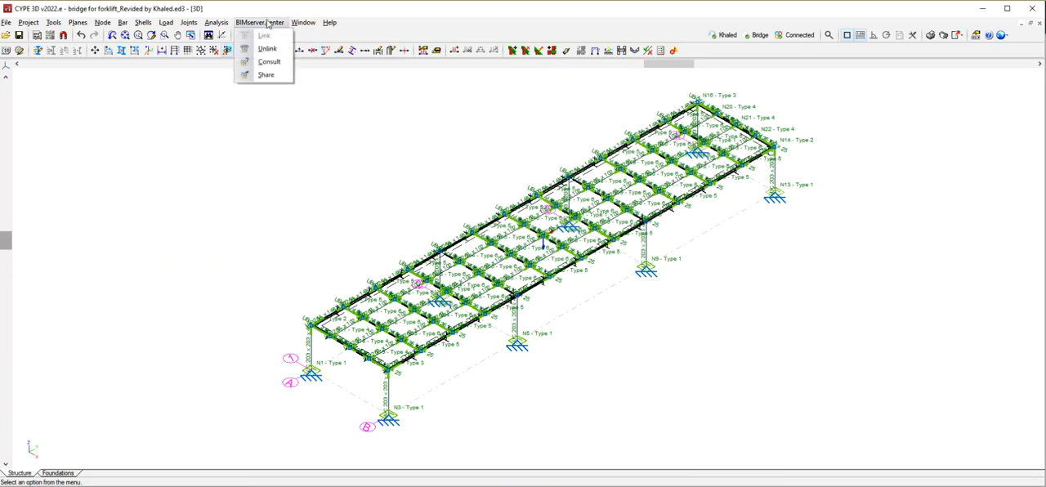
left_click(264, 62)
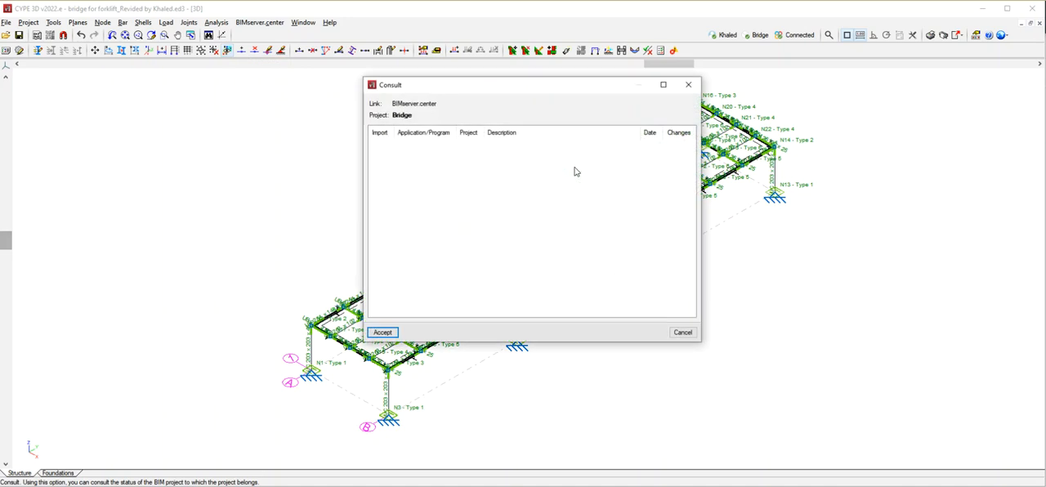
left_click(687, 85)
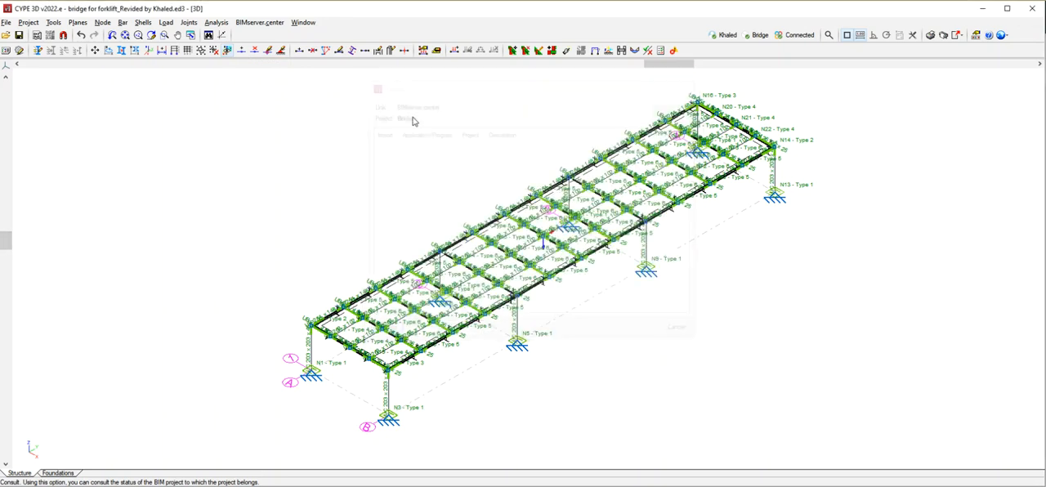
Share the structure to the linked BIM project under the name Bridge, with forces exported for connection design.
left_click(259, 22)
left_click(266, 75)
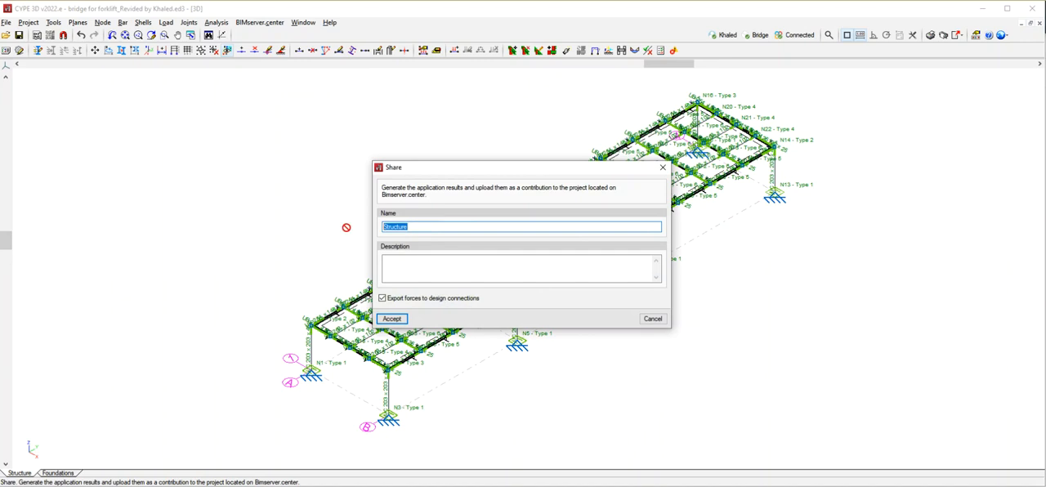
type("Bridge")
left_click(393, 319)
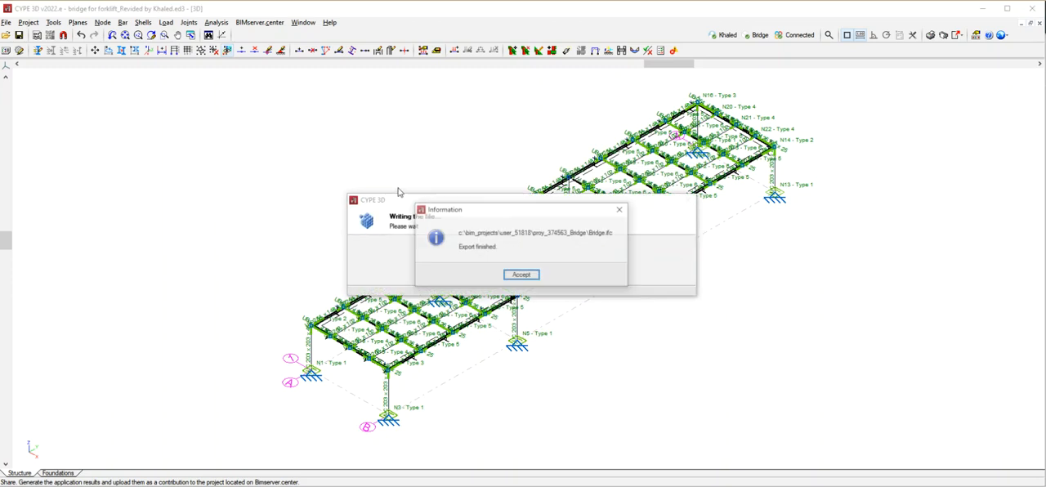
Close the finished export, switch to the Bridge project page on BIMserver.center in the browser, and open its 3D design view.
left_click(522, 275)
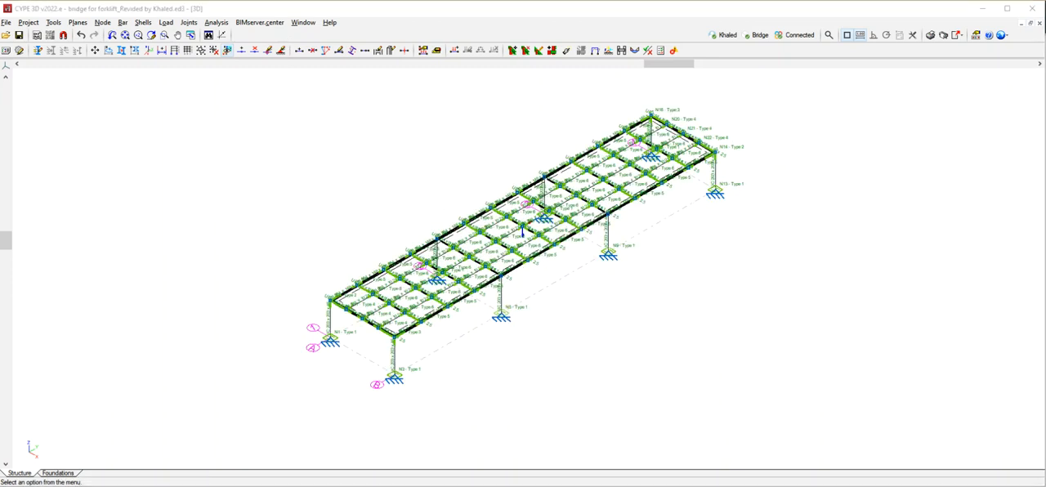
left_click(117, 485)
left_click(63, 480)
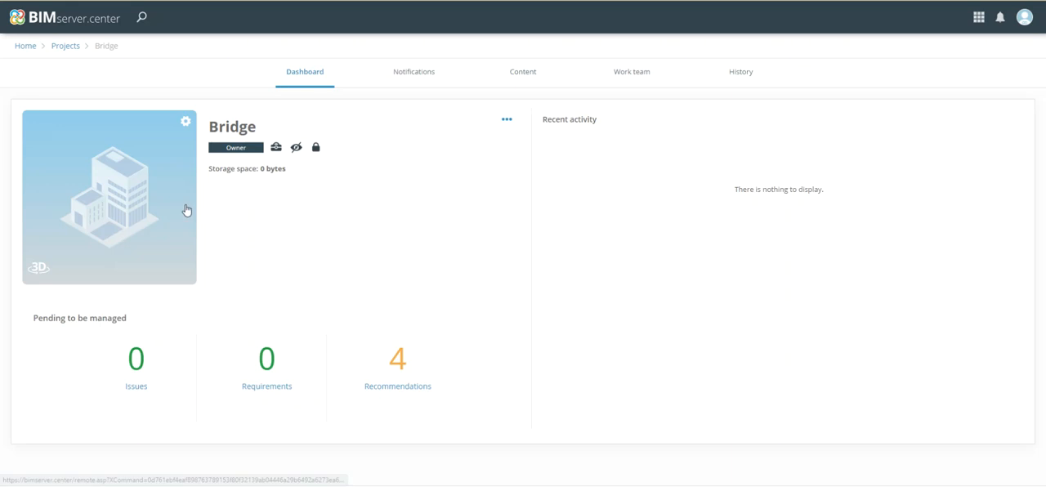
left_click(73, 1)
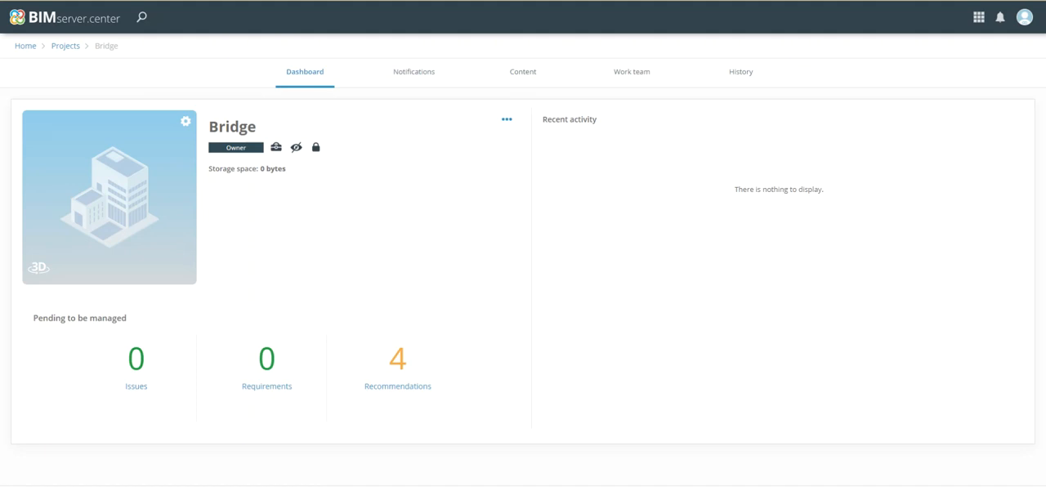
left_click(137, 196)
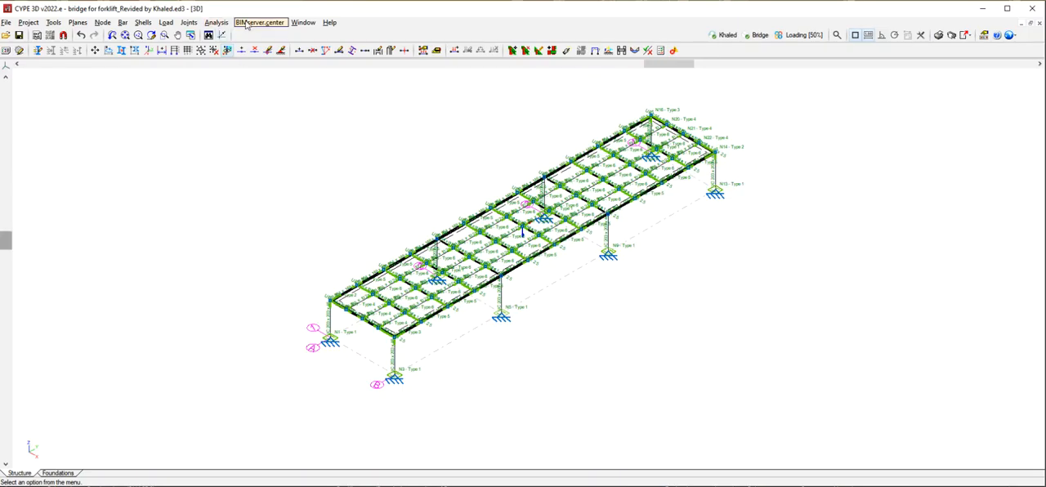
Return to CYPE 3D, consult the linked Bridge project, and accept the import of the CYPE 3D contribution.
left_click(249, 22)
left_click(266, 63)
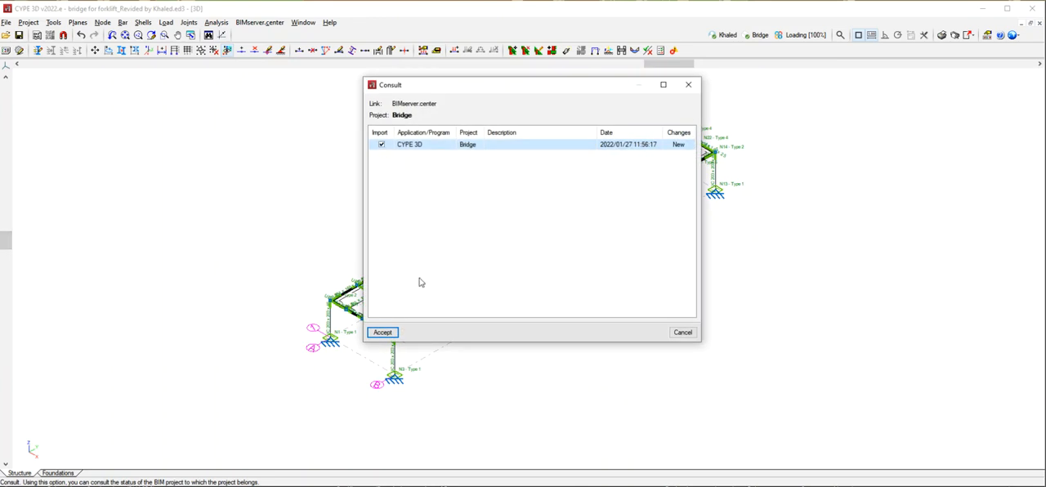
left_click(395, 331)
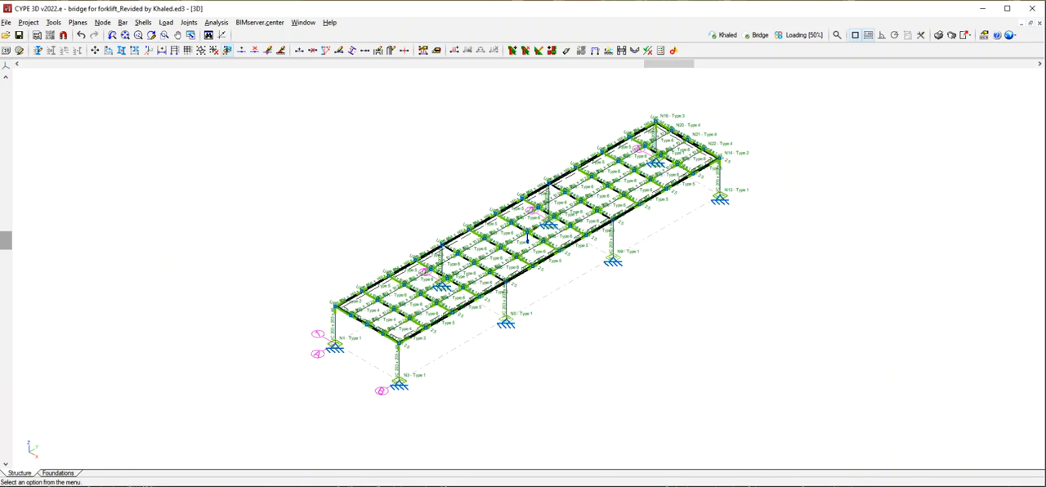
Switch to the BIMserver.center 3D viewer and examine the shared bridge model from several angles, including the beam-to-column corner.
left_click(98, 485)
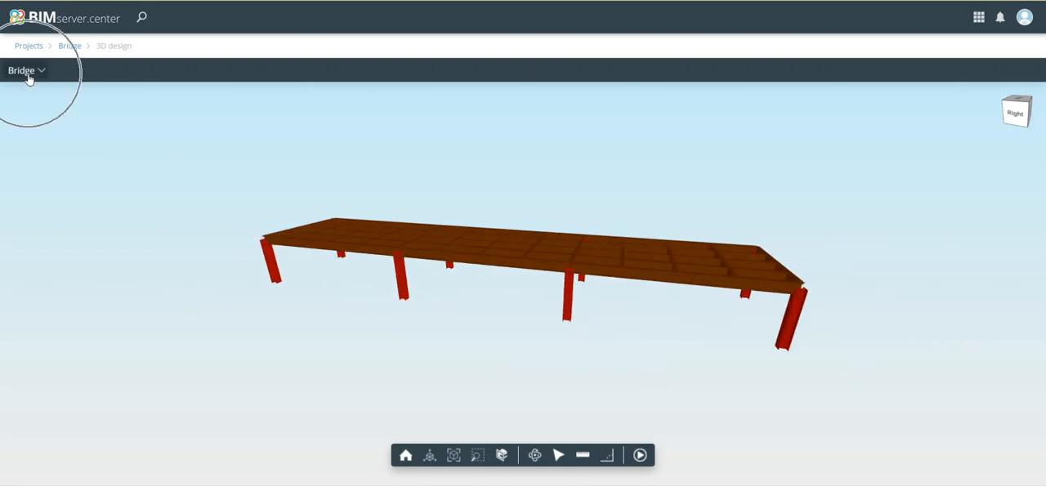
mouse_move(357, 275)
left_mouse_down()
mouse_move(526, 309)
mouse_move(539, 275)
mouse_move(616, 252)
mouse_move(583, 275)
mouse_move(303, 310)
mouse_move(128, 282)
mouse_move(256, 257)
mouse_move(271, 276)
left_mouse_up()
scroll(427, 138, "down", 5)
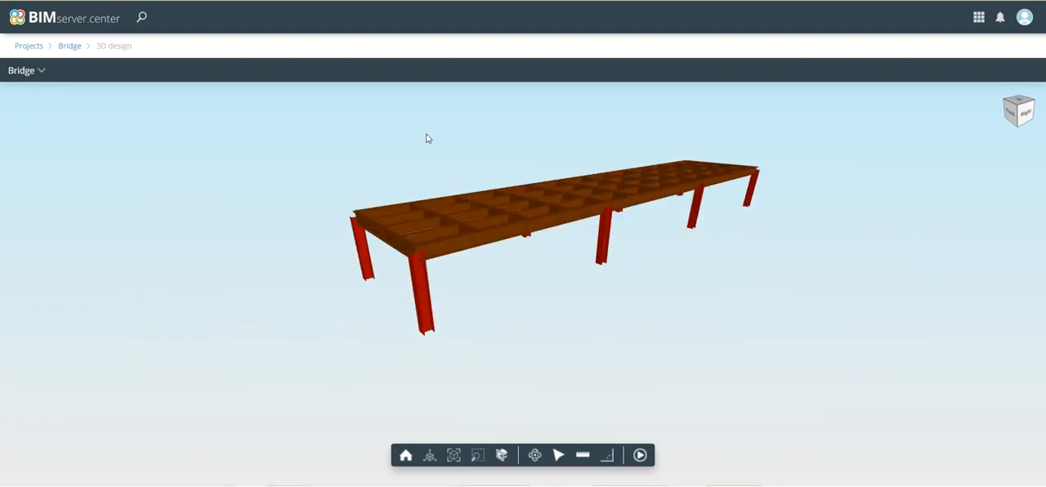
scroll(427, 219, "up", 3)
mouse_move(429, 279)
left_mouse_down()
mouse_move(438, 294)
mouse_move(436, 282)
left_mouse_up()
scroll(455, 232, "up", 1)
mouse_move(456, 233)
left_mouse_down()
mouse_move(461, 250)
mouse_move(466, 239)
left_mouse_up()
scroll(490, 366, "up", 2)
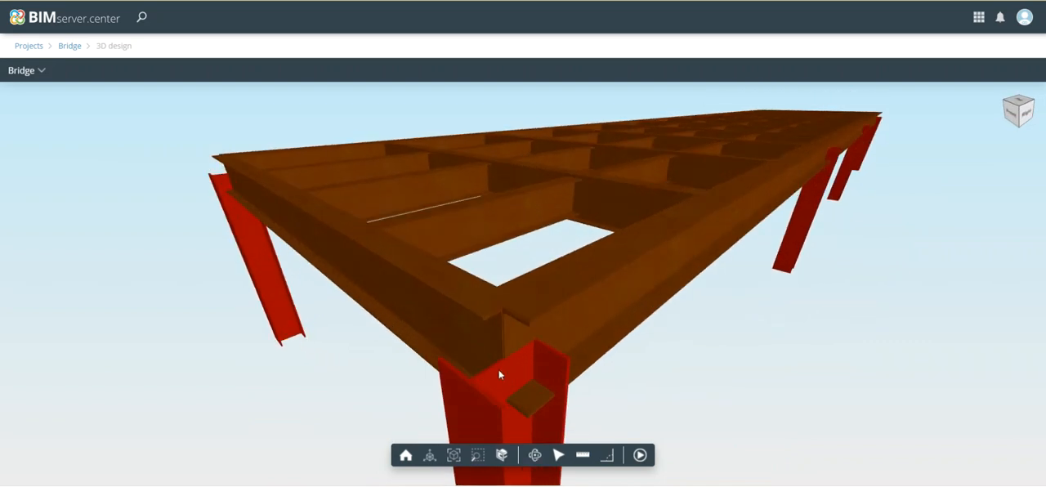
scroll(497, 343, "down", 4)
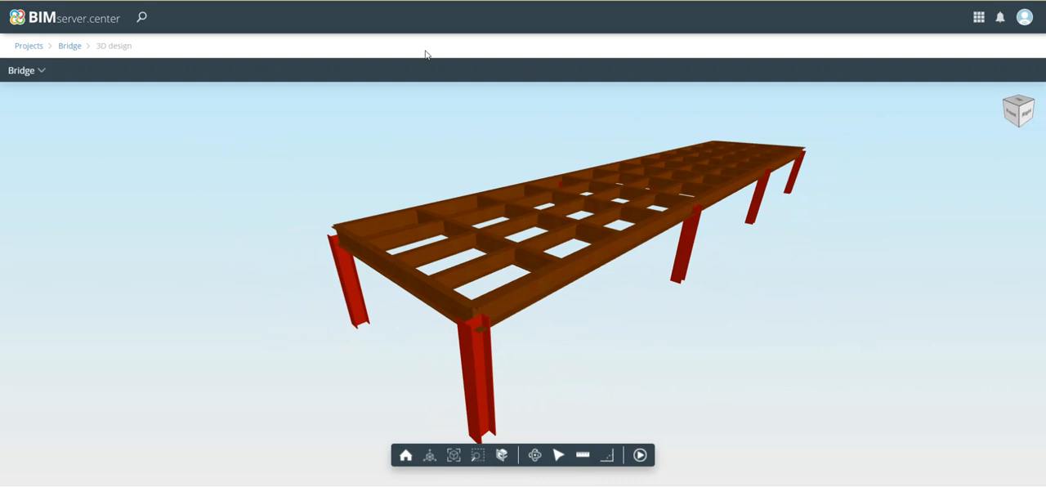
Launch CYPE Connect Steel and connect it to BIMserver.center by entering the account password.
key("super")
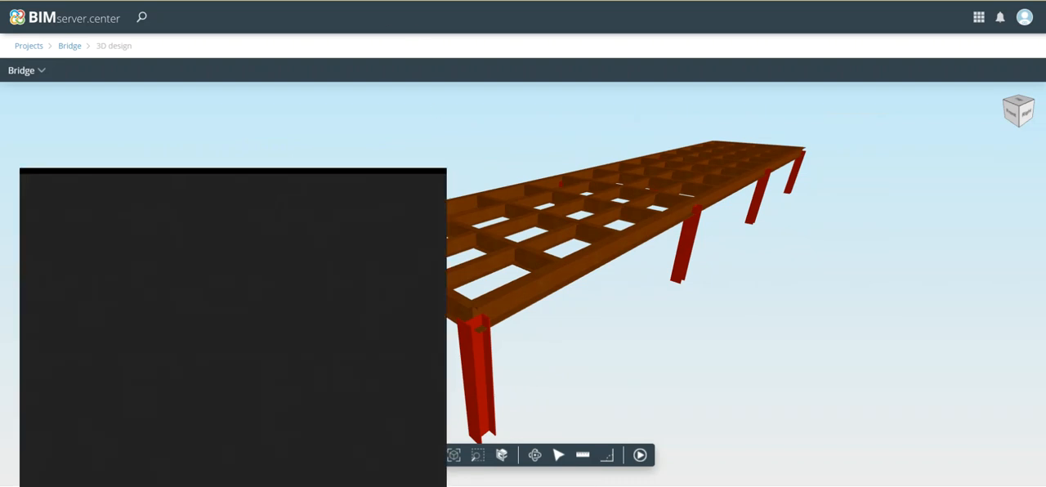
type("cype")
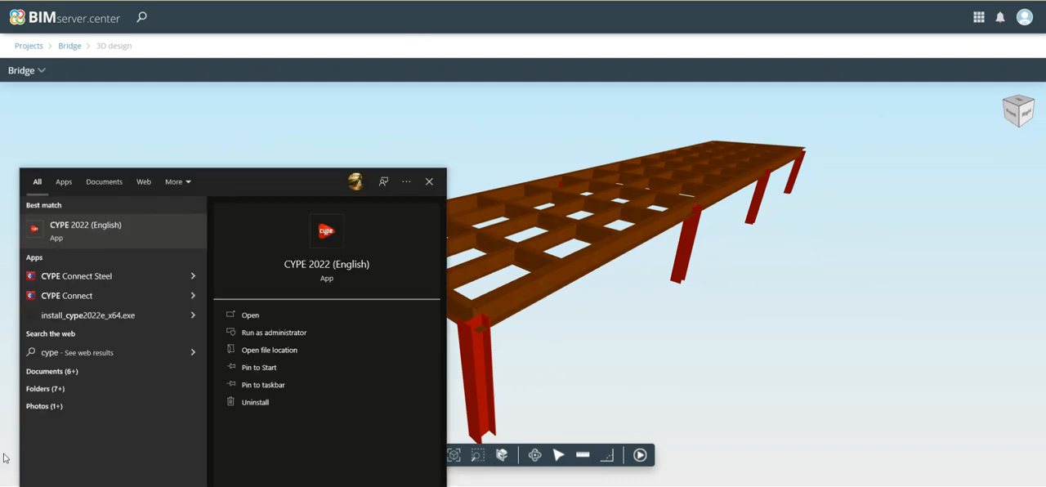
left_click(137, 274)
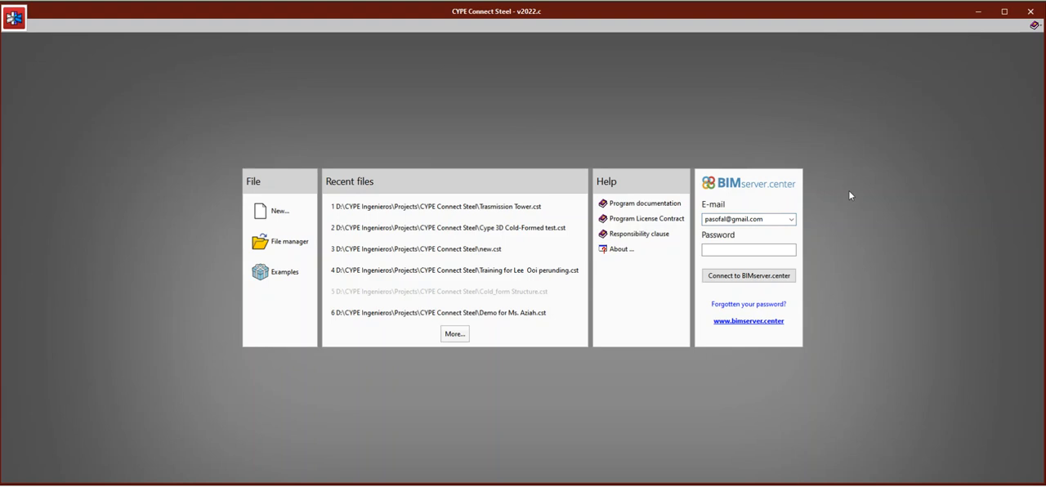
left_click(758, 250)
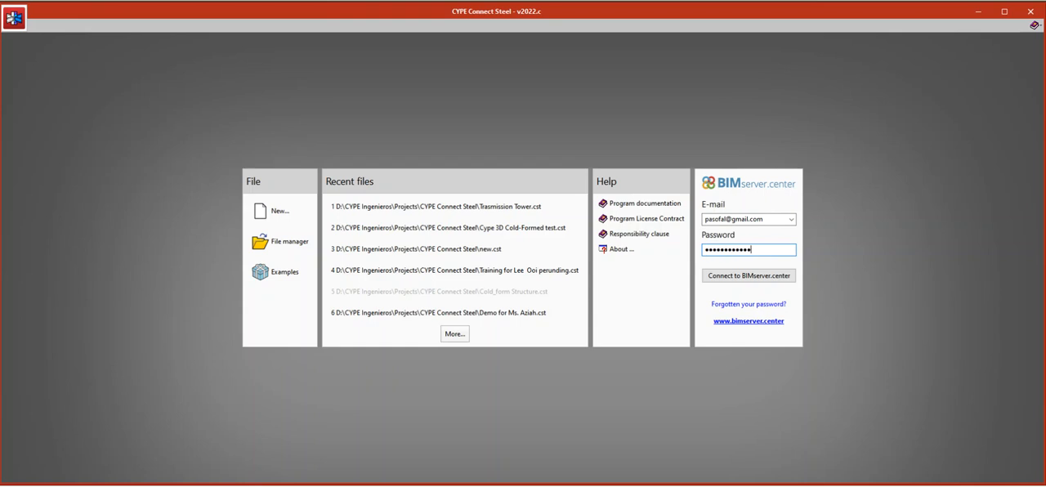
left_click(751, 278)
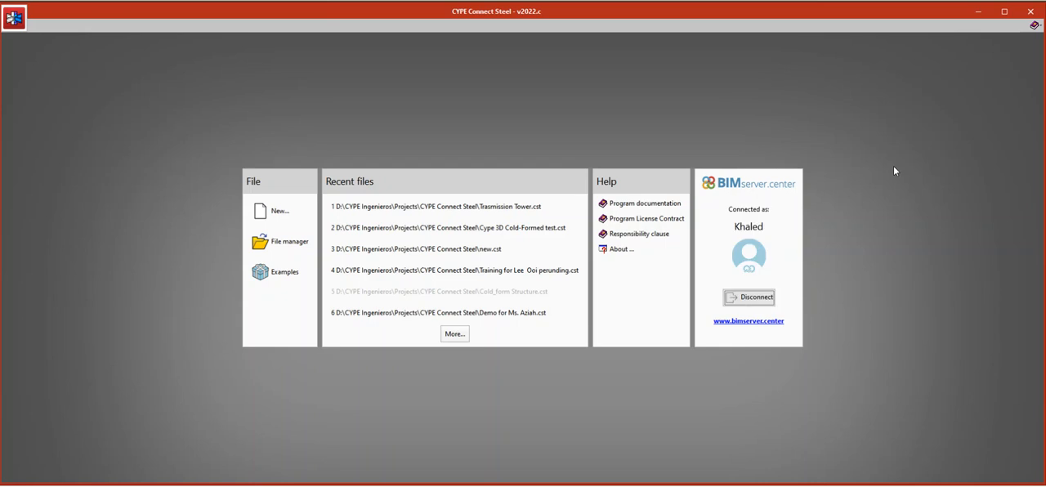
Create a new job with the file name Bridge.
left_click(278, 212)
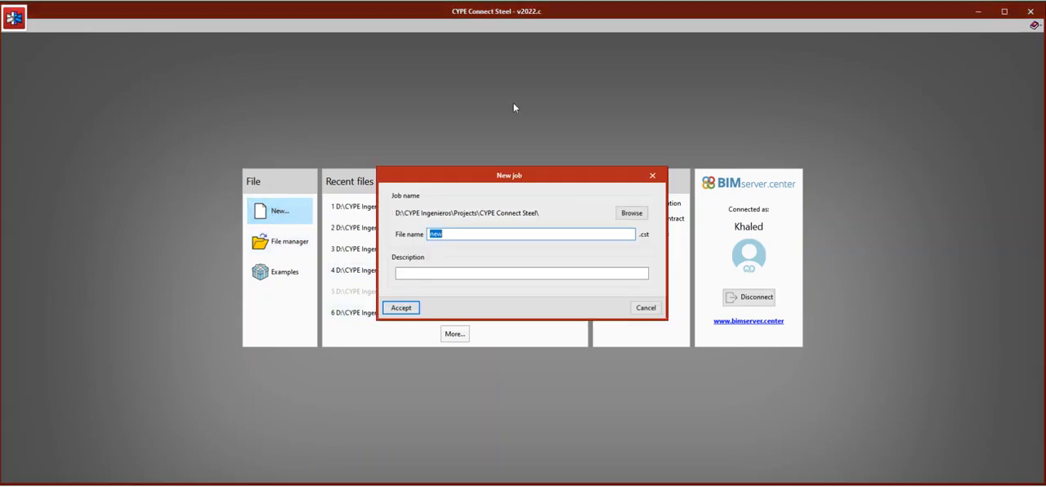
type("Bridge")
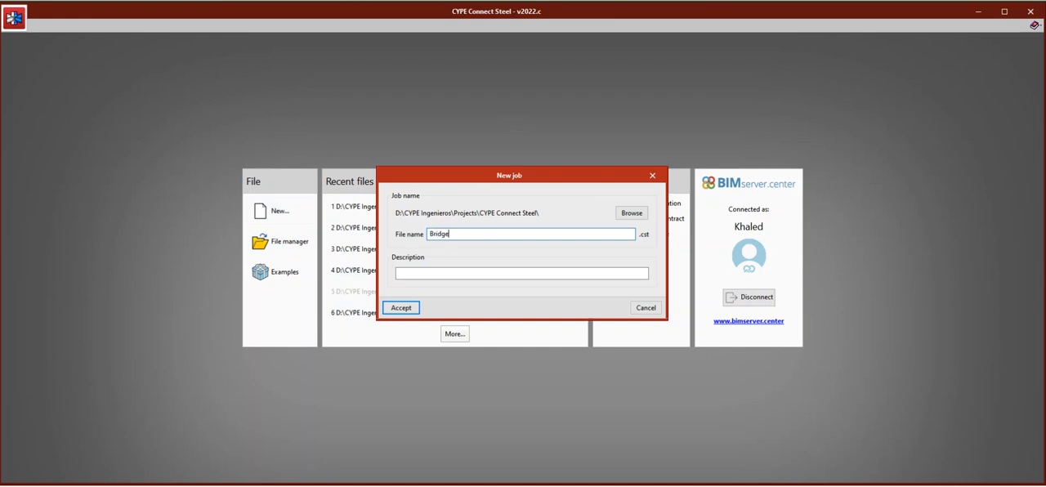
left_click(401, 307)
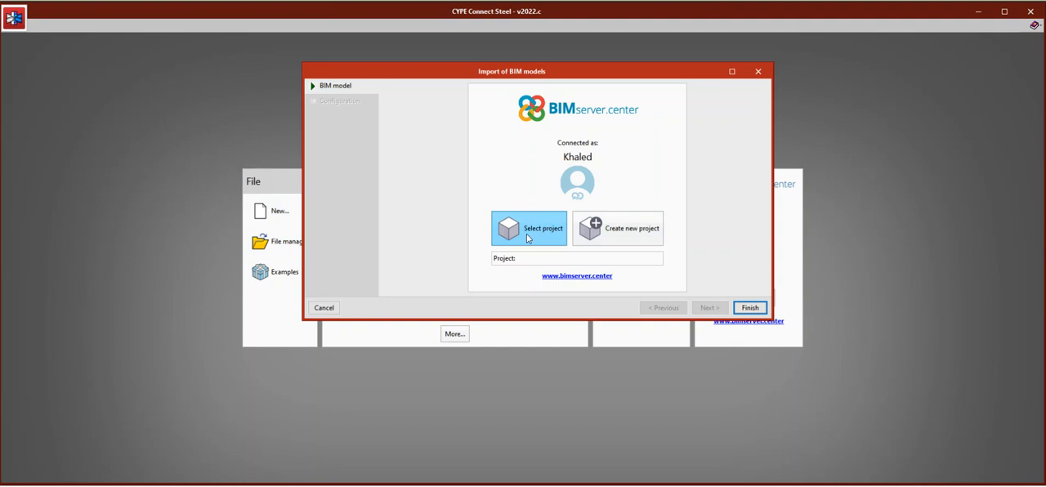
Link the job to the BIMserver.center project Bridge and import its CYPE 3D file with nodes generated automatically.
left_click(543, 232)
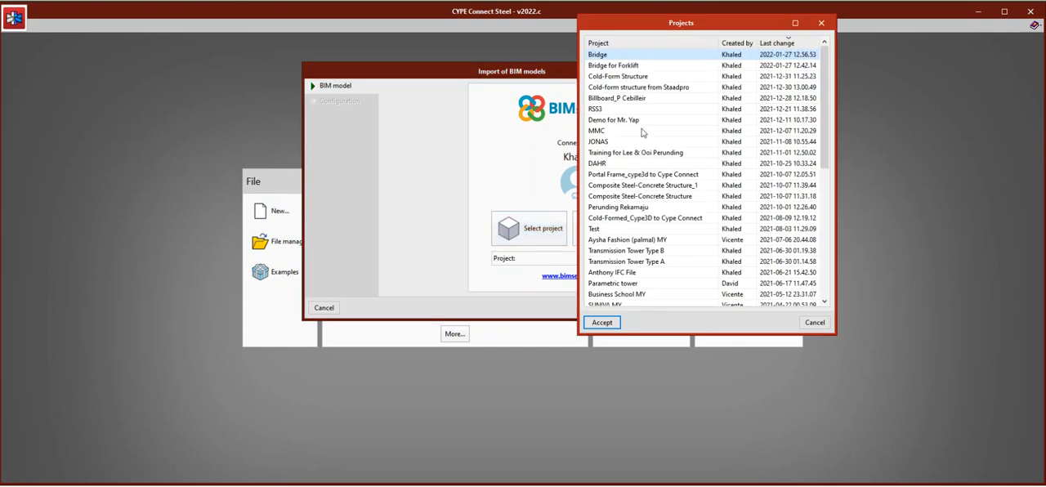
left_click(609, 55)
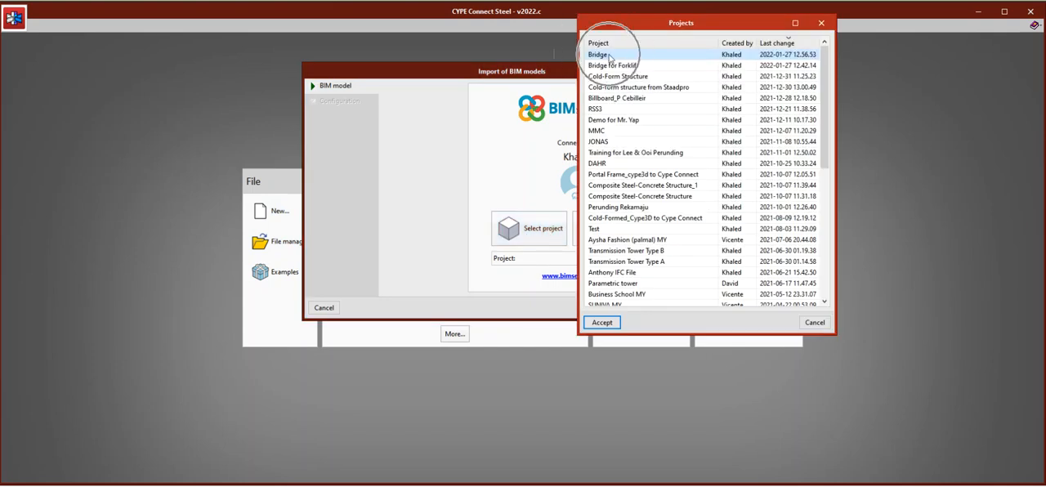
left_click(601, 322)
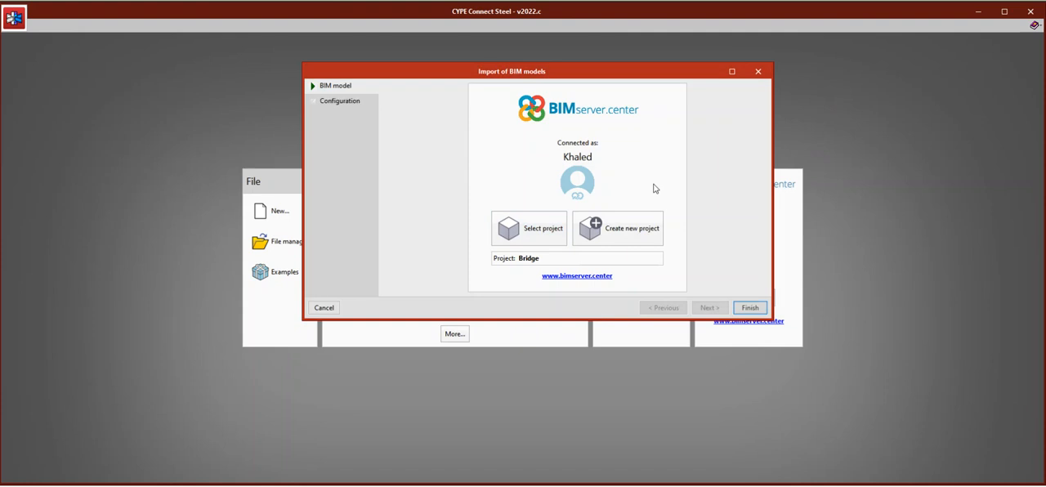
left_click(708, 308)
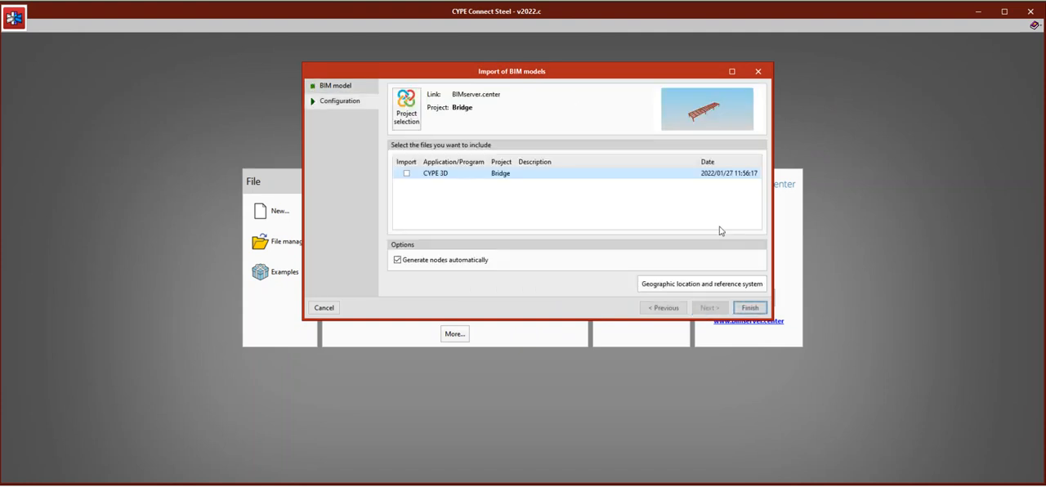
left_click(406, 173)
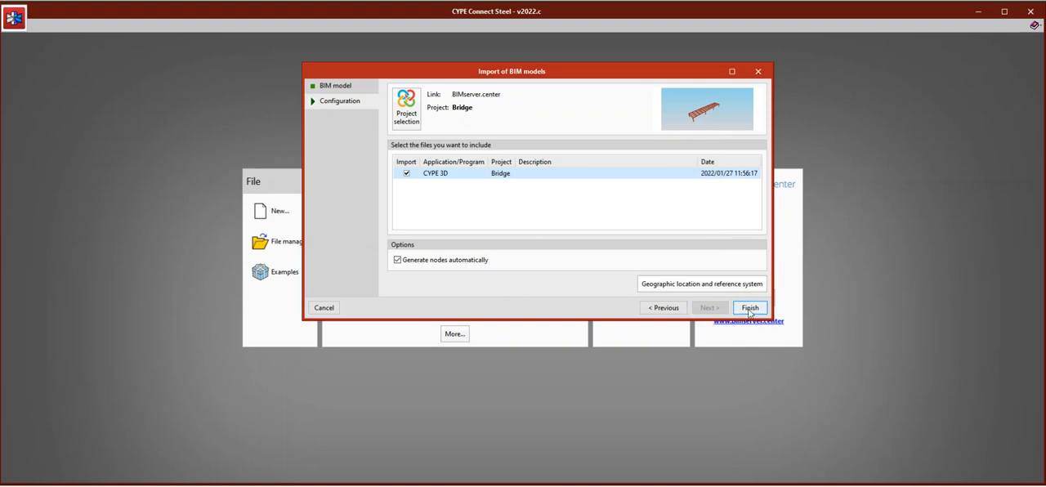
left_click(749, 308)
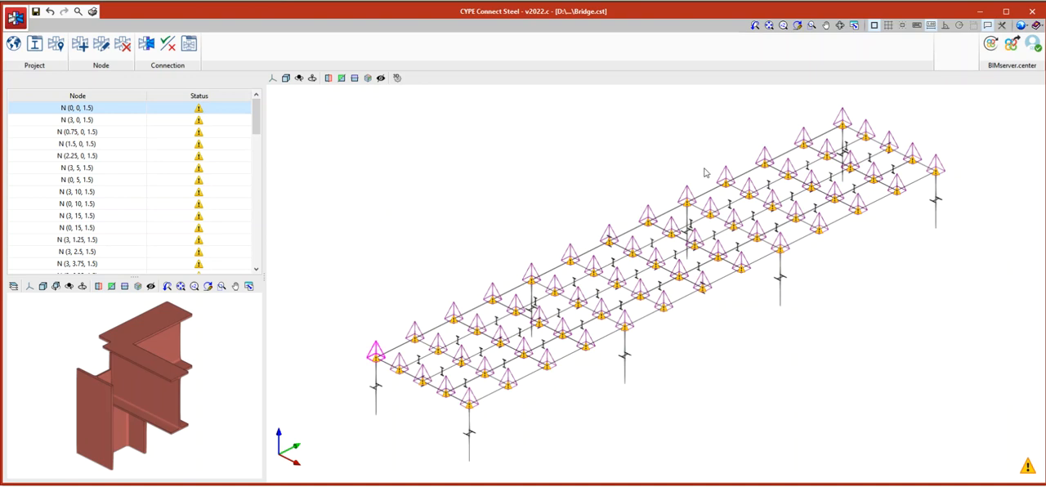
Change the section representation in the view options so the bridge members are drawn as solid 3D sections.
scroll(705, 173, "down", 2)
scroll(599, 304, "up", 4)
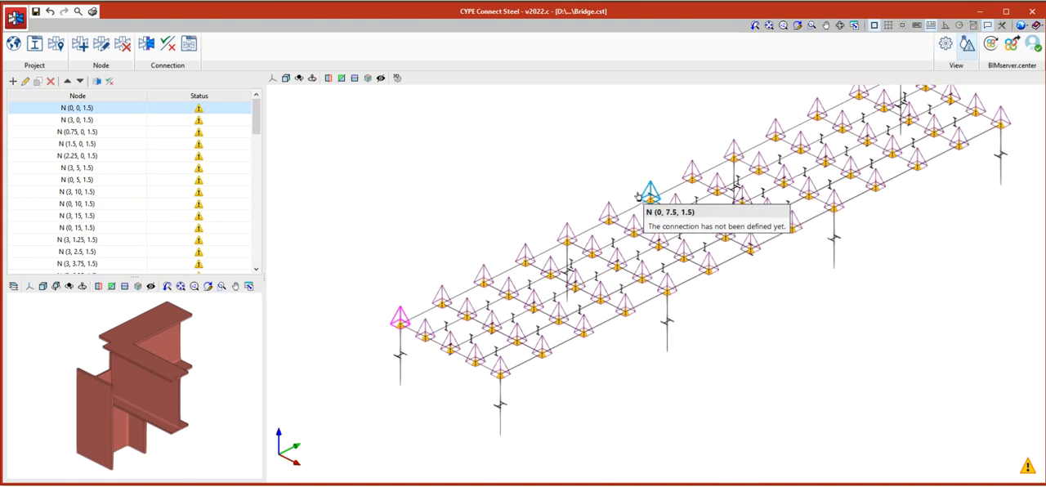
scroll(581, 304, "down", 1)
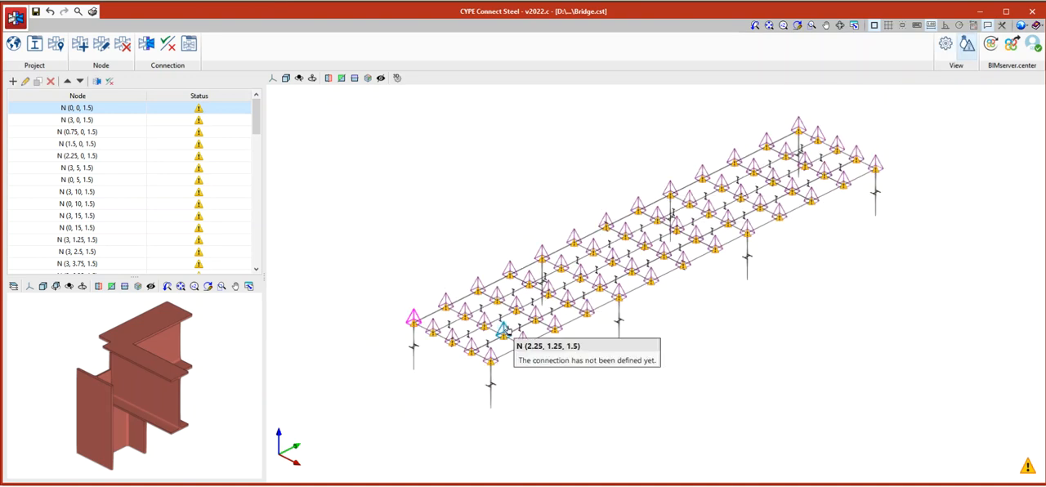
scroll(613, 245, "down", 1)
left_click(946, 47)
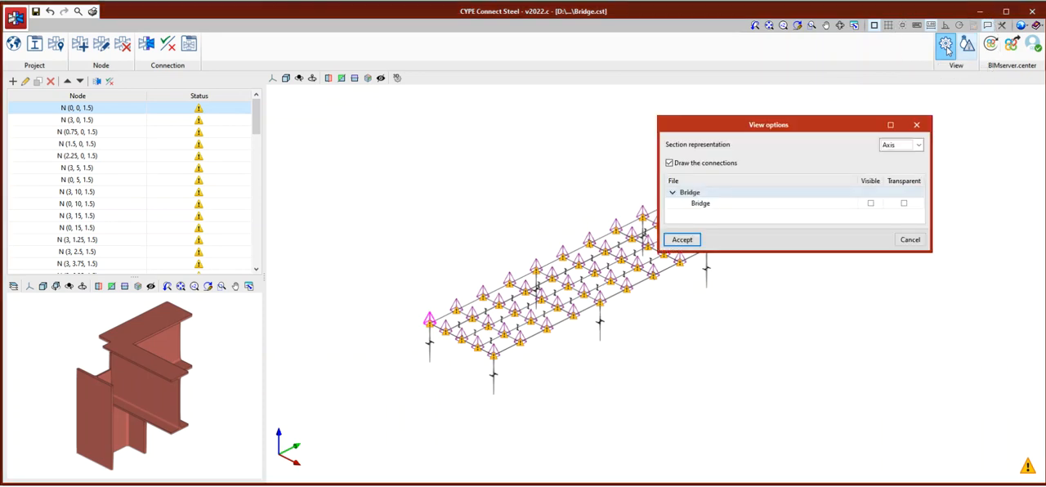
left_click(918, 145)
left_click(906, 156)
left_click(680, 239)
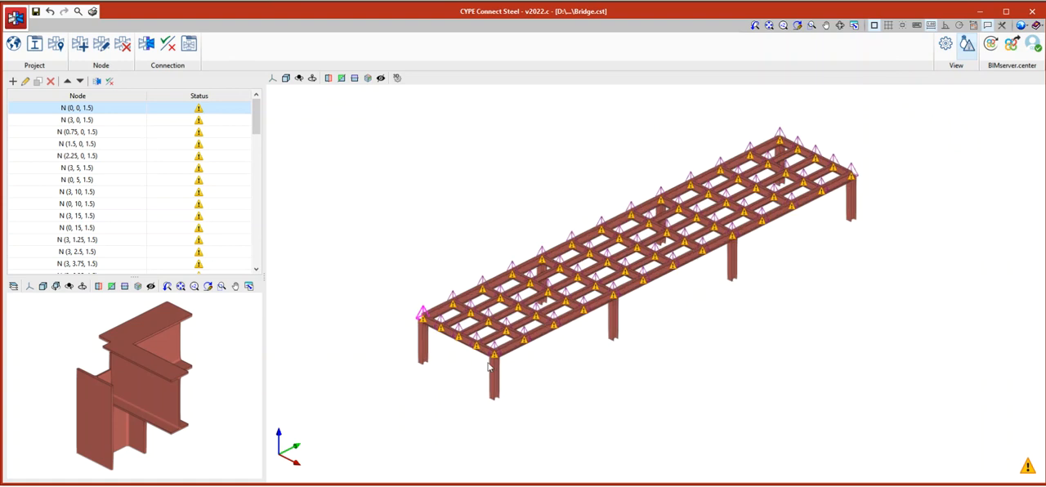
Select the corner node N (3, 0, 1.5), open its connection for editing, and maximise the connection editor.
scroll(490, 364, "up", 2)
scroll(662, 321, "down", 2)
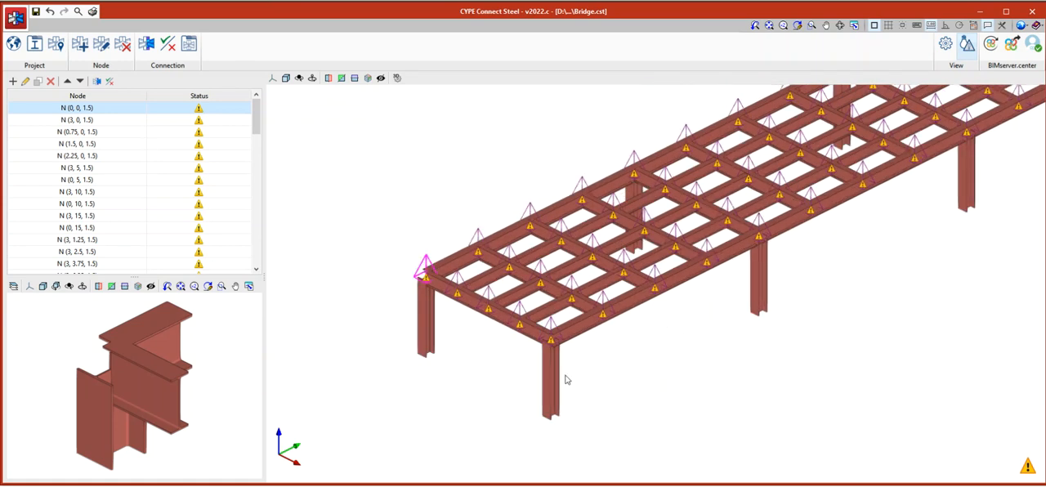
scroll(551, 326, "up", 3)
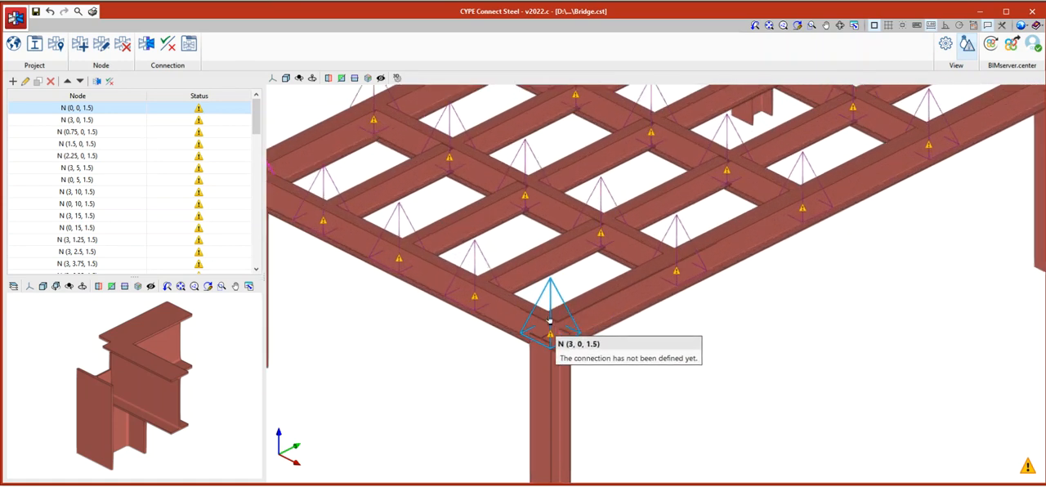
left_click(550, 321)
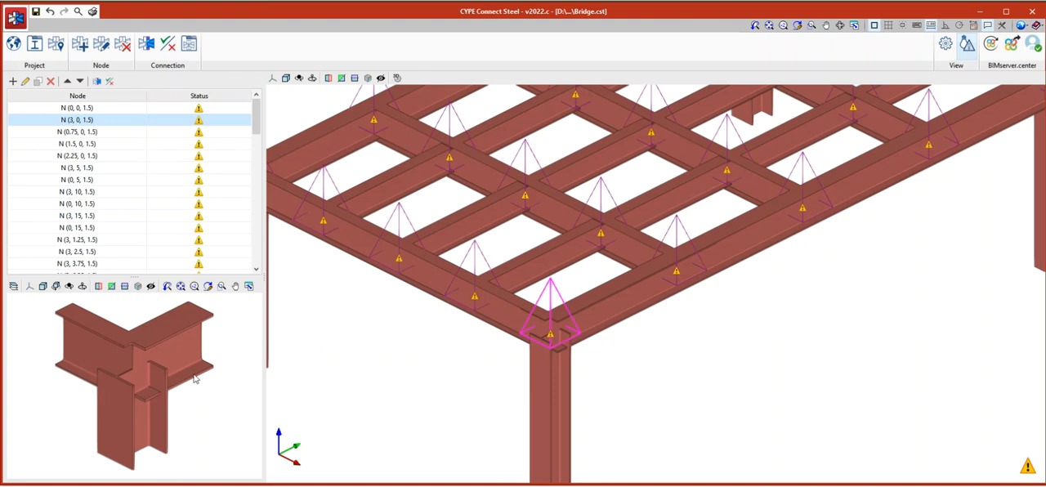
left_click(83, 125)
left_click(95, 120)
left_click(98, 82)
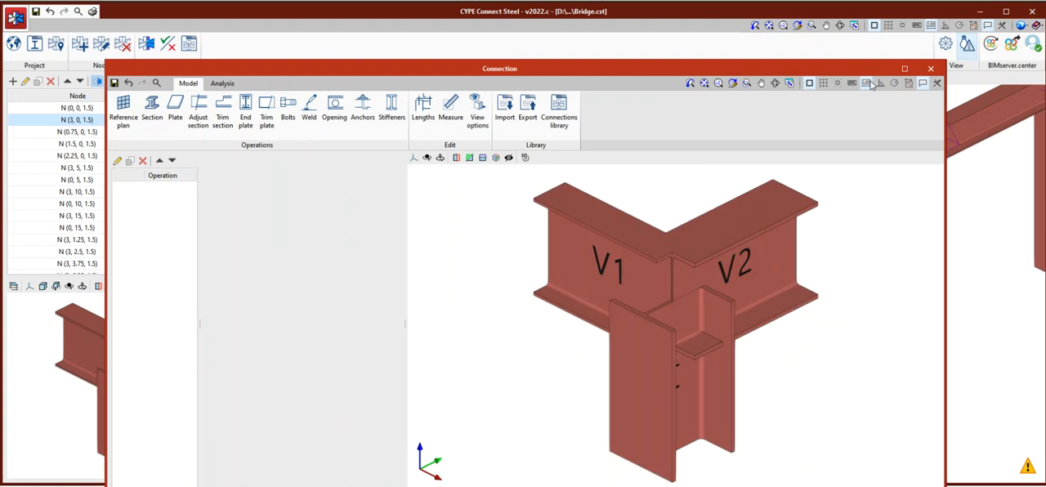
left_click(905, 69)
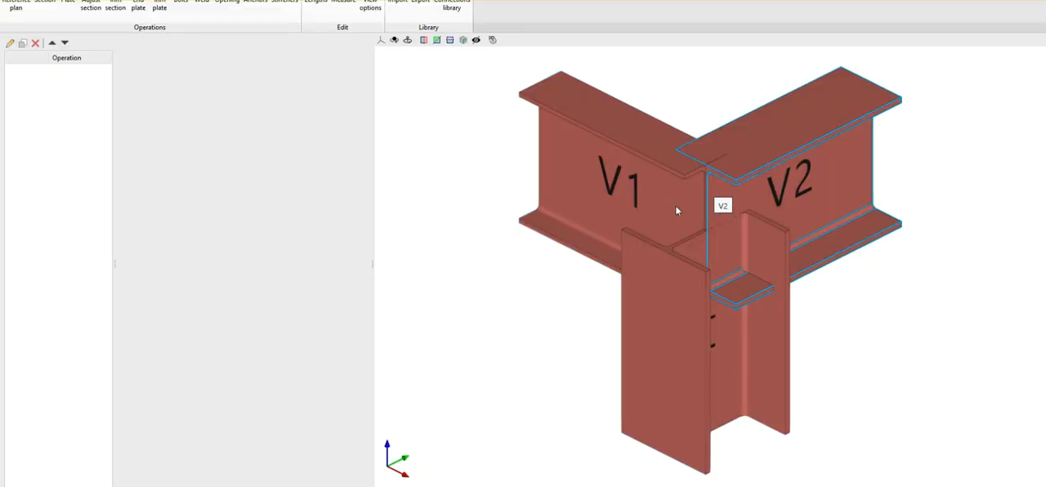
scroll(577, 226, "down", 4)
scroll(675, 221, "up", 4)
scroll(675, 198, "down", 3)
scroll(647, 225, "up", 3)
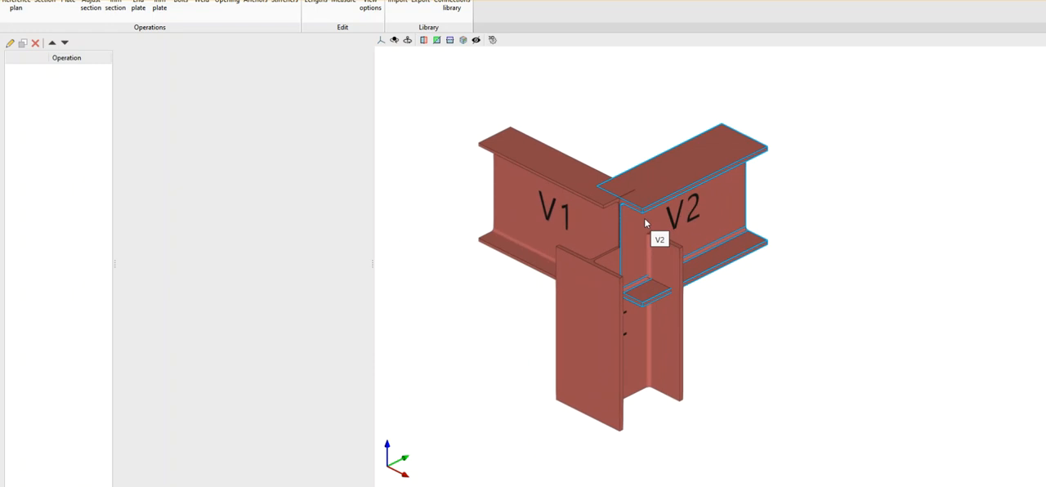
scroll(645, 223, "down", 1)
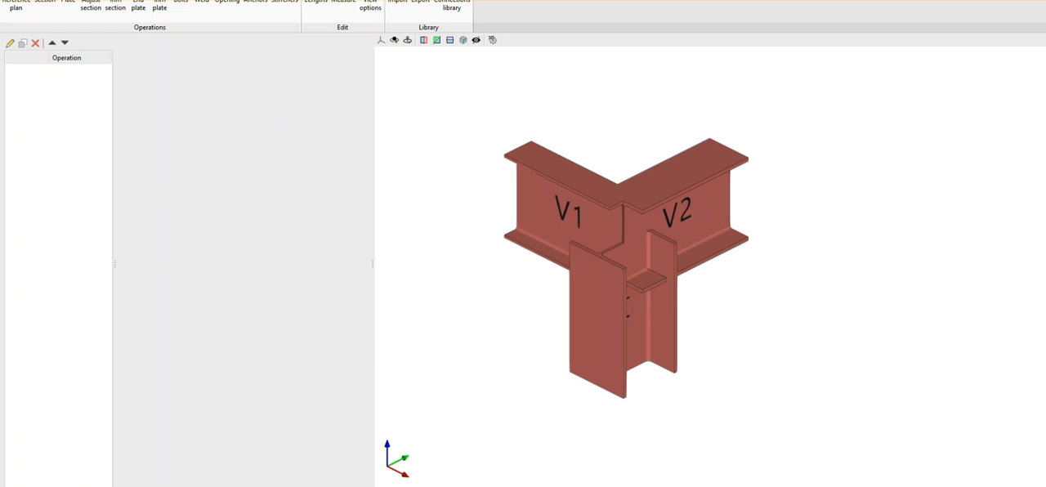
Restore the connection editor to a smaller window, then close it to return to the bridge model.
left_click(1006, 0)
left_click_drag(712, 70, 713, 37)
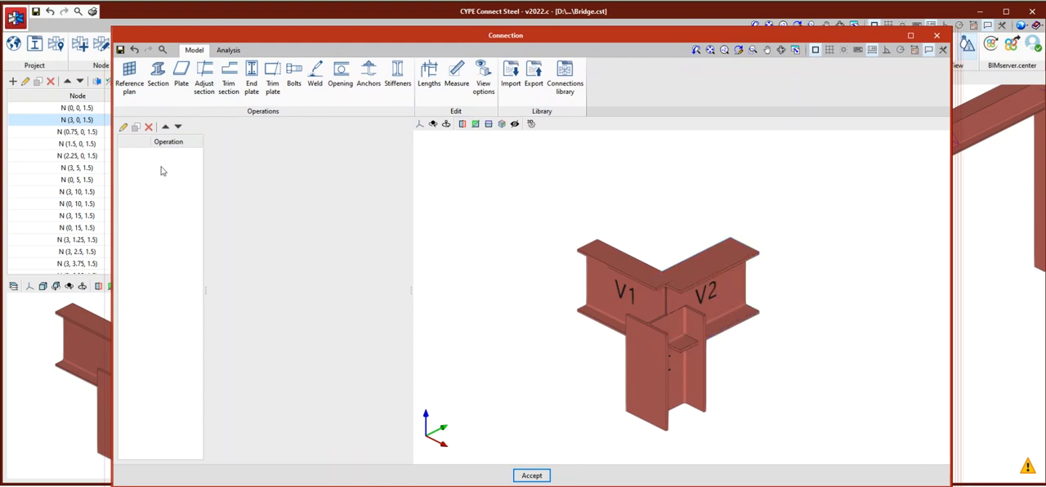
scroll(494, 208, "up", 2)
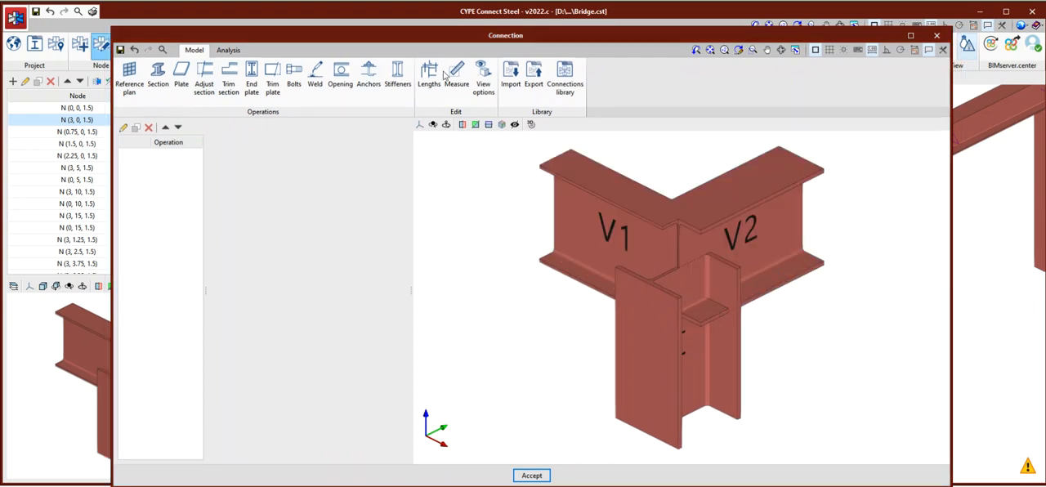
left_click(937, 39)
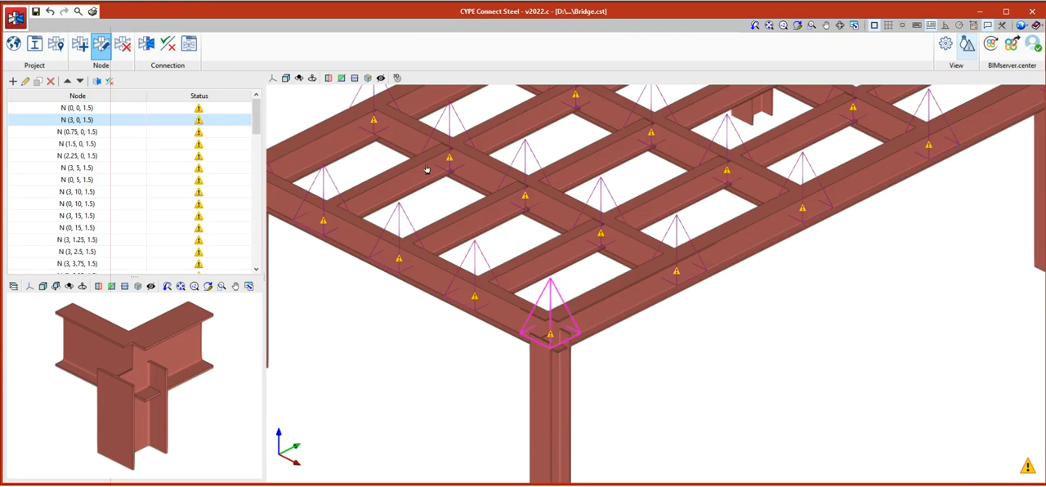
Open node N (3, 0, 1.5) for editing and review its sections P1, V1 and V2.
left_click(102, 47)
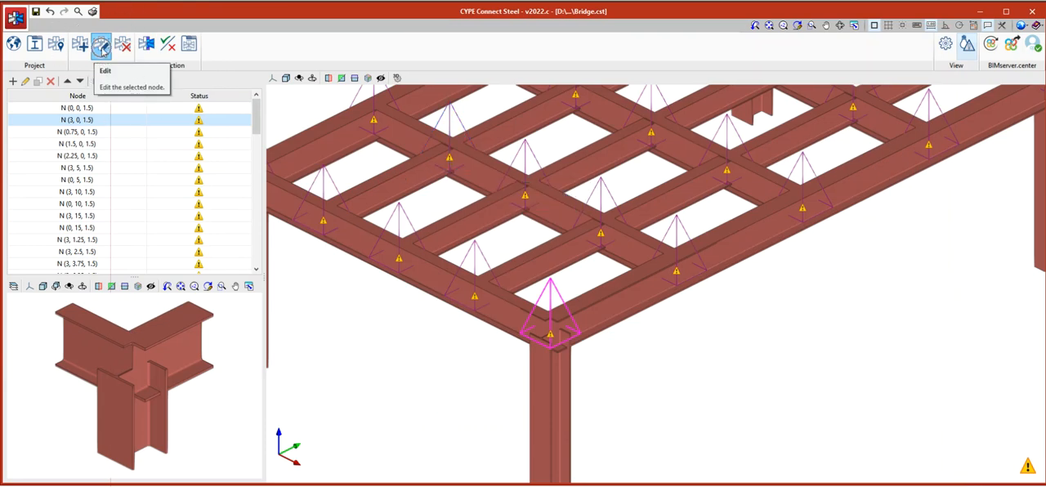
left_click(551, 303)
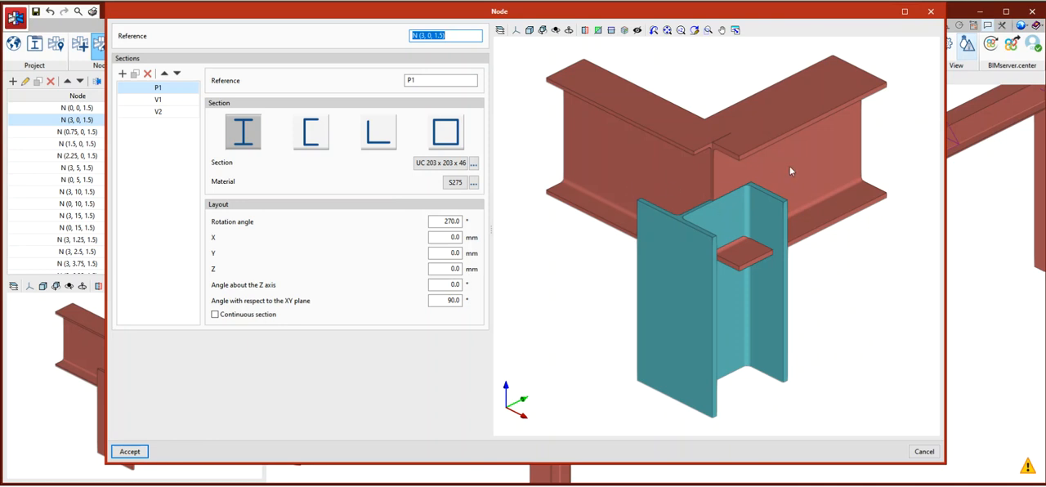
left_click(159, 100)
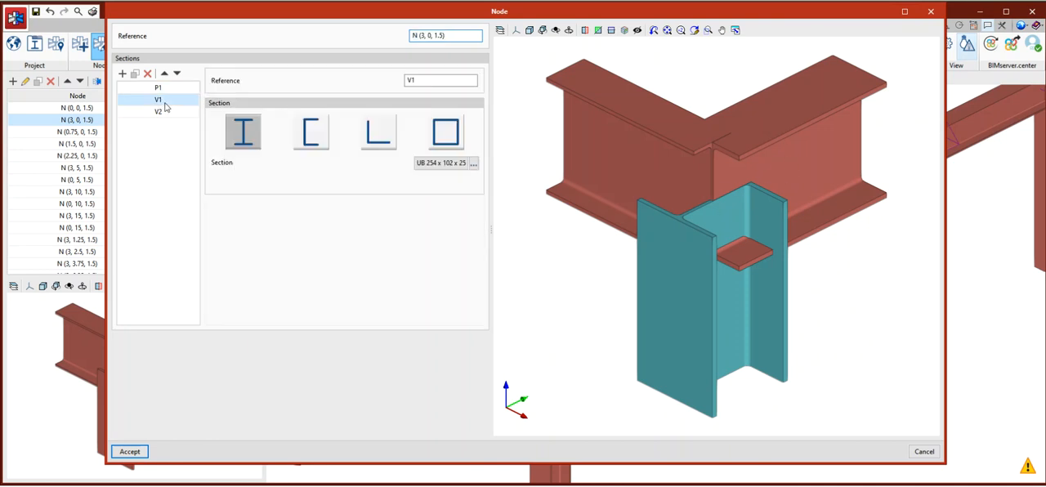
left_click(158, 110)
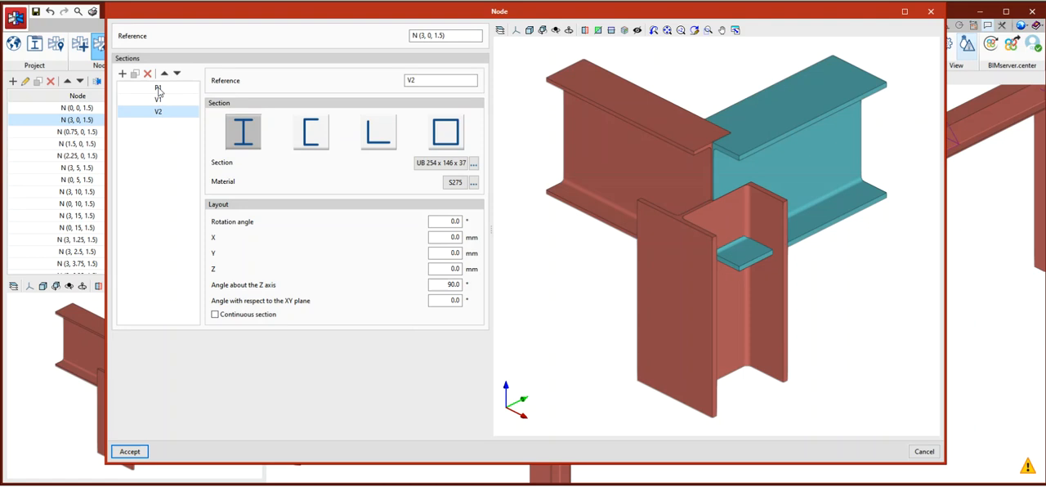
left_click(160, 100)
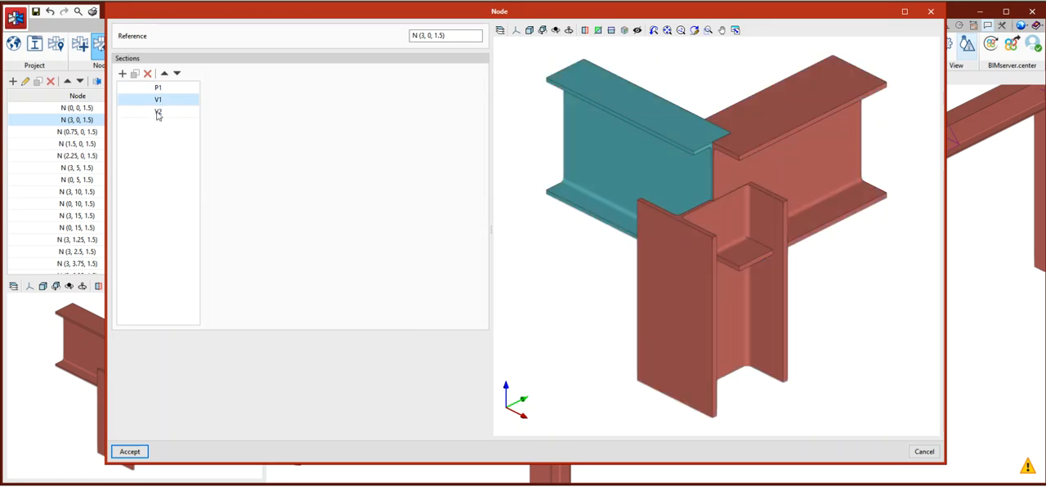
left_click(158, 112)
left_click(160, 88)
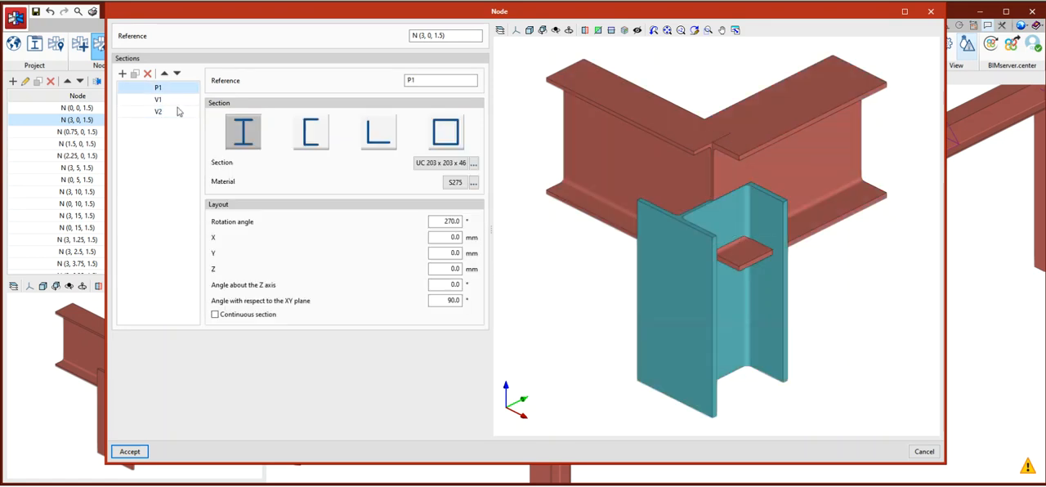
Lower section V1 by setting its Z layout offset to -140 mm, and inspect its position against the column.
left_click(159, 100)
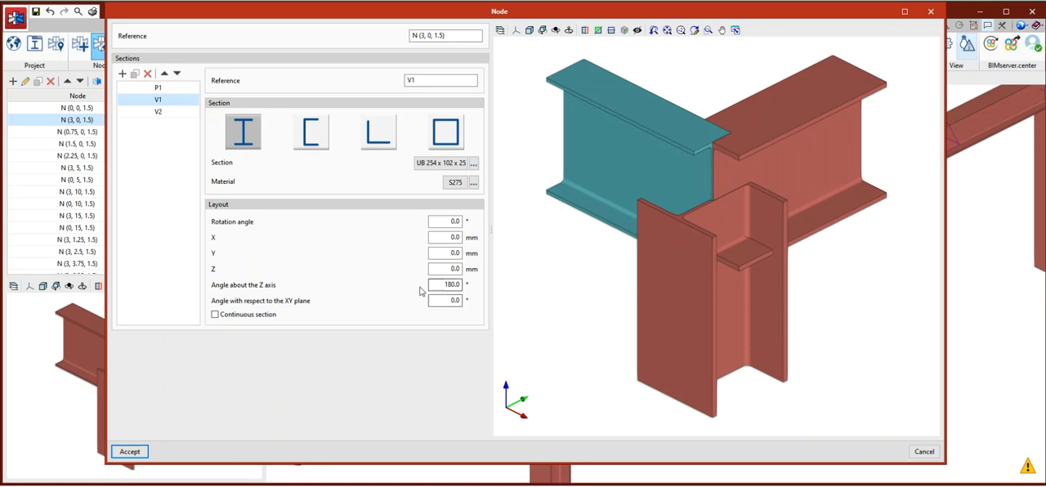
left_click(442, 268)
type("-140")
left_click(442, 253)
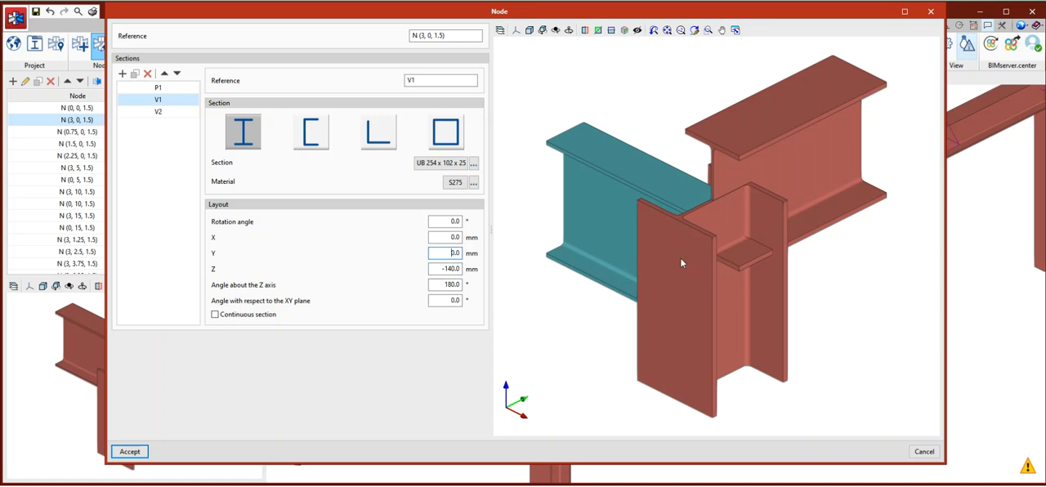
left_click_drag(656, 264, 784, 255)
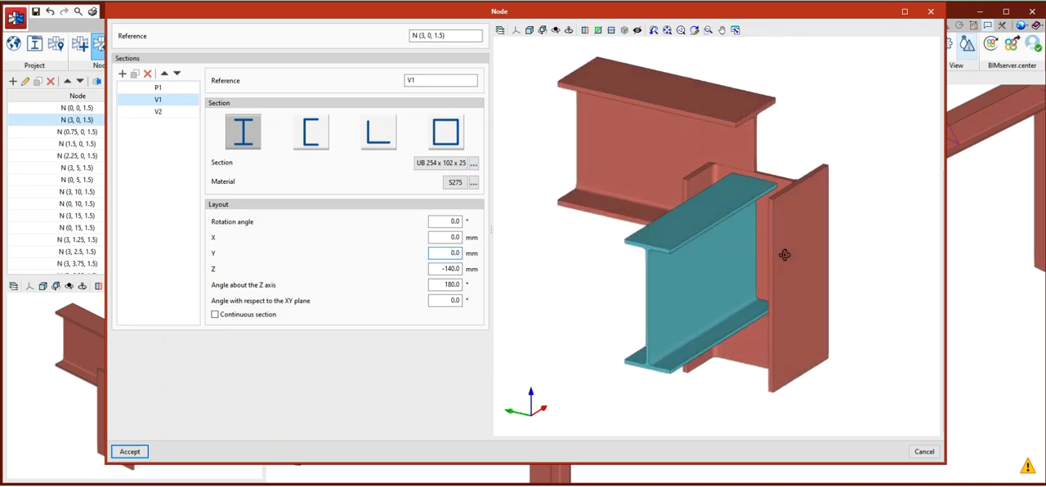
Set the Z layout offset of section V1 to -160 mm.
left_click(448, 268)
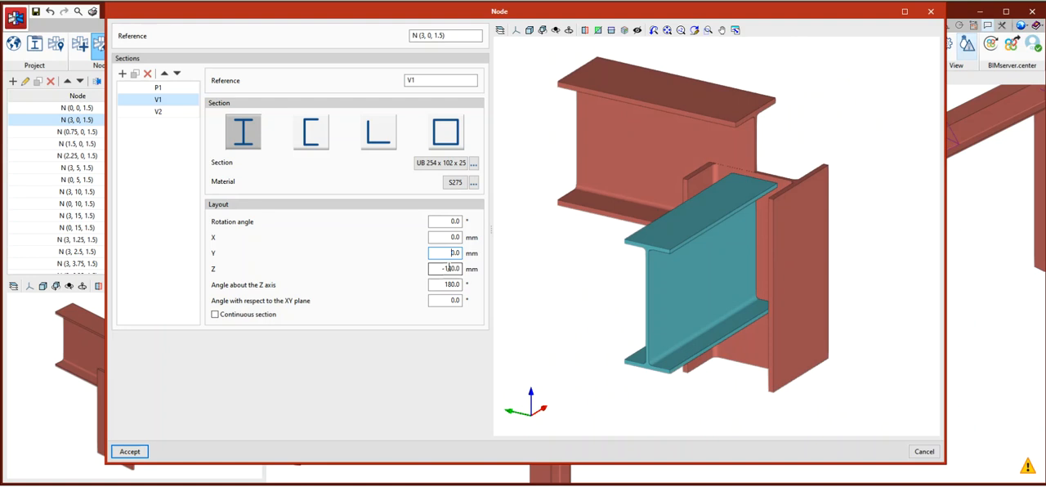
type("6")
left_click(454, 254)
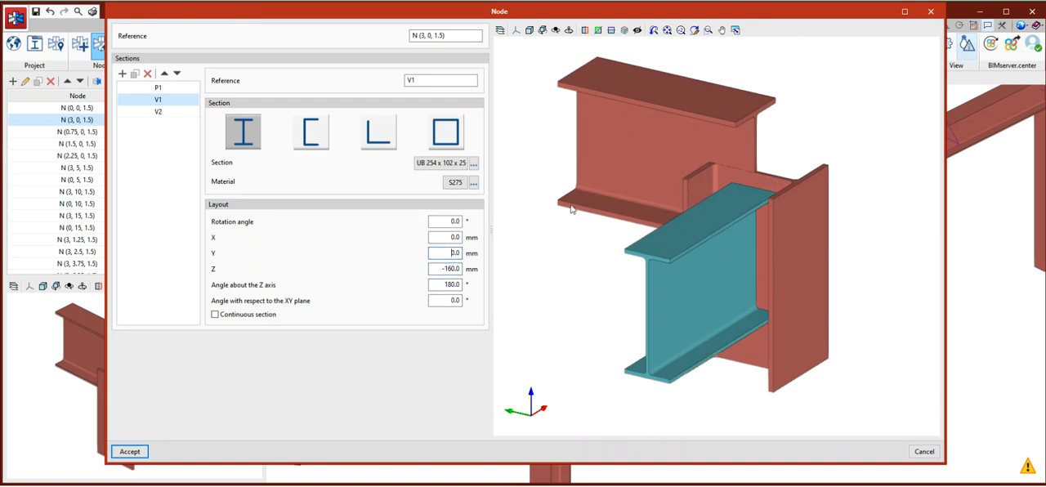
Set the Z layout offset of section V2 to -160 mm and accept the node changes.
left_click(163, 112)
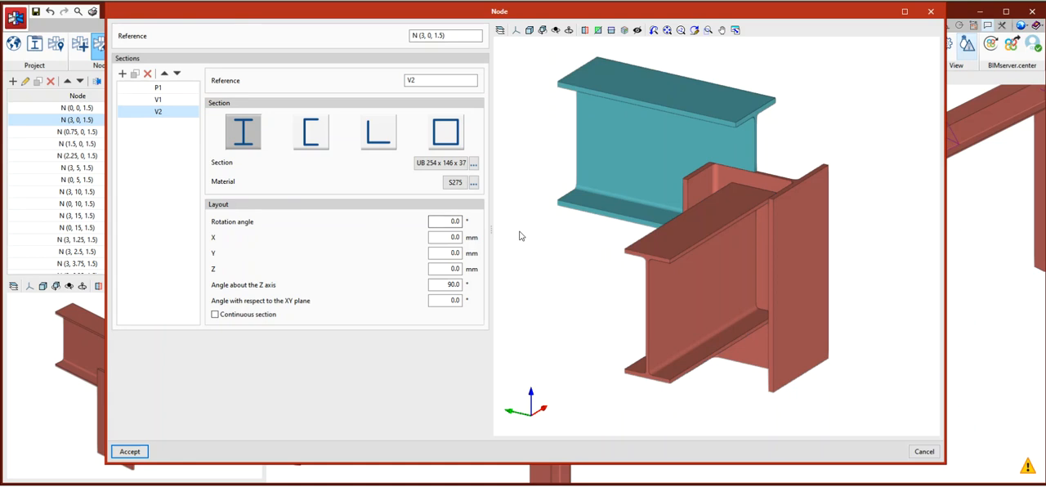
double_click(454, 269)
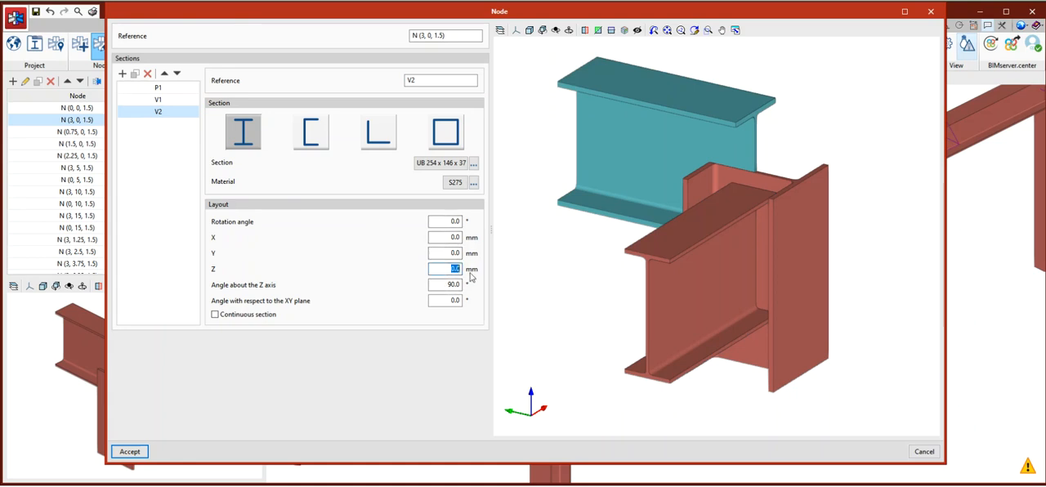
key("BackSpace")
type("-160")
left_click(442, 256)
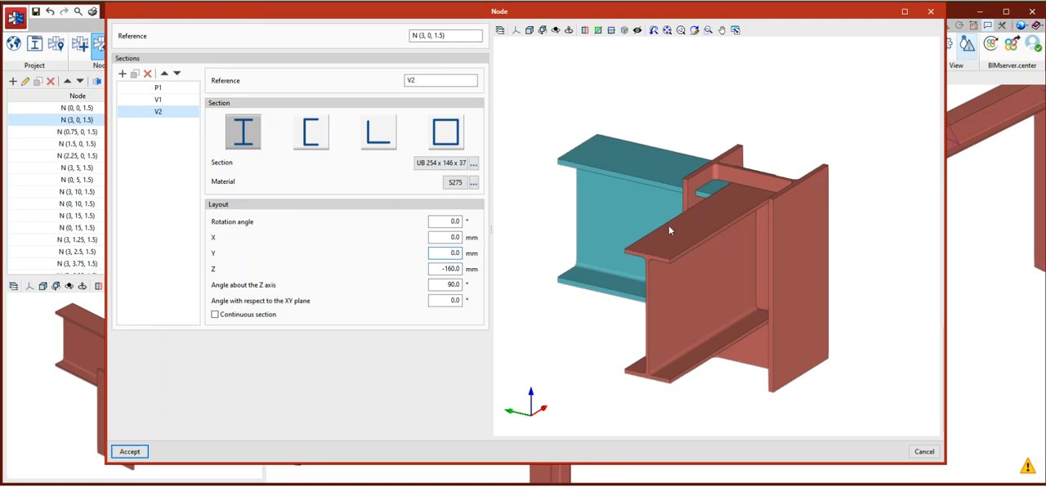
left_click(130, 451)
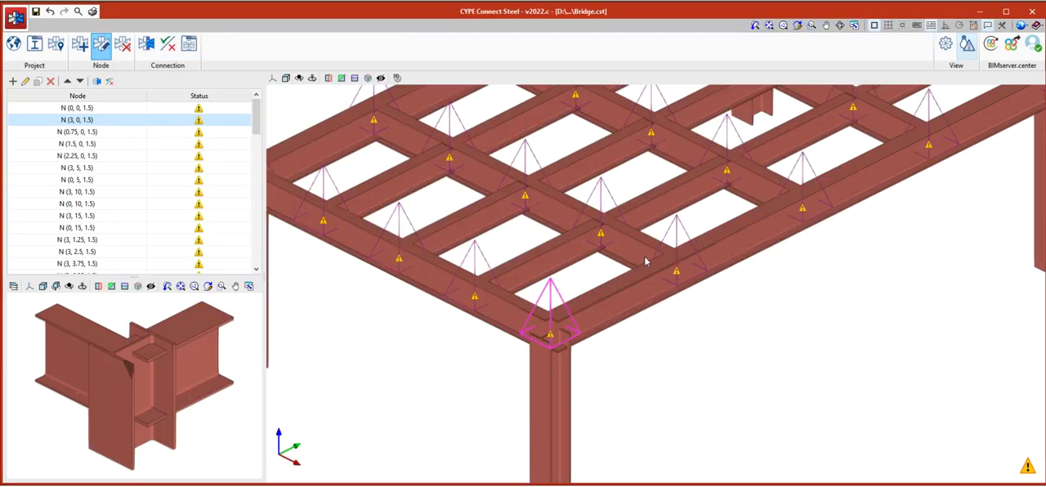
Open the connection of the selected corner node for editing and reposition its window.
key("ctrl")
key("ctrl")
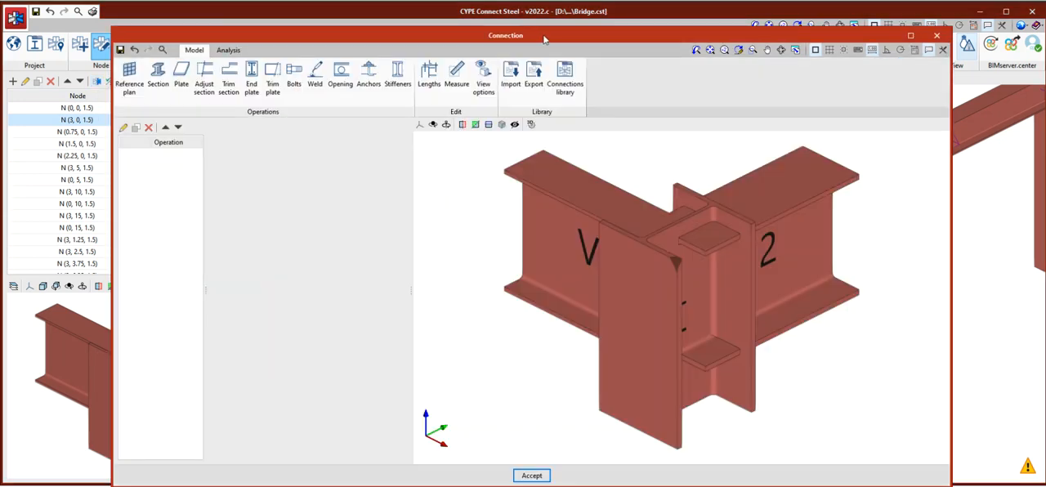
left_click_drag(543, 37, 570, 36)
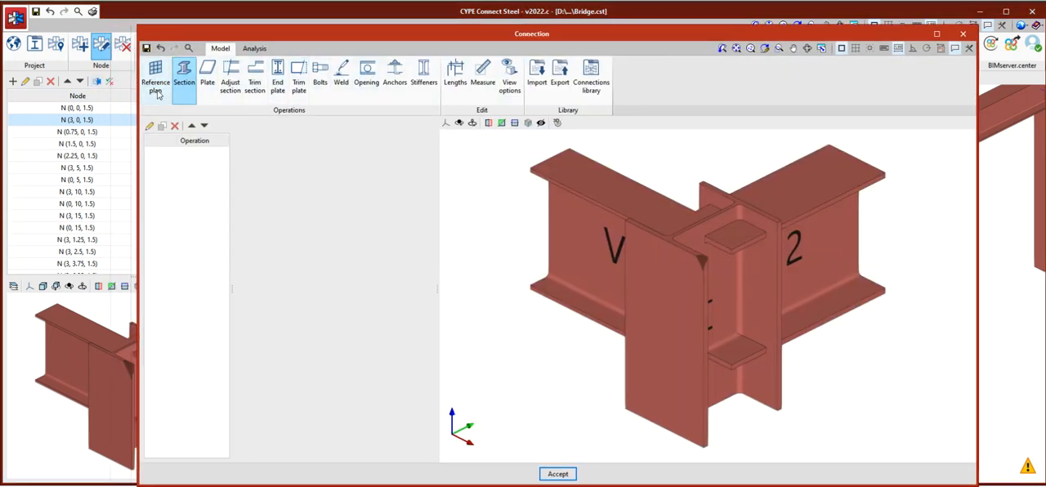
Add an Adjust section operation to the connection and widen the area showing its settings.
left_click(231, 80)
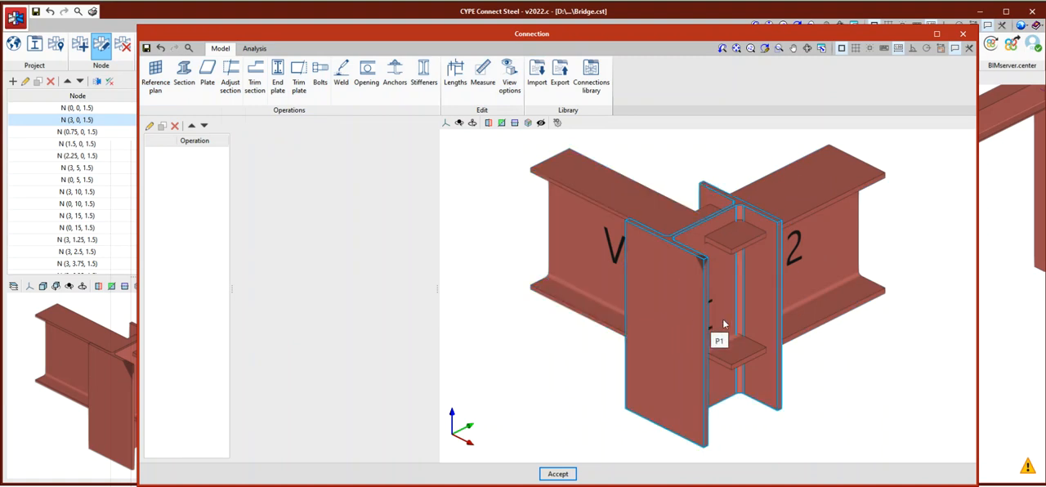
middle_click_drag(778, 315, 678, 320, "shift")
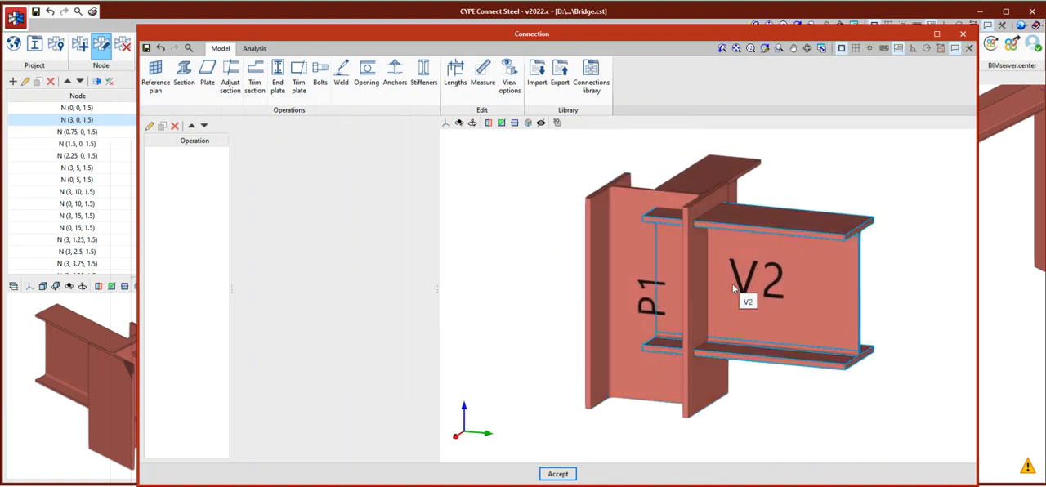
left_click(232, 88)
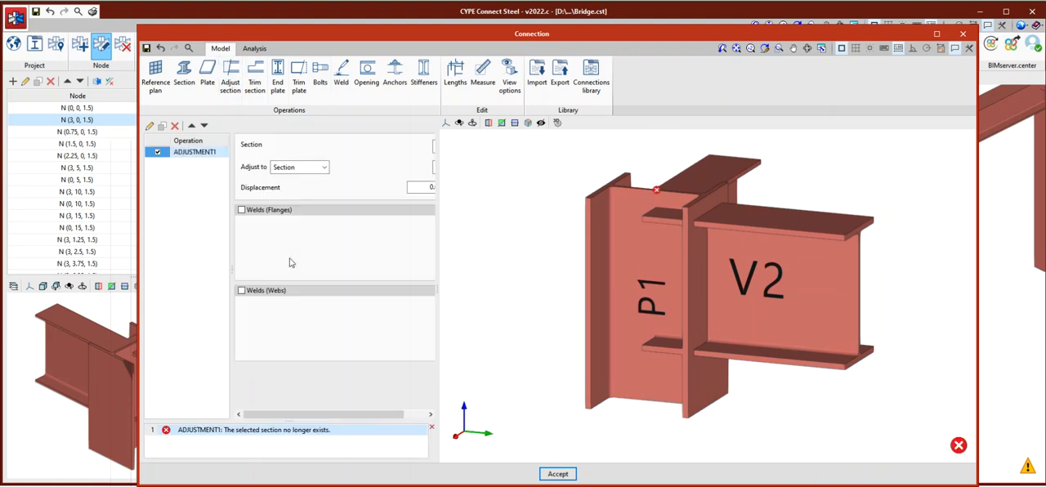
left_click_drag(438, 209, 515, 209)
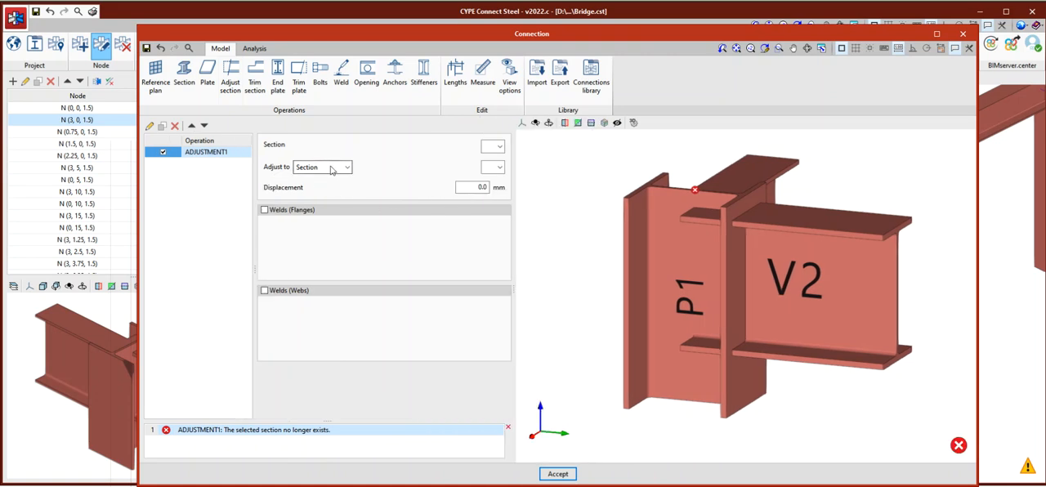
Set the adjustment to trim section V2 to section P1 at the nearest face, and check the cut beam.
left_click(499, 147)
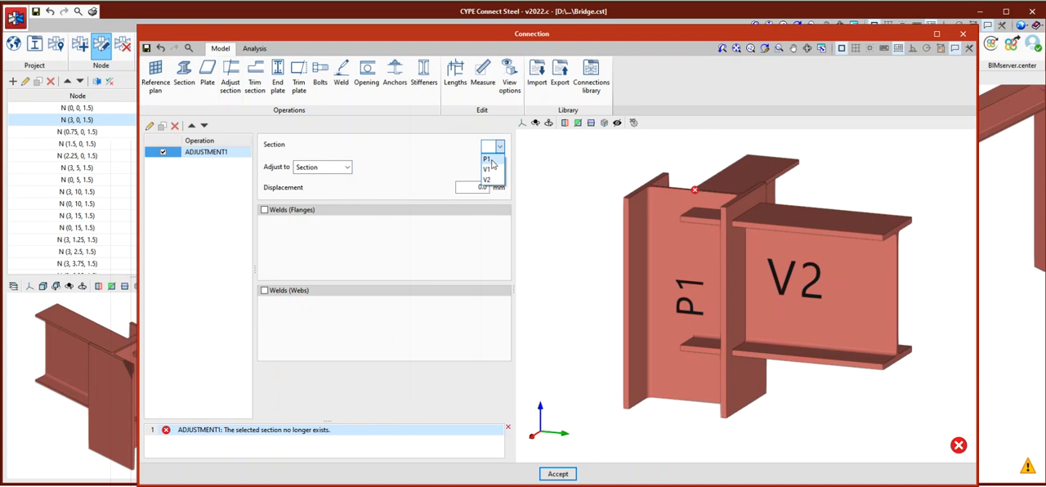
left_click(499, 152)
left_click(500, 150)
left_click(497, 179)
left_click(499, 168)
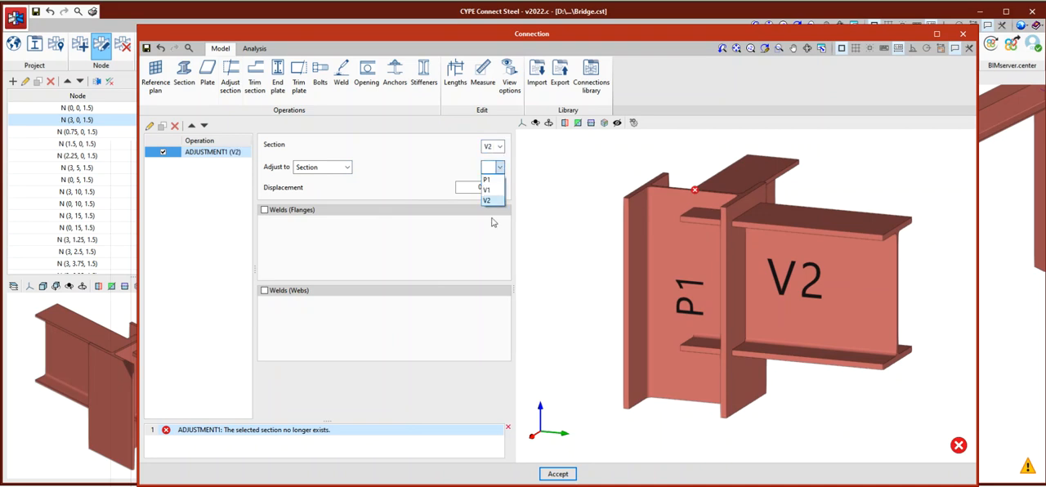
left_click(490, 180)
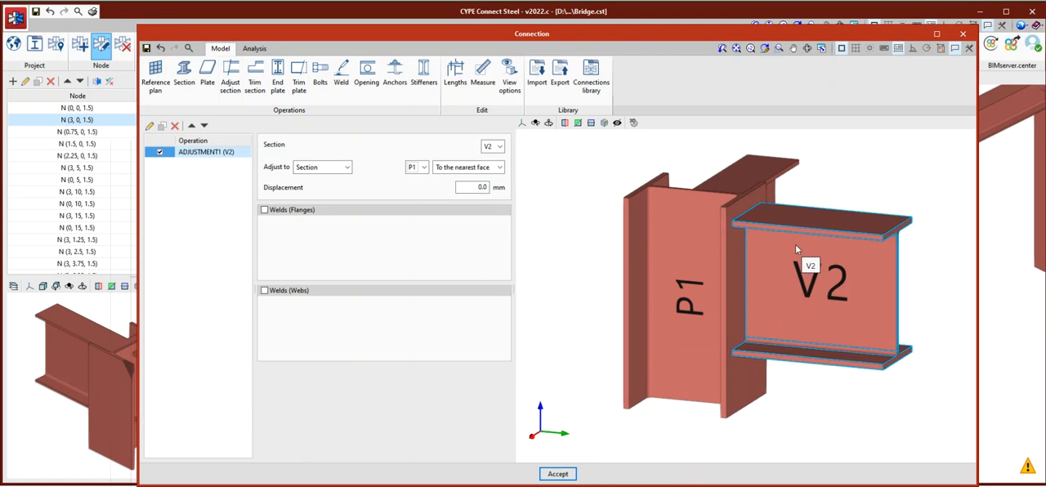
scroll(789, 233, "up", 3)
scroll(730, 247, "down", 3)
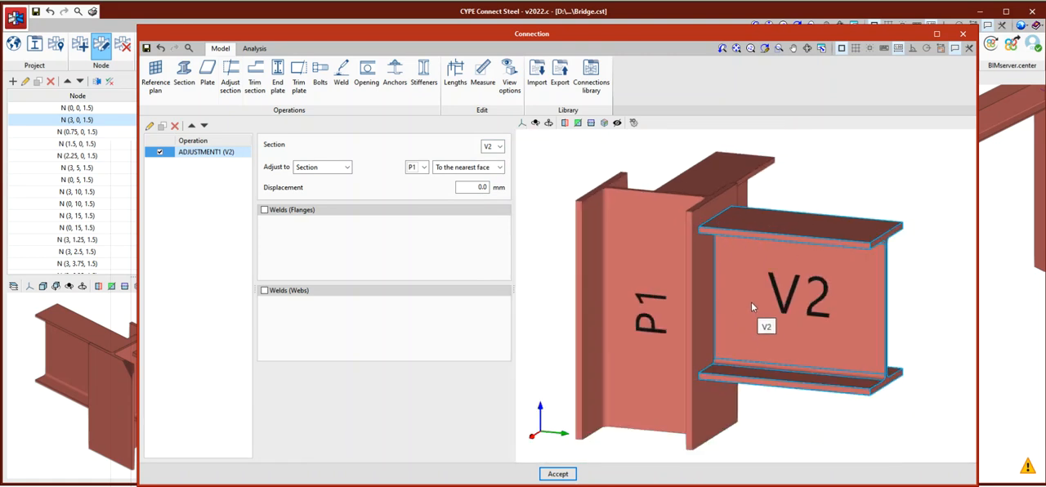
scroll(751, 307, "down", 1)
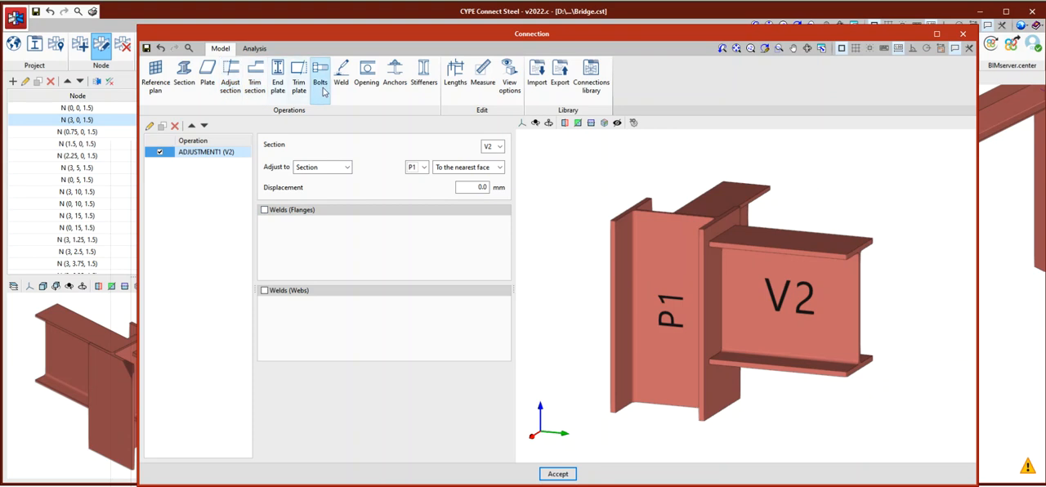
Add an end plate on section V2 joined to the nearest face of section P1.
left_click(277, 88)
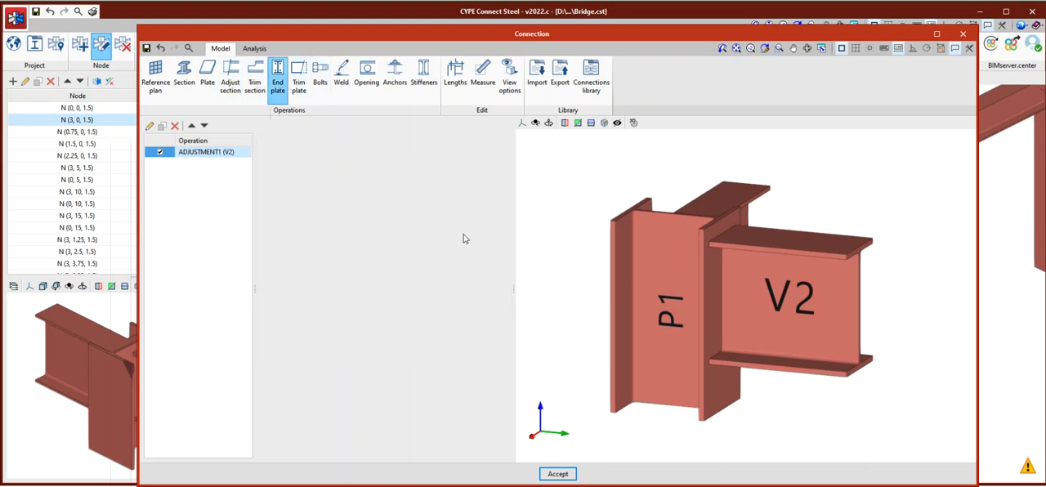
left_click(483, 145)
left_click(479, 179)
left_click(487, 167)
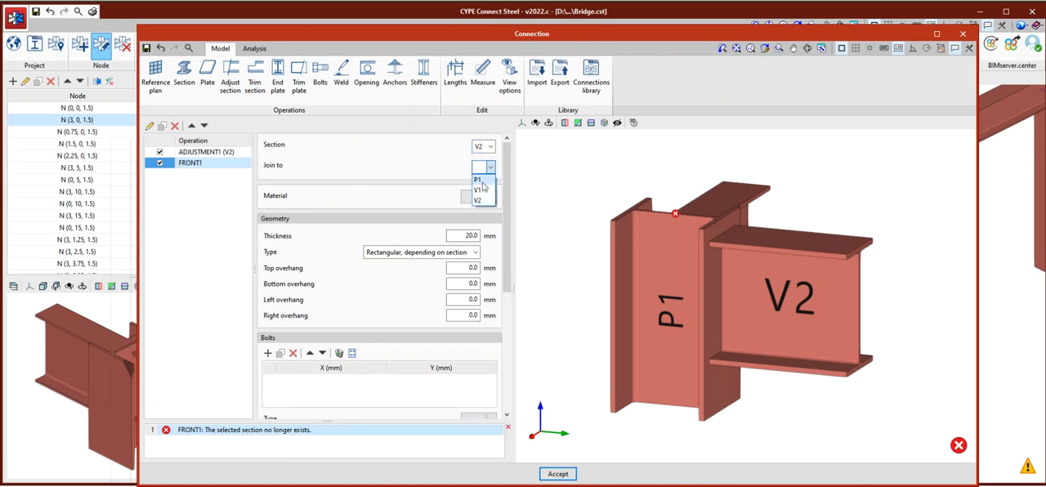
left_click(484, 179)
scroll(750, 247, "up", 5)
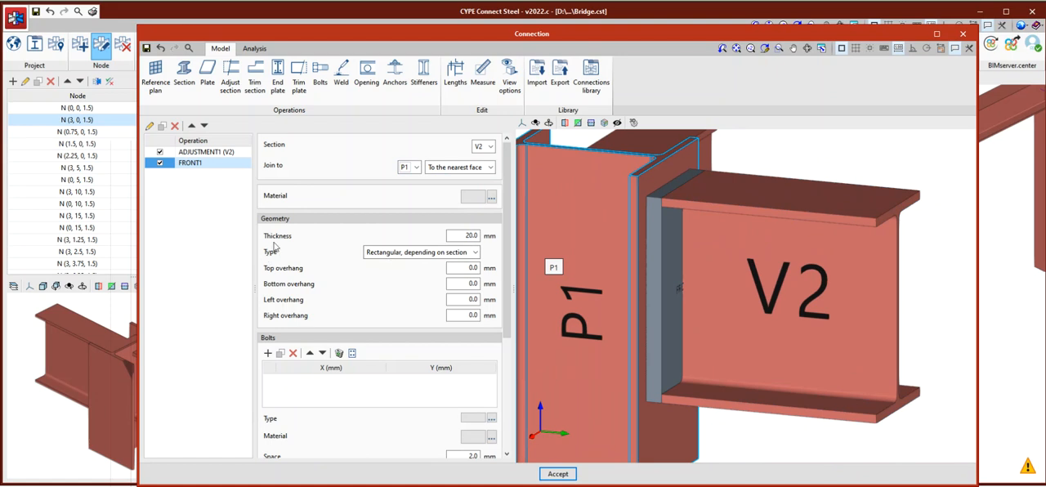
Set the end plate's thickness to 16 mm and its top and bottom overhangs to 10 mm each.
left_click_drag(465, 236, 492, 231)
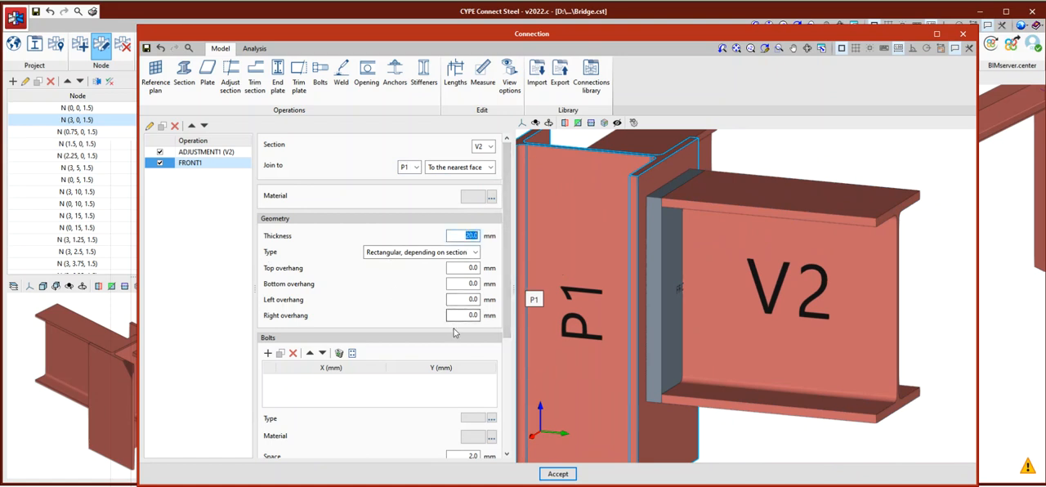
type("16")
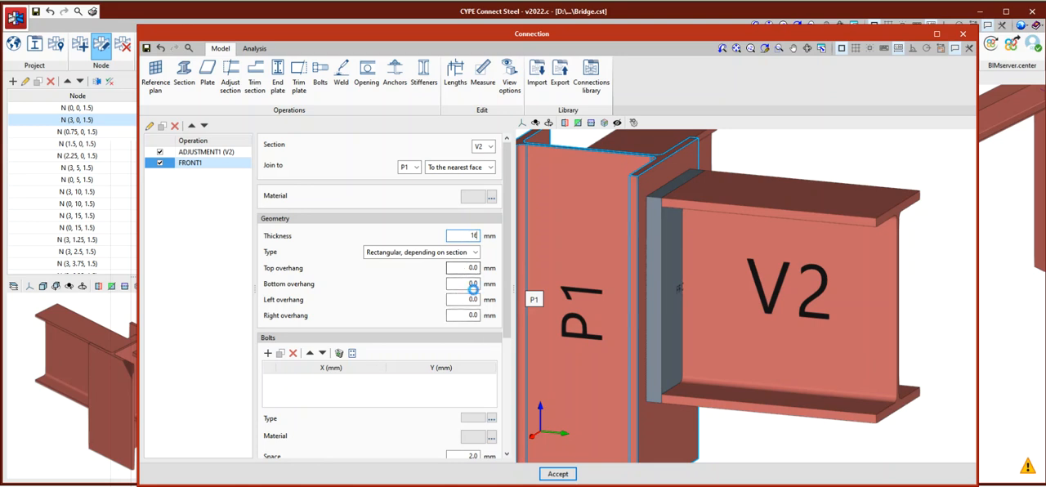
left_click(461, 268)
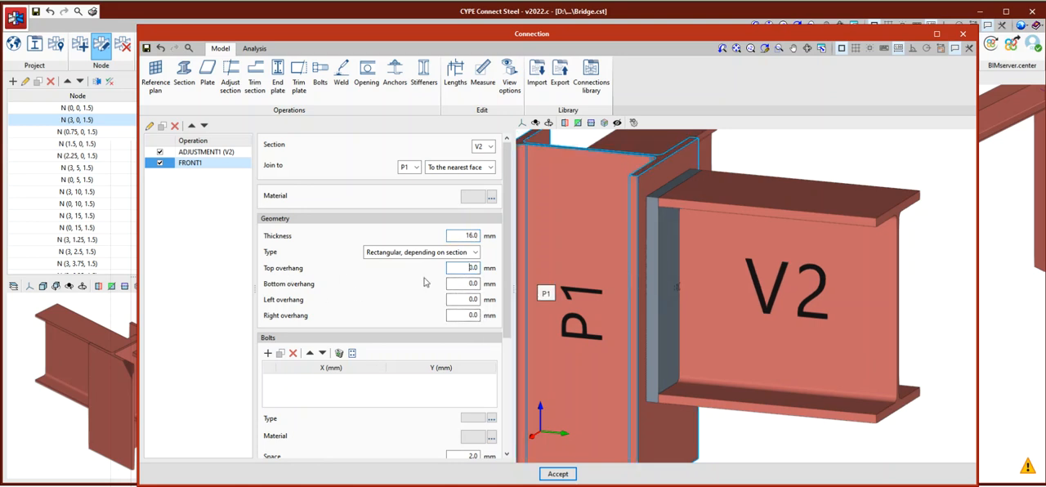
left_click_drag(461, 268, 488, 265)
type("10")
key("Tab")
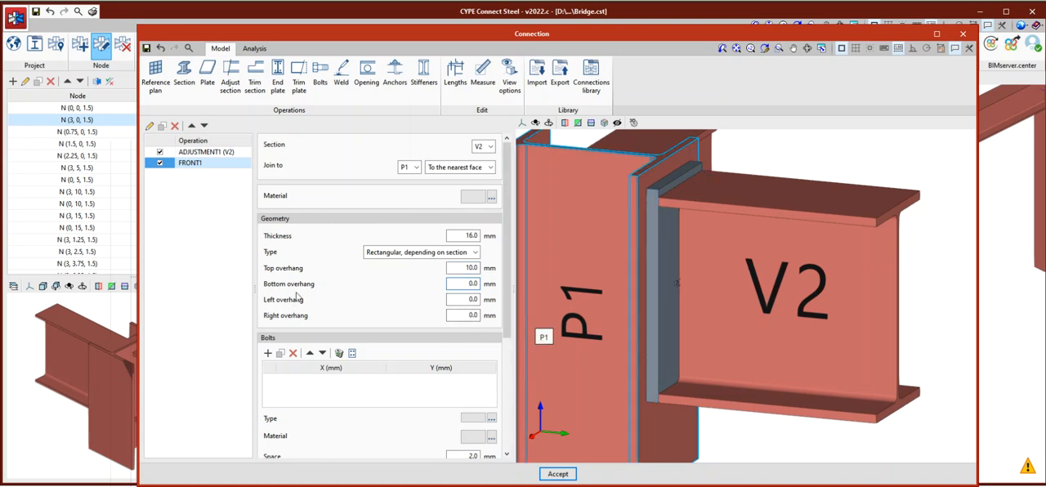
type("10")
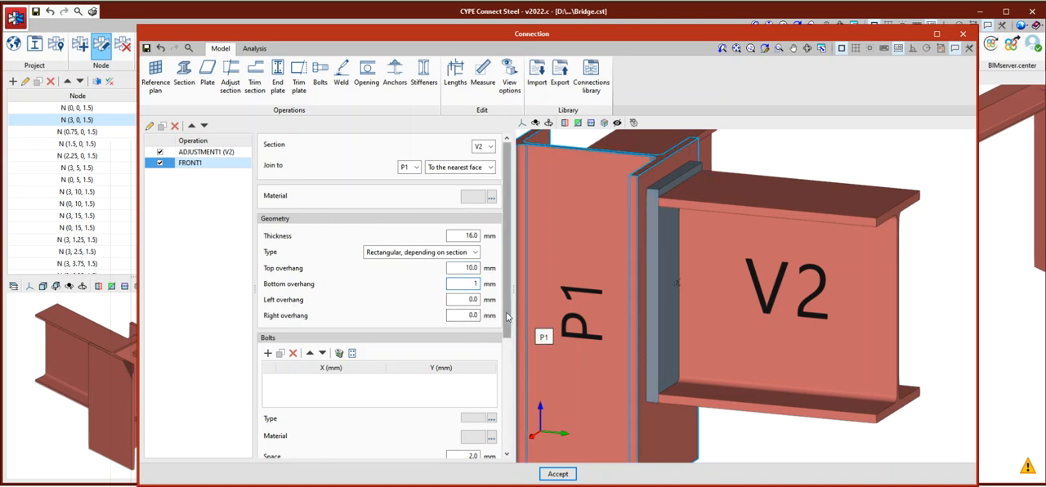
key("Tab")
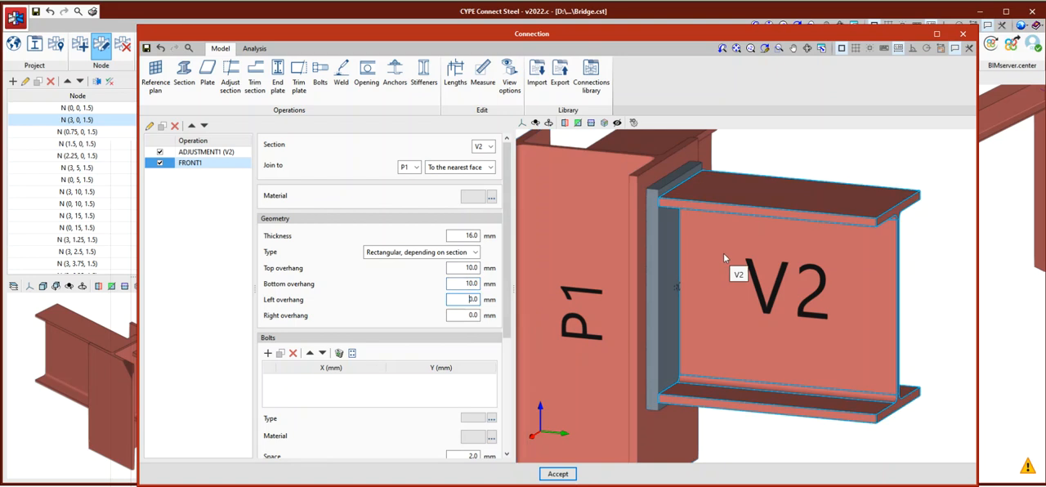
Set the end plate's left and right overhangs to 10 mm each and inspect the enlarged plate around section V2.
scroll(723, 252, "down", 3)
middle_click_drag(801, 279, 695, 283)
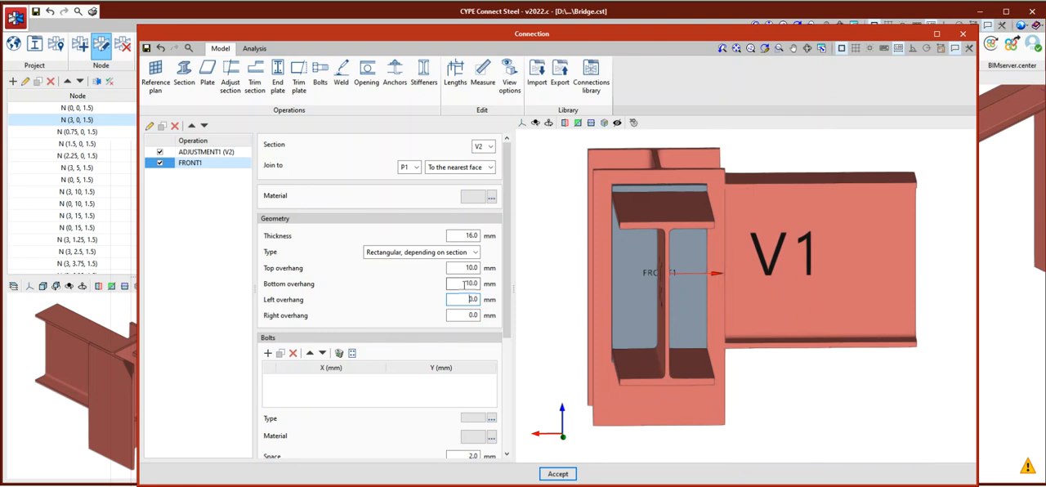
left_click(464, 299)
type("10")
left_click(463, 317)
type("1")
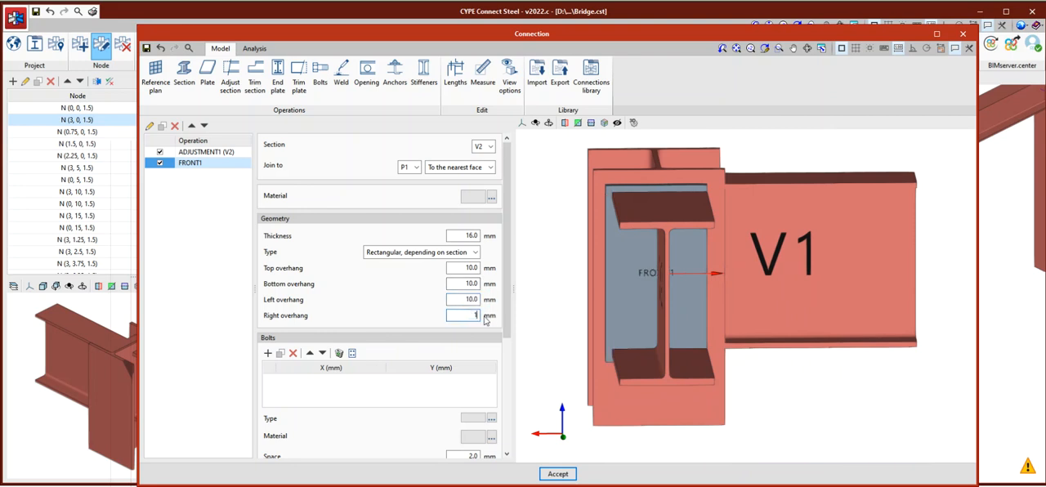
type("0")
left_click(466, 300)
scroll(700, 282, "down", 1)
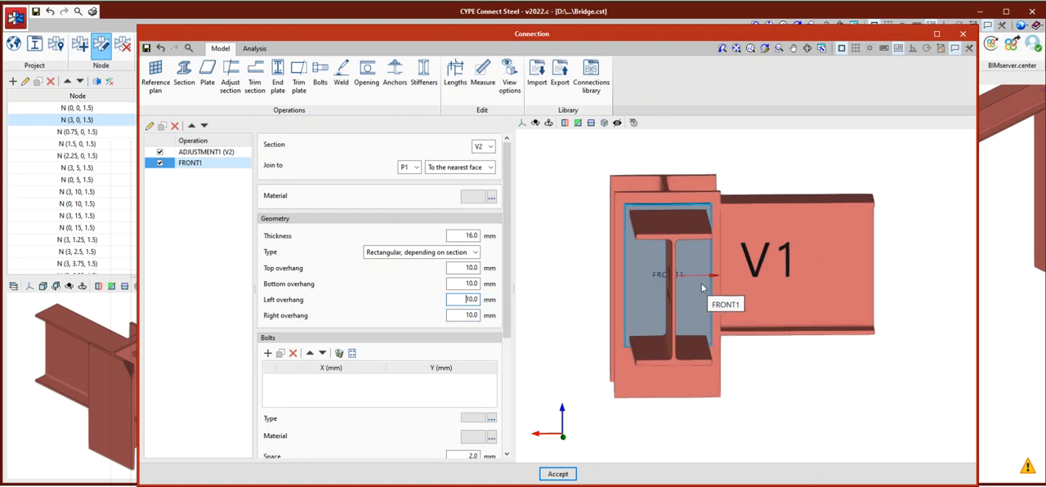
middle_click_drag(686, 296, 713, 303)
scroll(680, 237, "up", 3)
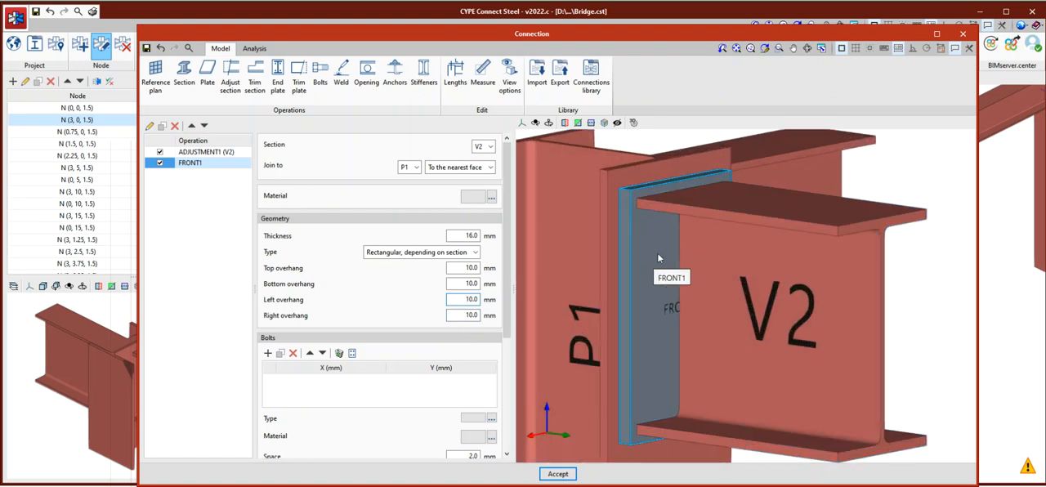
scroll(714, 273, "down", 3)
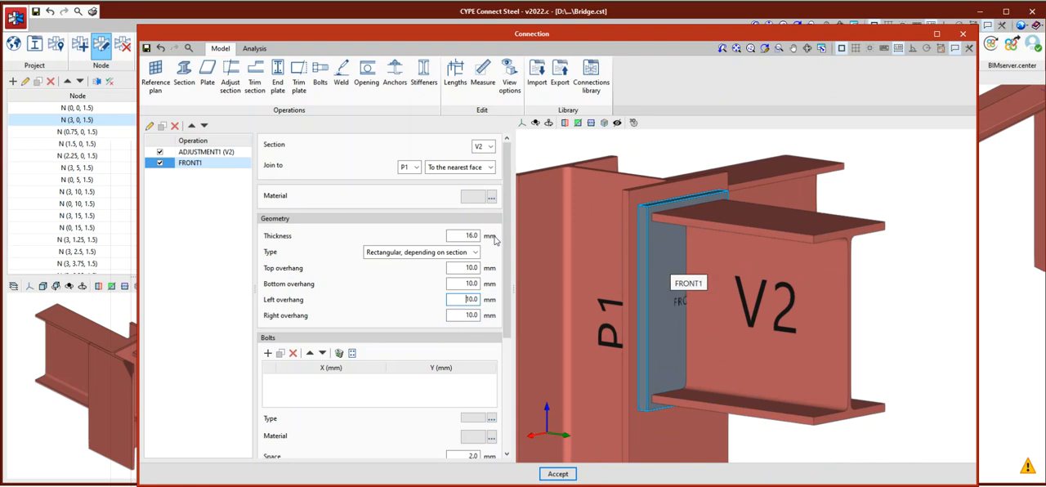
Add a Bolts operation to the connection with end plate FRONT1 as the element being bolted.
left_click(321, 82)
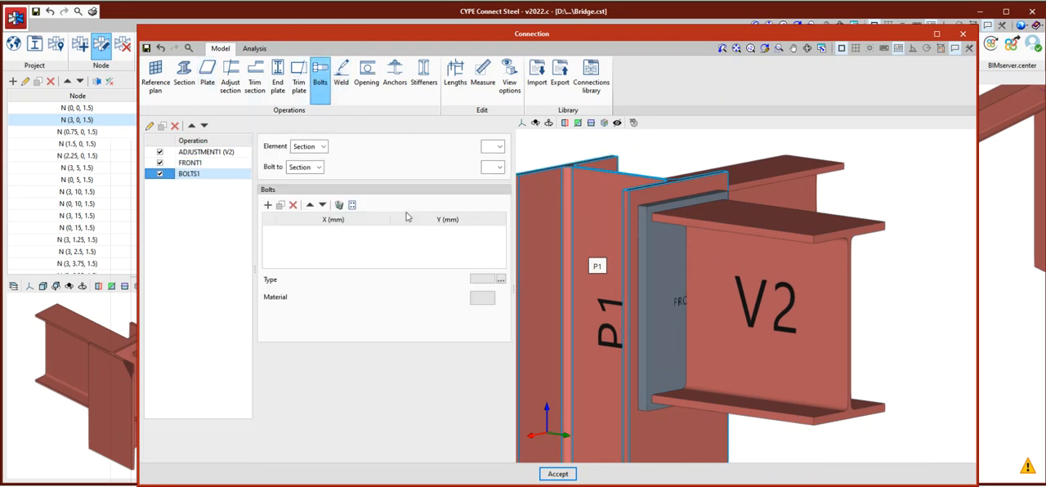
scroll(711, 242, "down", 2)
scroll(730, 254, "up", 4)
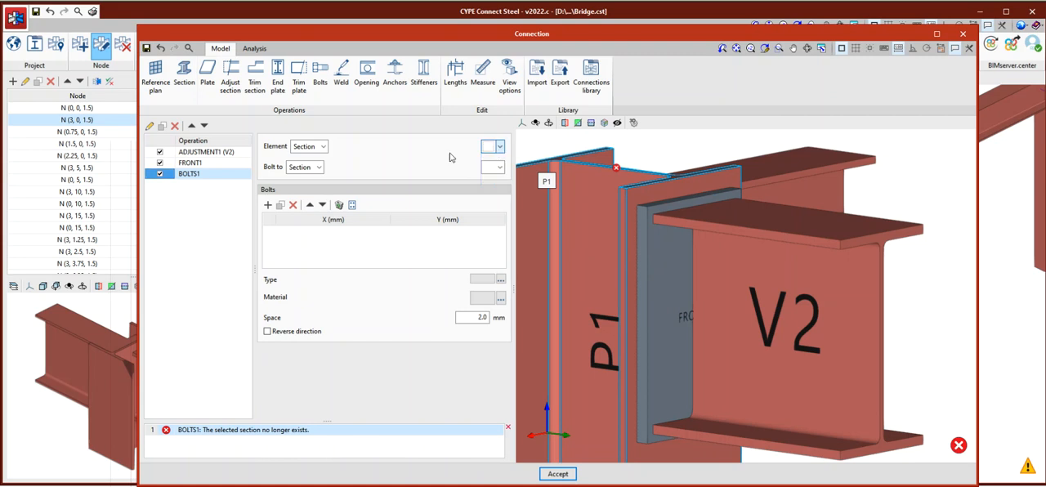
left_click(323, 146)
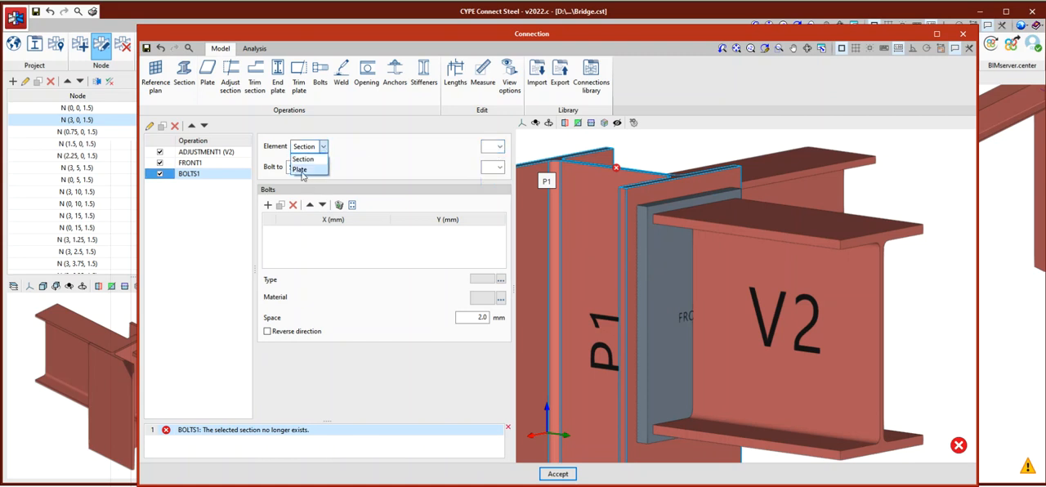
left_click(300, 169)
left_click(499, 148)
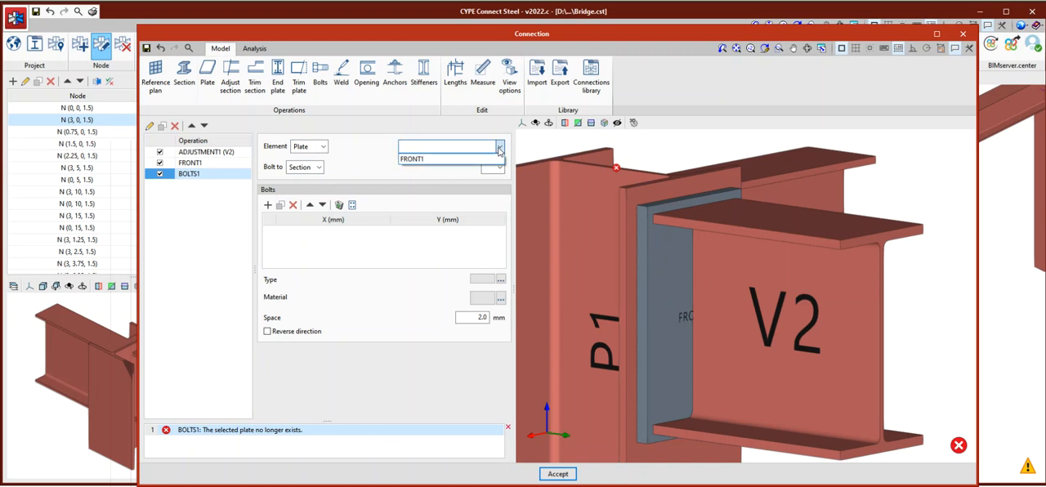
left_click(449, 157)
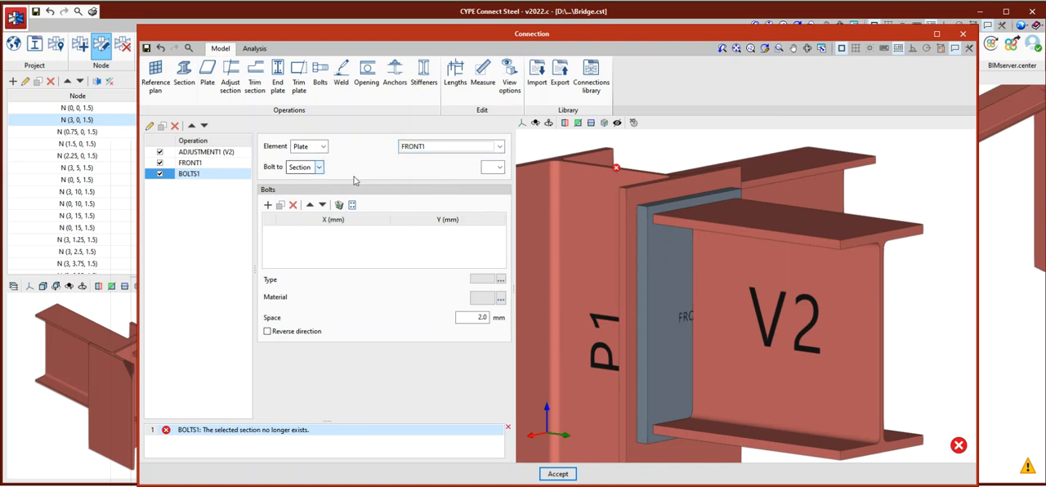
Bolt the end plate to section P1 at its top flange, checking the flange orientation in the model.
left_click(498, 167)
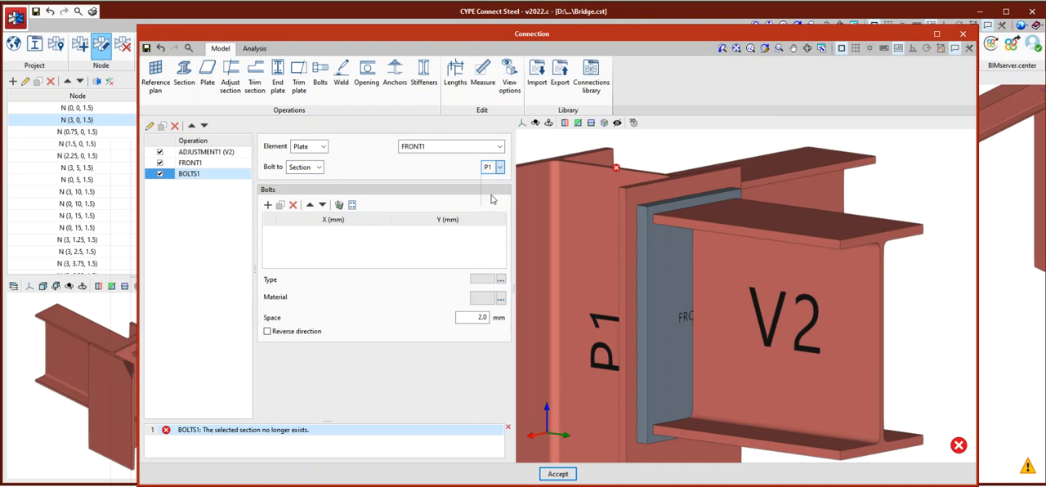
left_click(487, 180)
left_click(499, 167)
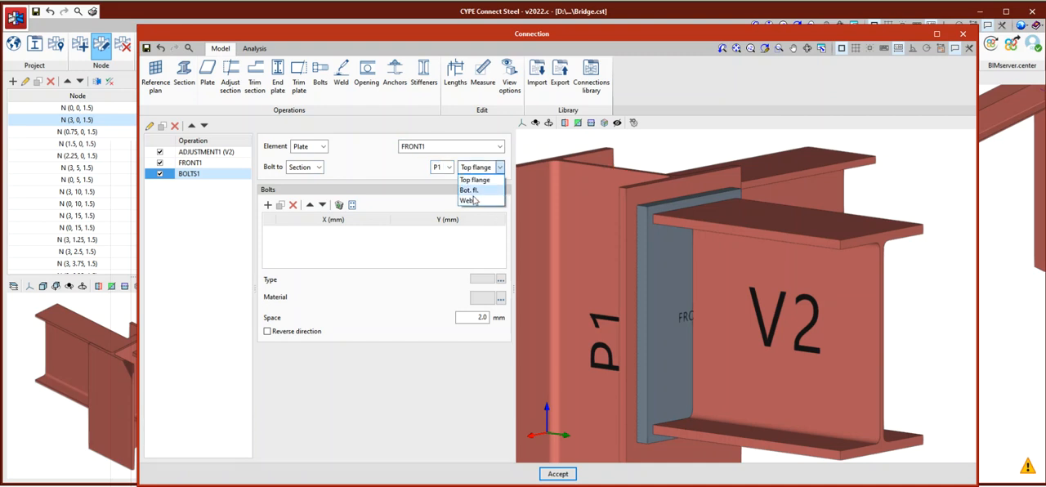
left_click(482, 192)
scroll(708, 255, "down", 3)
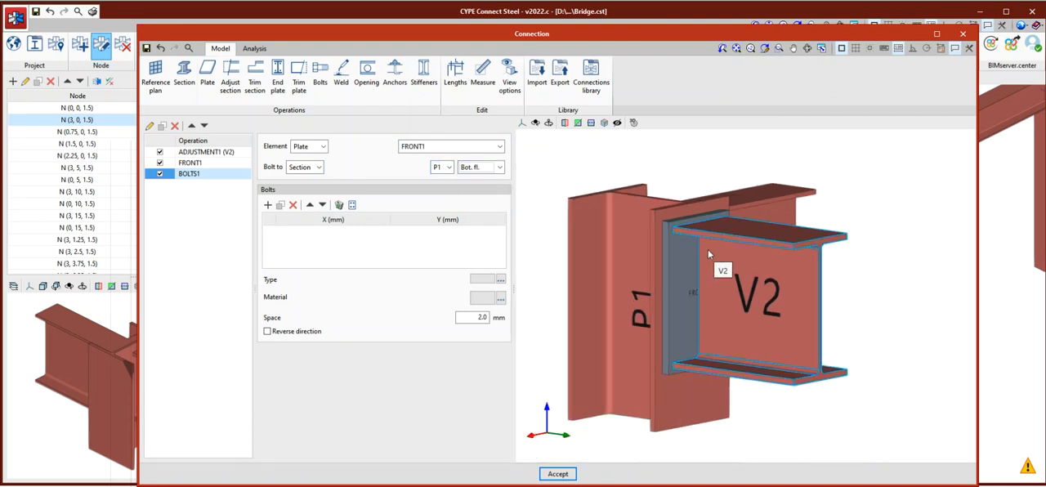
middle_click_drag(716, 278, 617, 302)
left_click(498, 167)
left_click(477, 180)
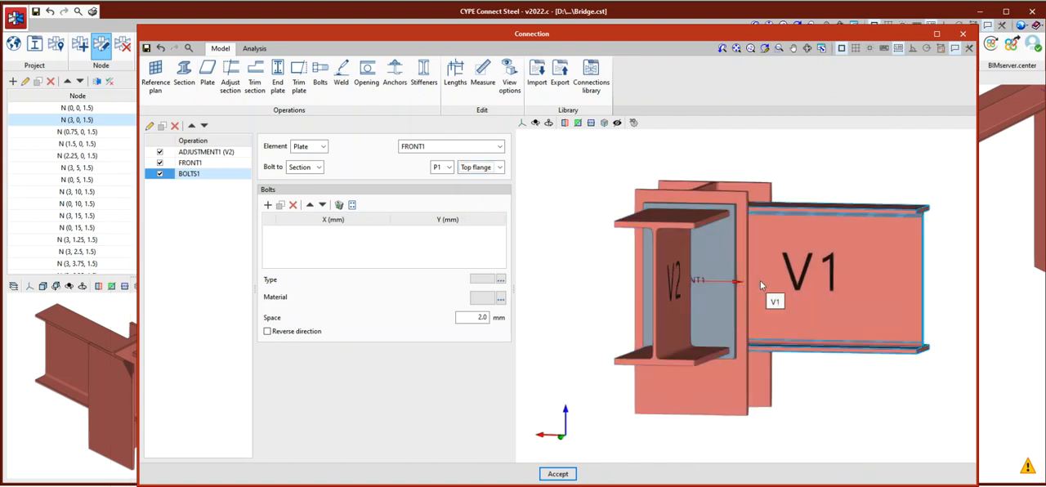
middle_click_drag(654, 288, 572, 196)
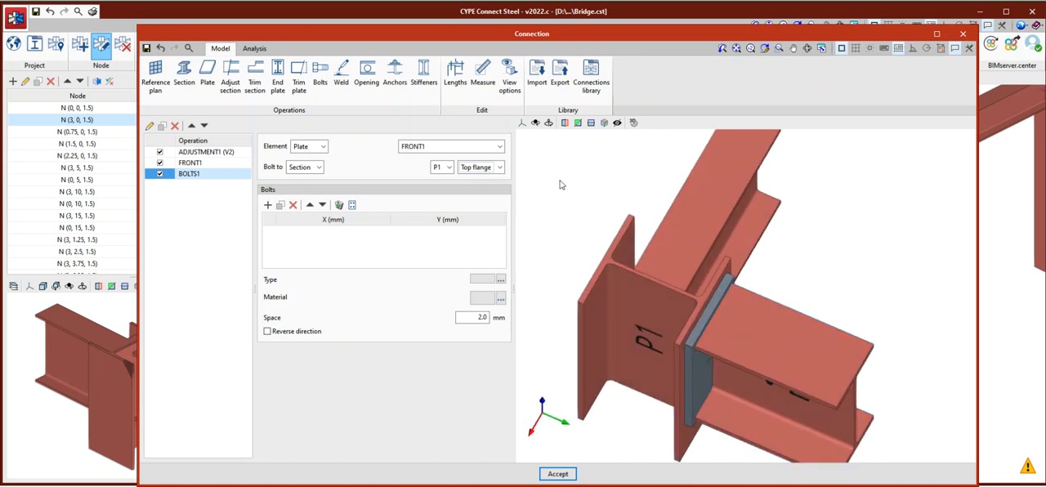
left_click(487, 150)
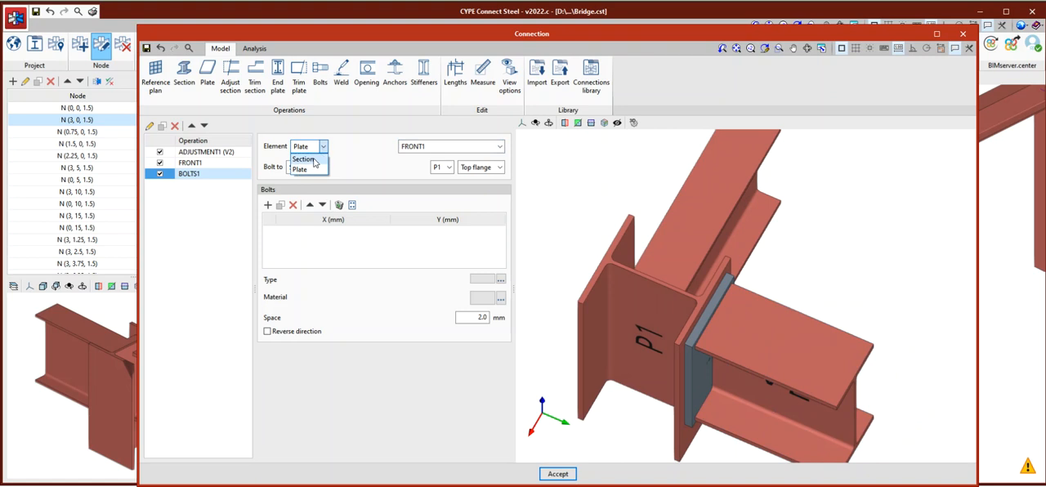
left_click(446, 153)
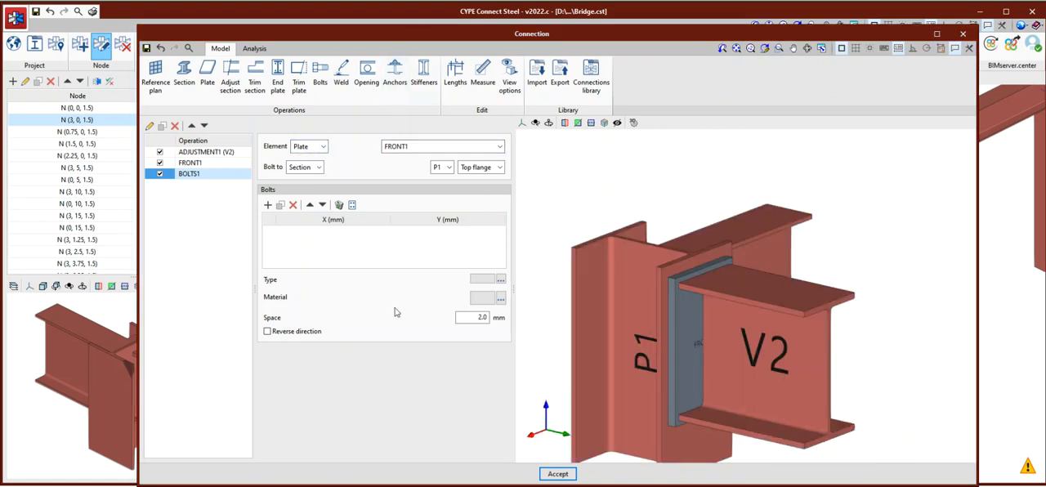
Add a first bolt to the bolt list and inspect it on the end plate.
left_click(268, 205)
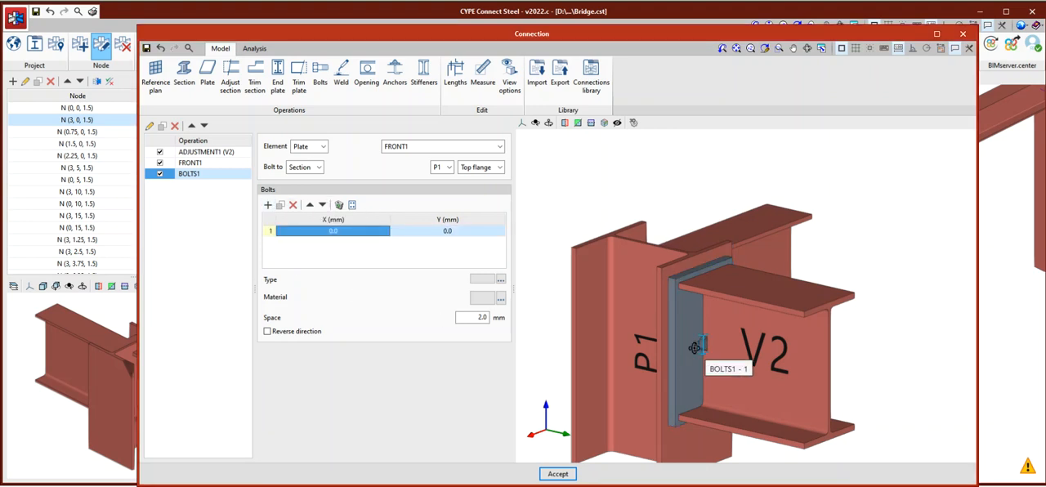
scroll(700, 352, "up", 2)
scroll(714, 267, "down", 3)
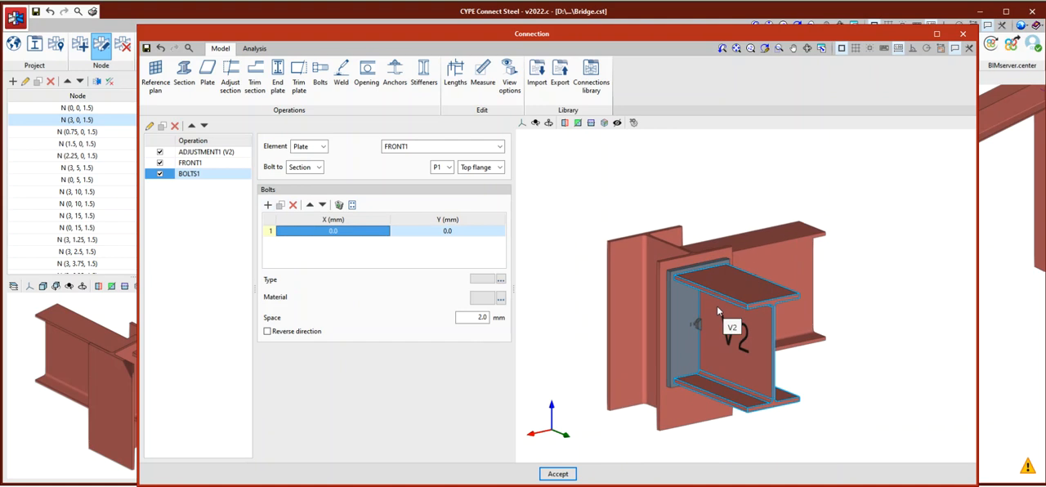
scroll(717, 306, "up", 2)
Change the view options to draw the sections transparent, and look at the bolt's place on the end plate.
left_click(509, 86)
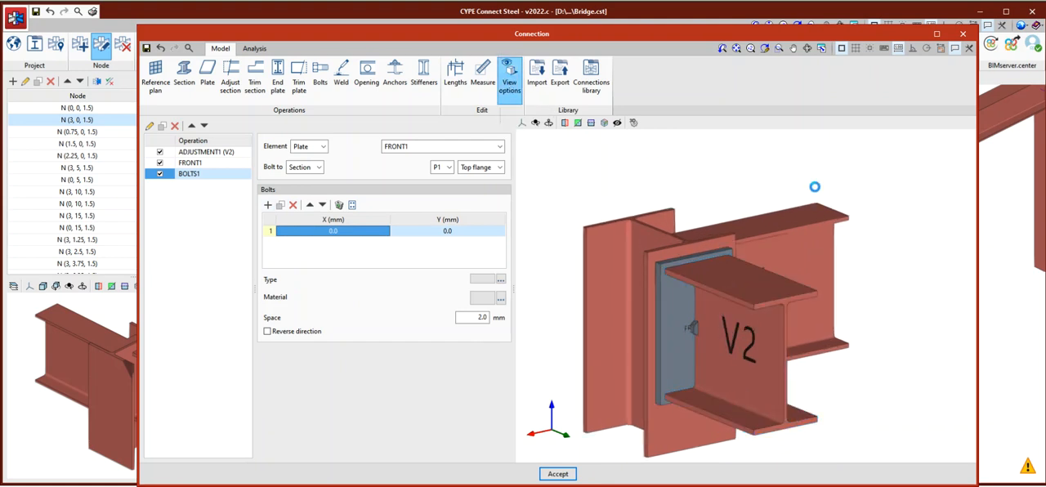
left_click_drag(805, 120, 620, 105)
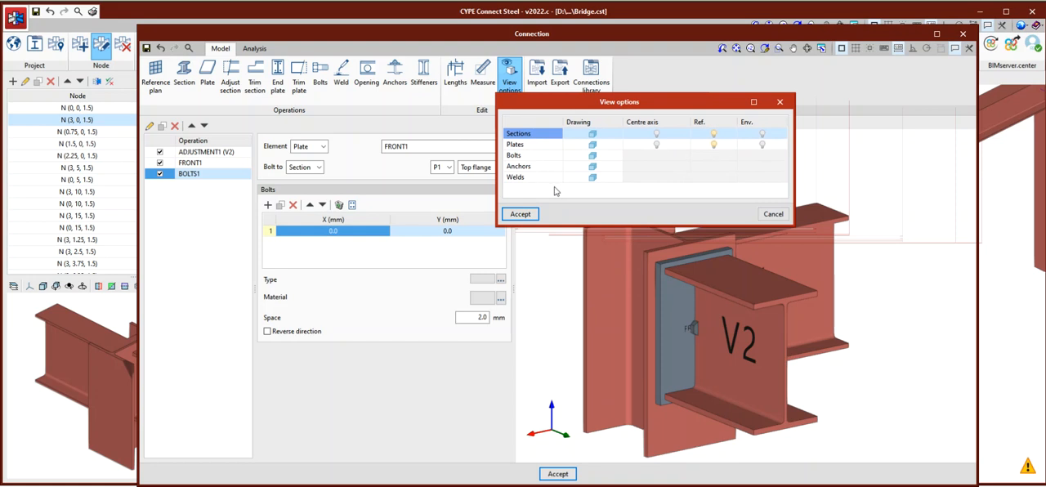
left_click(593, 134)
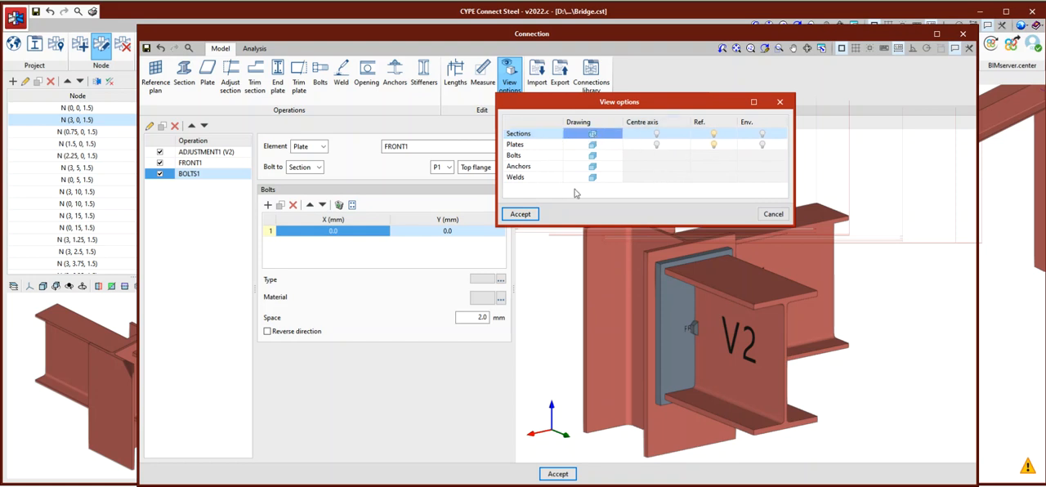
left_click(521, 214)
scroll(691, 323, "up", 3)
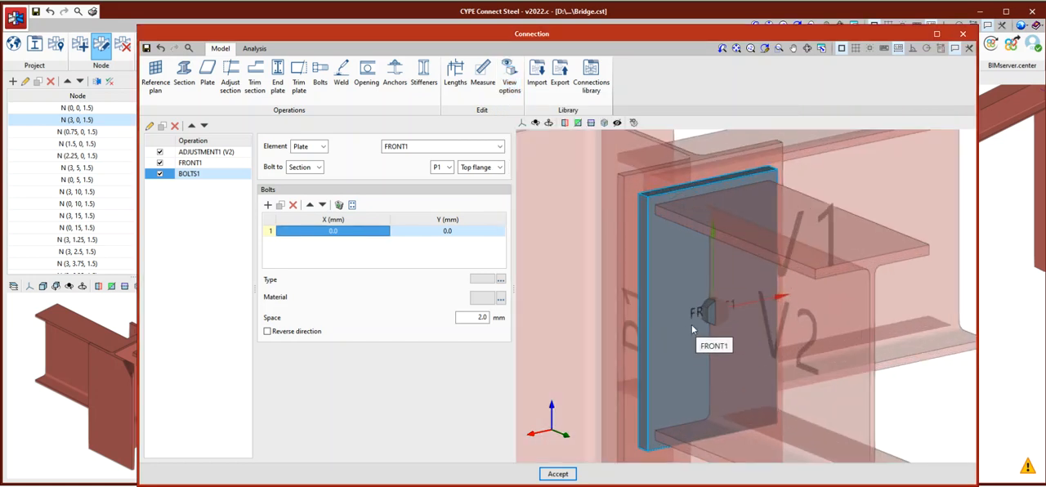
scroll(713, 253, "down", 3)
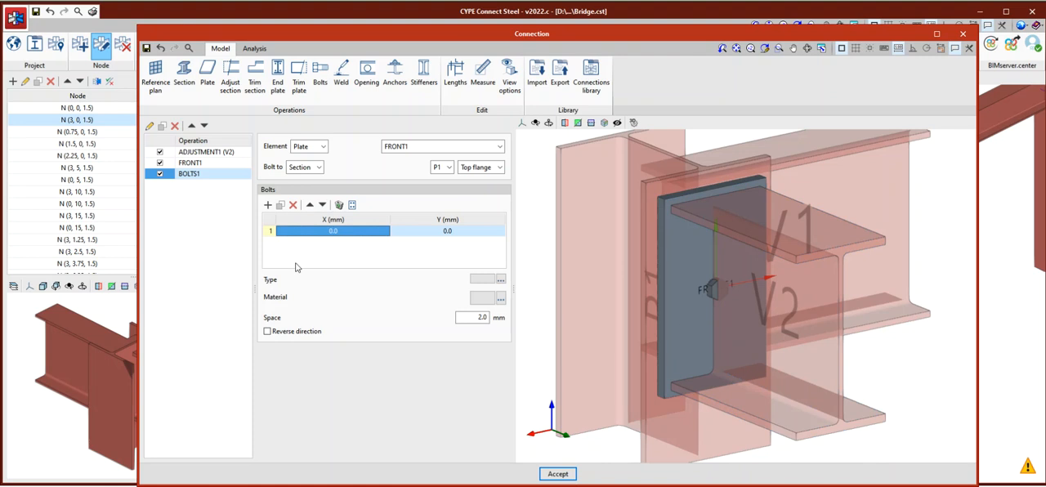
scroll(748, 301, "up", 3)
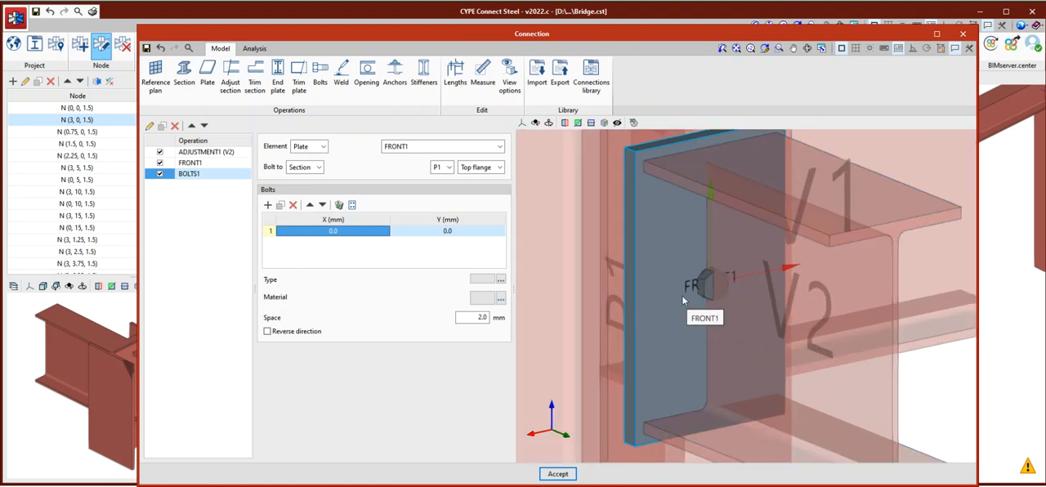
Position the first bolt at X -50 mm and Y -70 mm on the end plate.
left_click(331, 235)
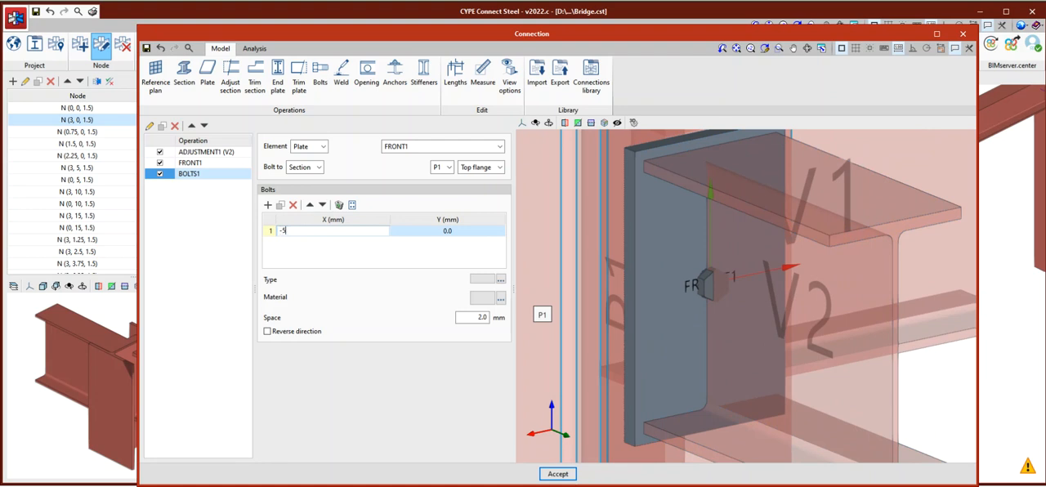
left_click(431, 233)
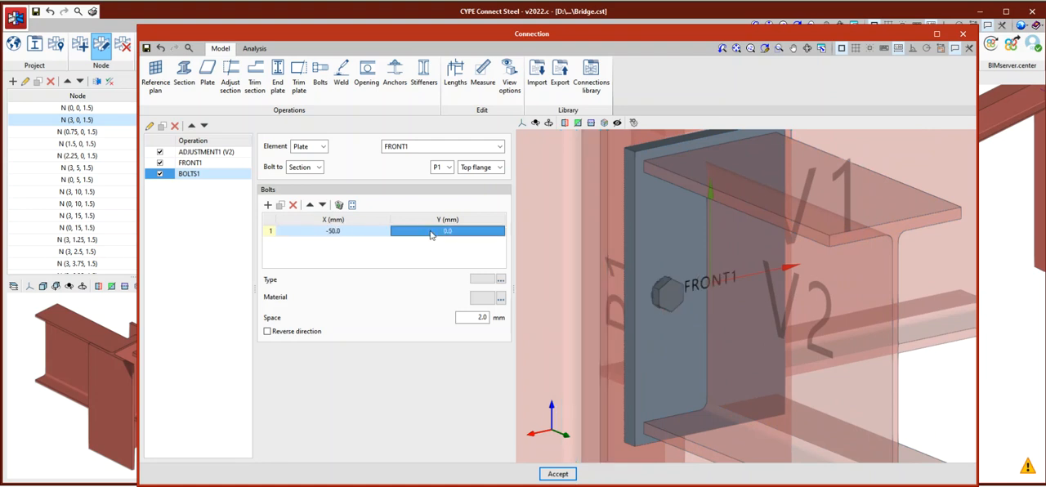
left_click(437, 234)
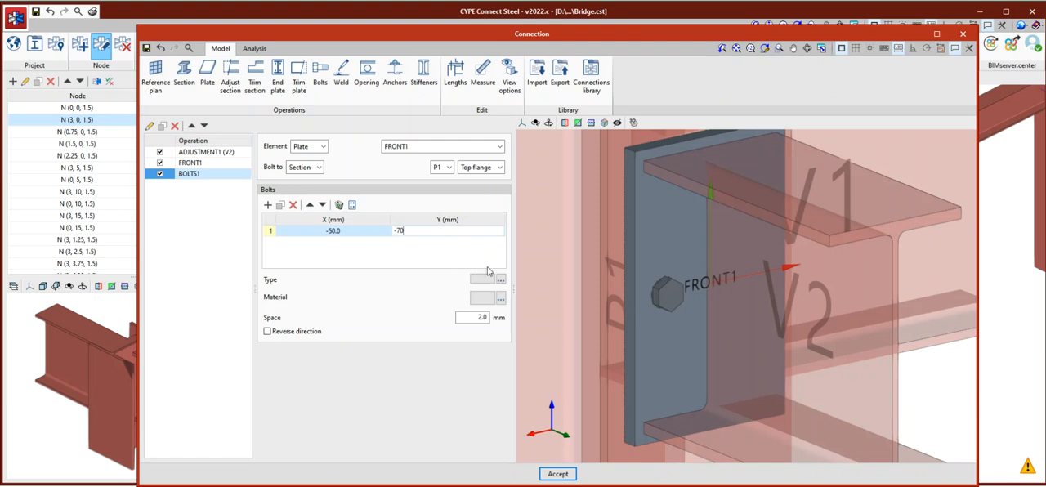
type("-70")
key("Return")
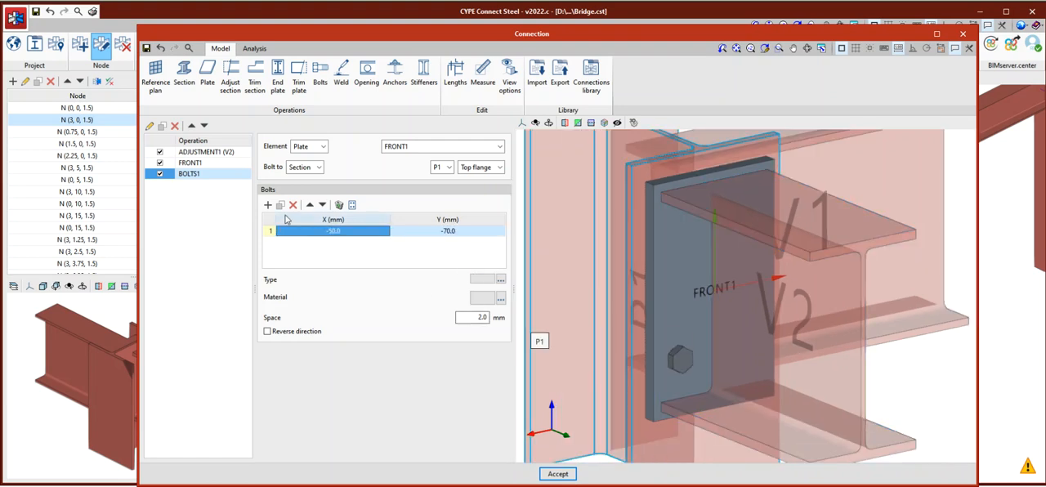
Duplicate the first bolt and position the copy at X -50 mm and Y 70 mm on the end plate.
left_click(280, 205)
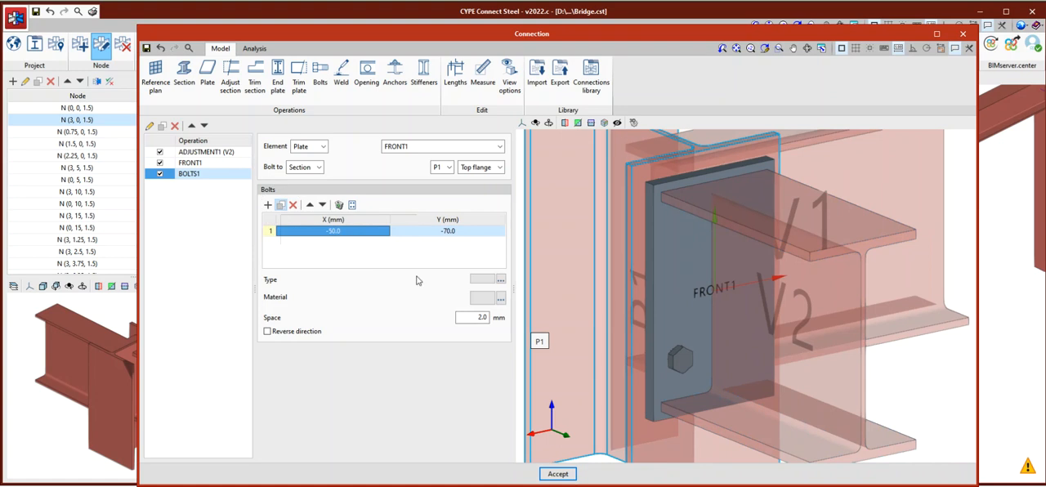
left_click(449, 243)
left_click(447, 243)
left_click(411, 245)
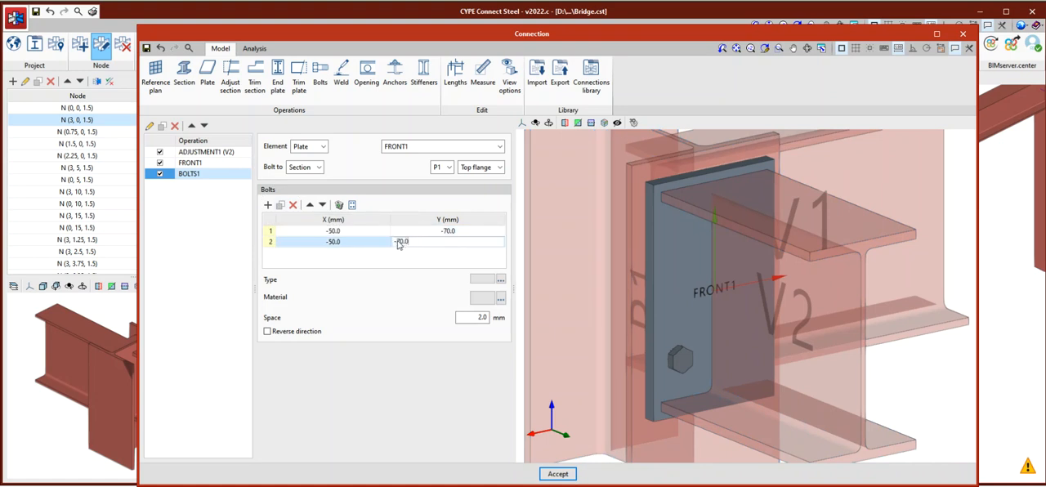
left_click(371, 244)
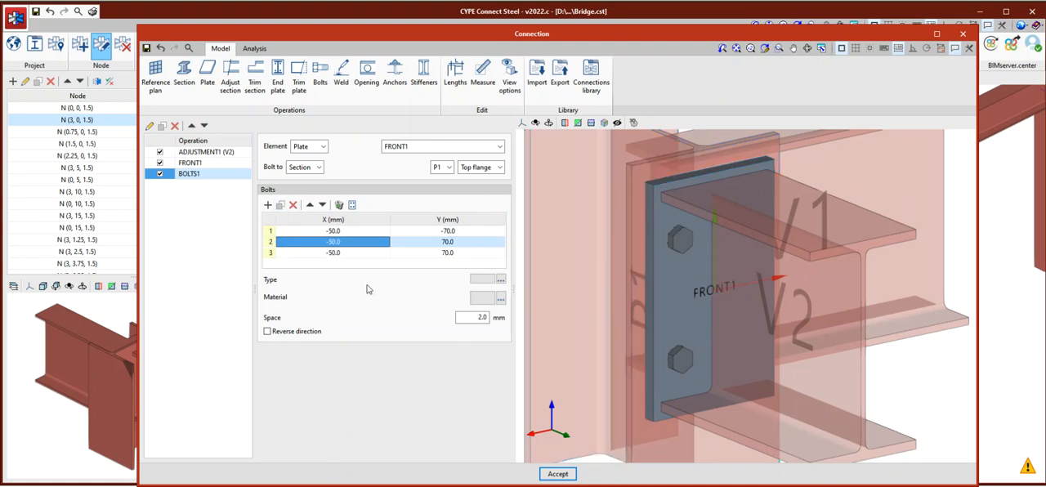
Complete the four-bolt pattern with two bolts at X 50 mm, giving one Y 70 mm and the other Y -70 mm.
left_click(337, 257)
left_click(330, 258)
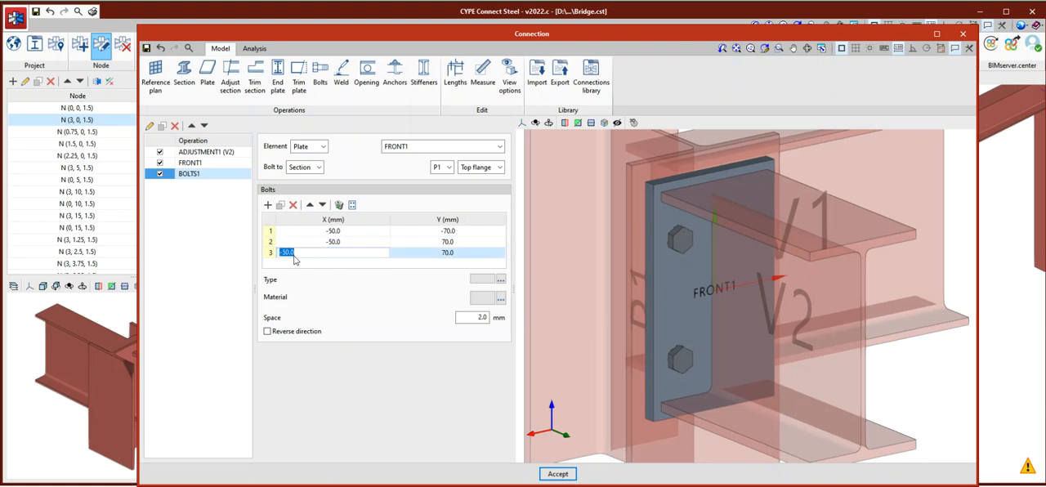
left_click(286, 254)
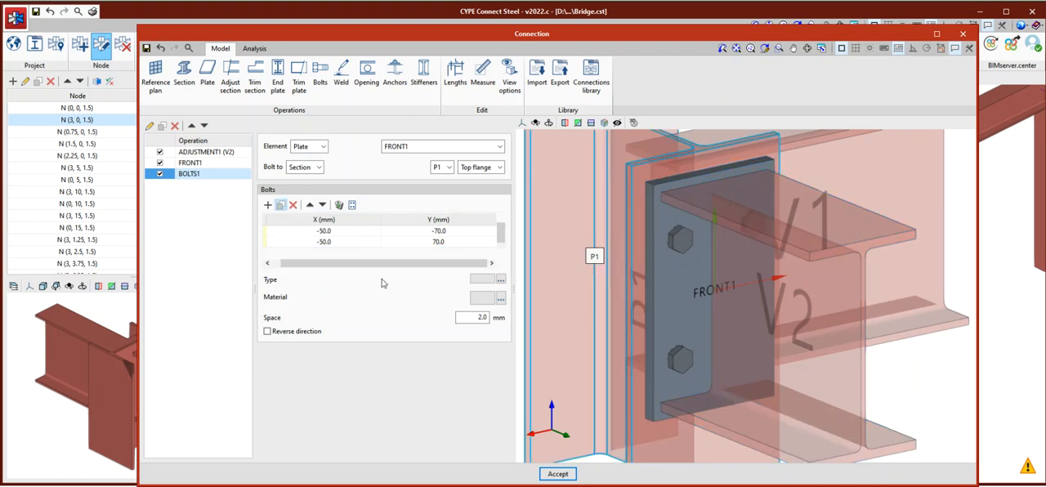
left_click(418, 254)
left_click(389, 254)
type("-70.0")
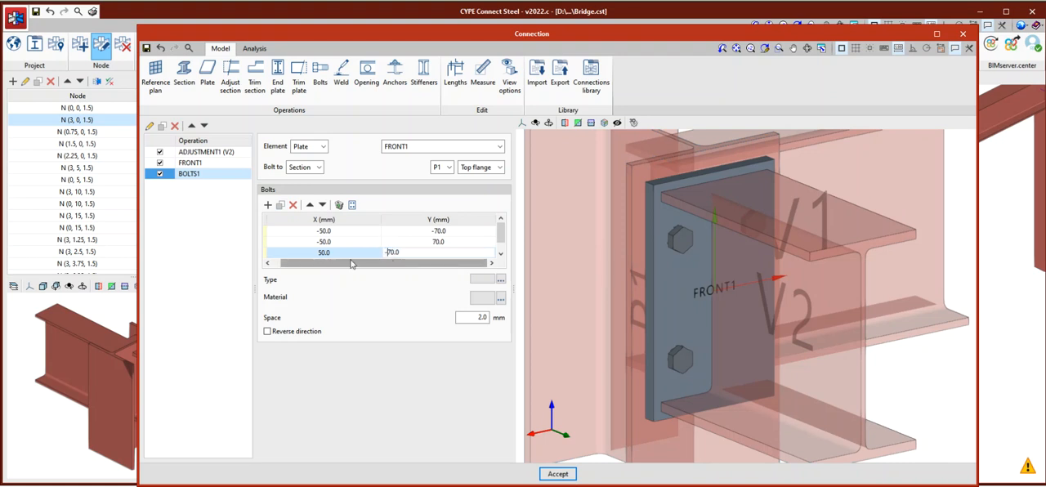
Check the bolts on the end plate from several angles and change the view options to draw the sections opaque.
scroll(703, 296, "down", 2)
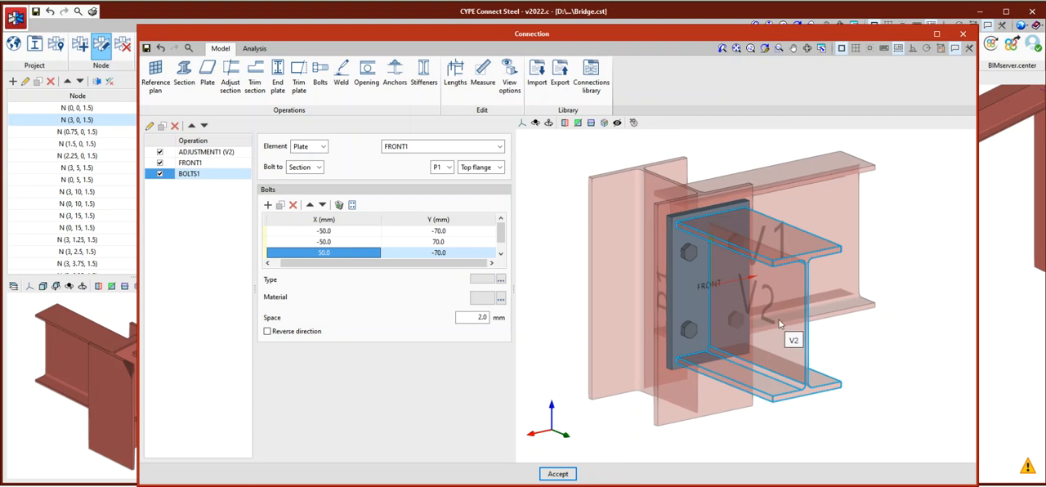
middle_click_drag(780, 327, 806, 333)
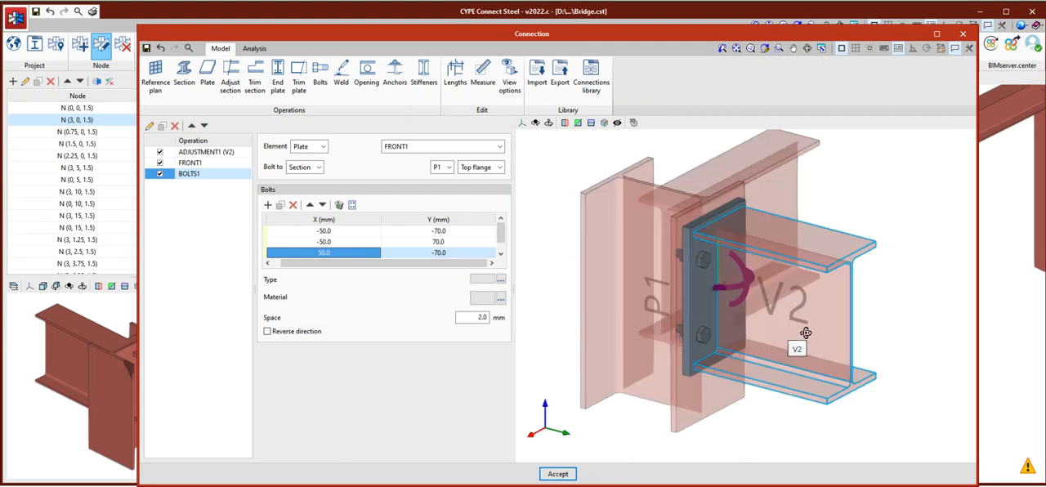
scroll(703, 234, "up", 4)
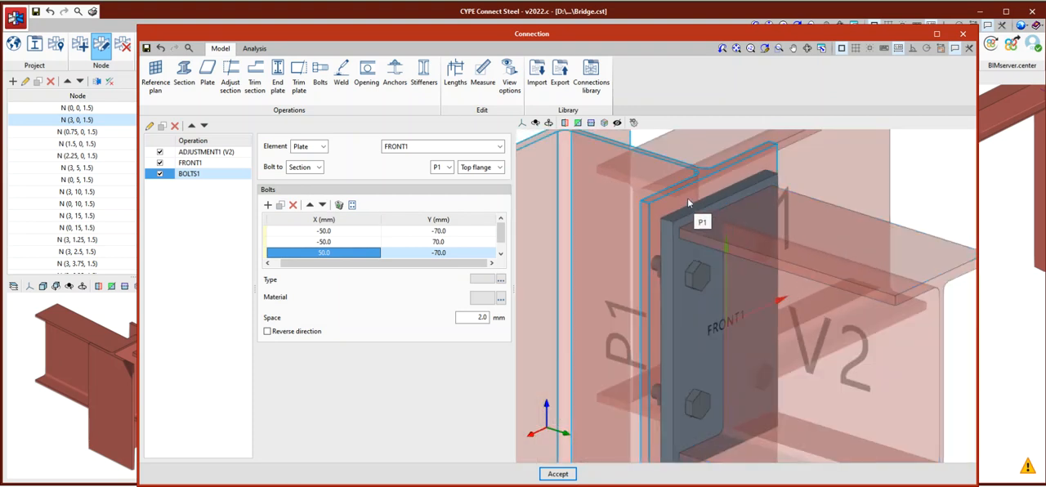
scroll(689, 203, "up", 2)
scroll(803, 274, "up", 2)
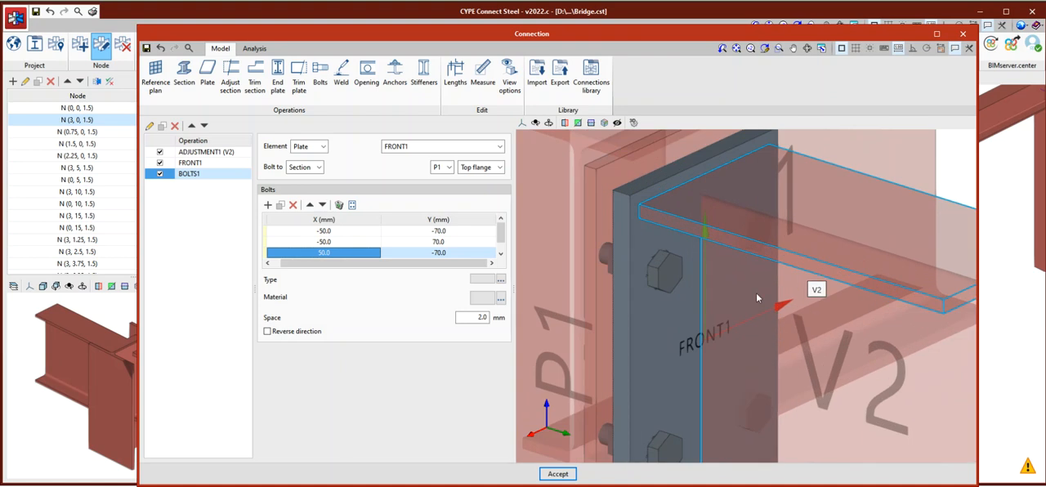
scroll(716, 263, "down", 2)
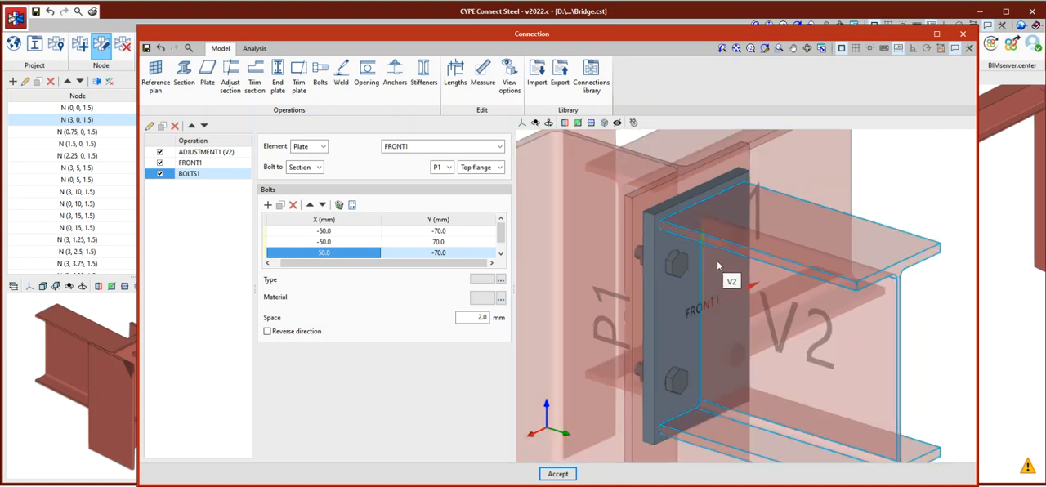
left_click(511, 82)
left_click(594, 134)
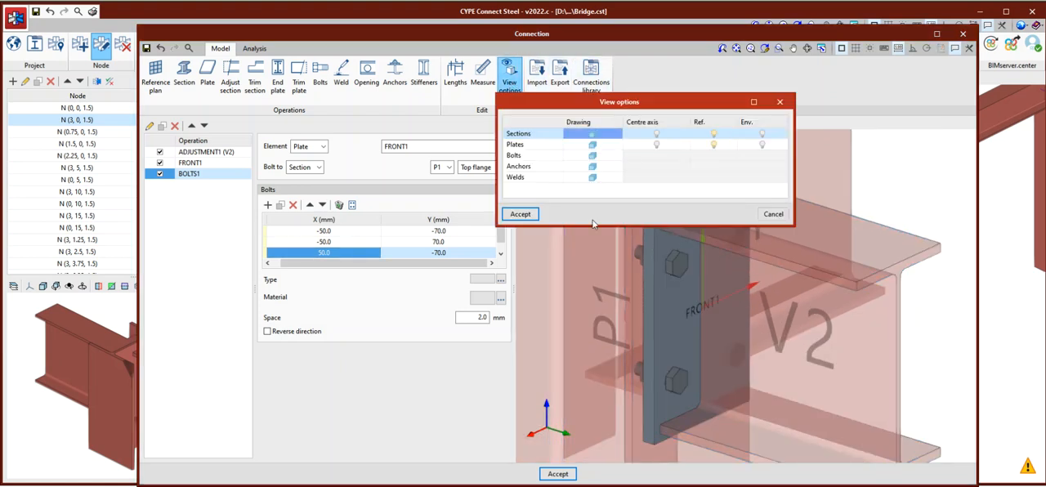
left_click(520, 214)
scroll(675, 224, "down", 3)
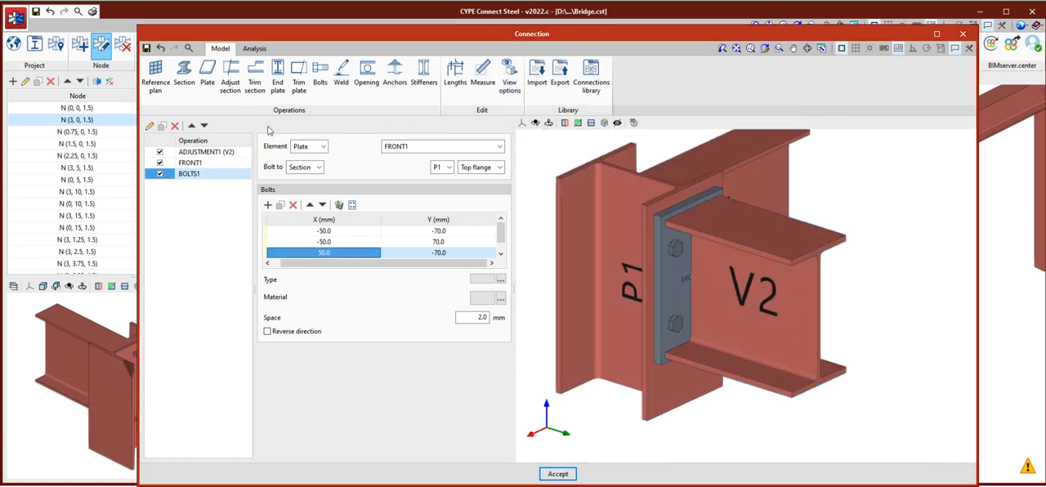
Add a weld operation with the top flange of section V2 as the element to weld.
left_click(341, 80)
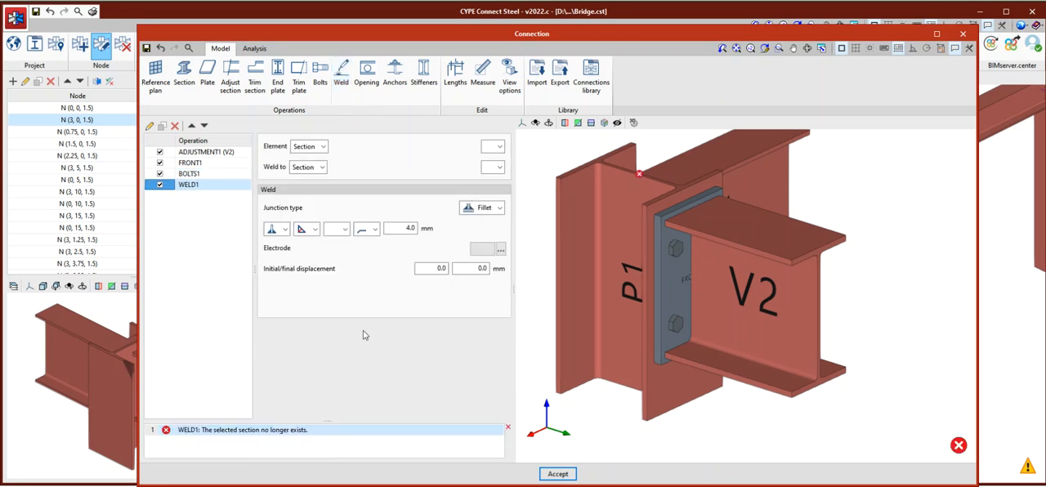
left_click(496, 147)
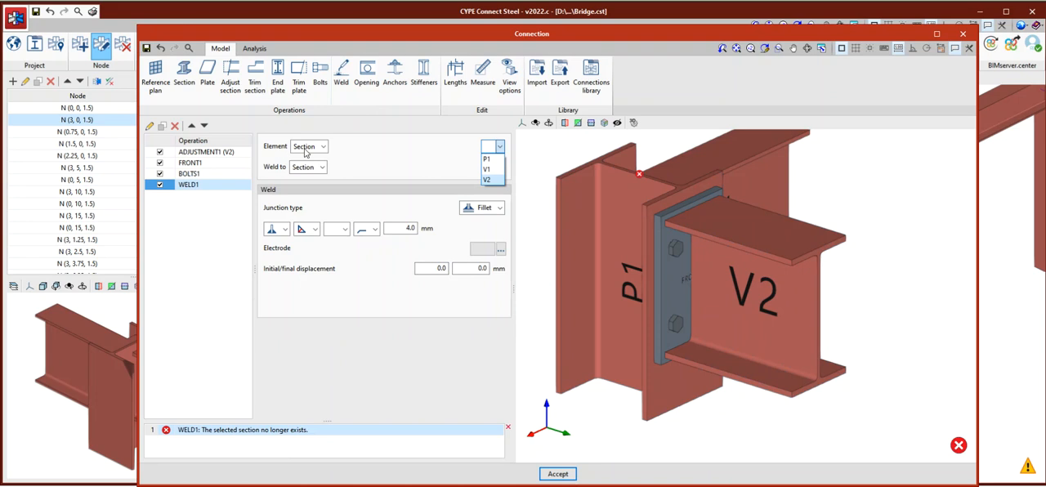
left_click(486, 177)
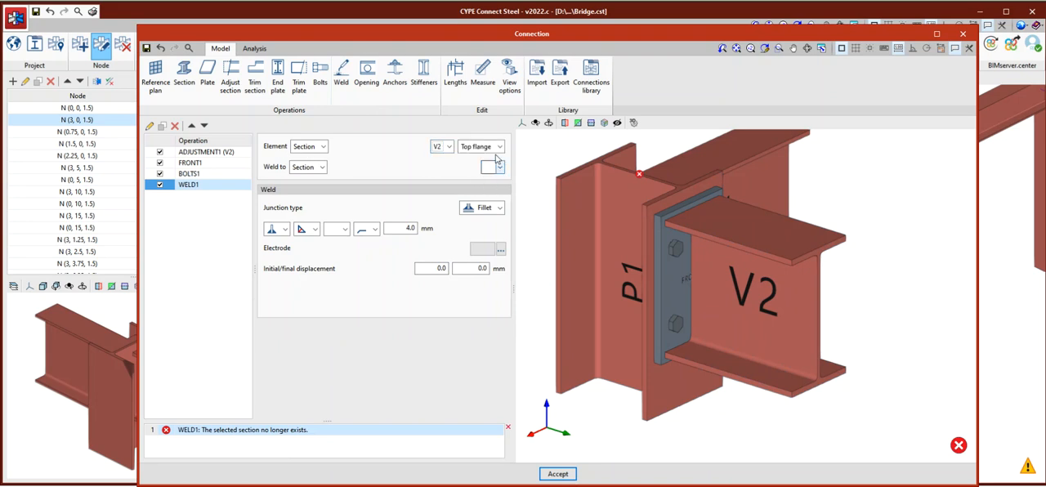
left_click(499, 148)
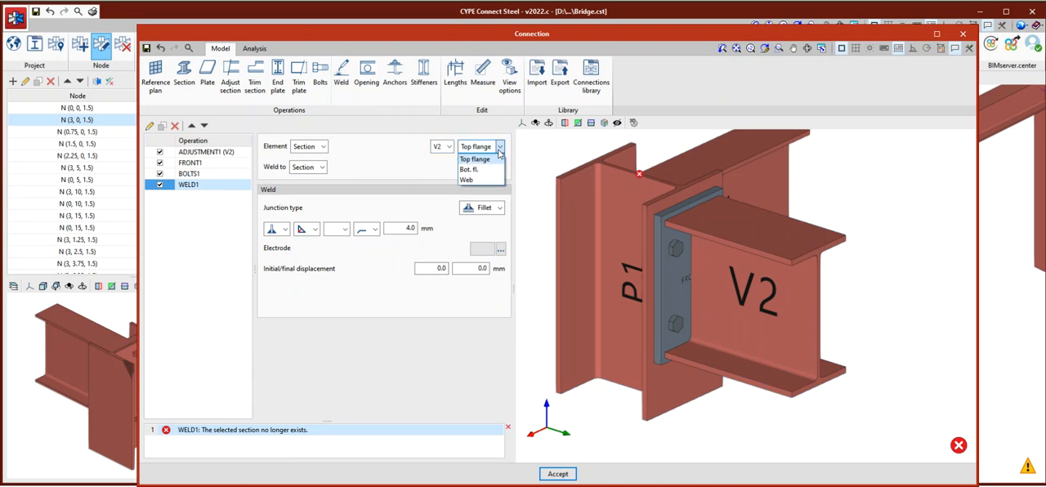
left_click(481, 160)
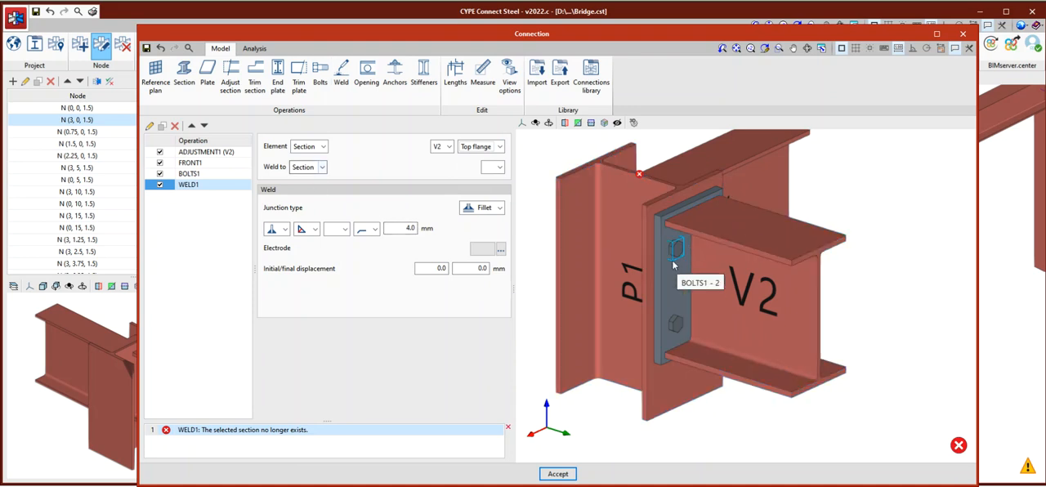
Weld the V2 top flange to the end plate FRONT1 and check the fillet weld in the model.
left_click(320, 167)
left_click(304, 191)
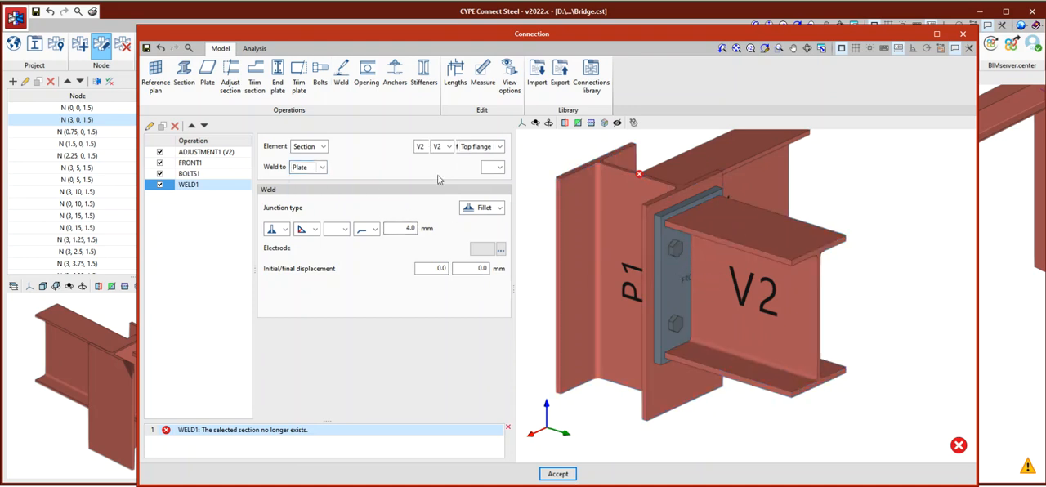
left_click(499, 168)
left_click(490, 181)
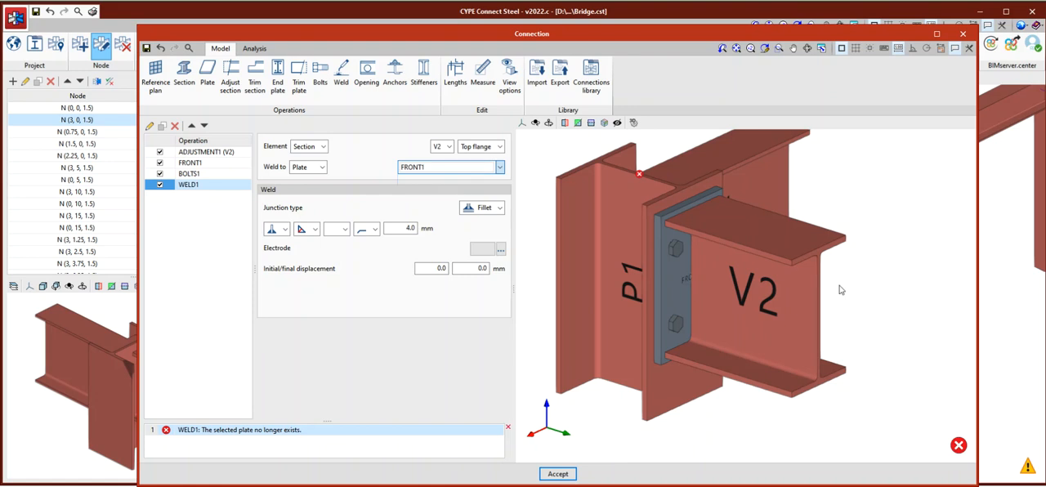
scroll(679, 216, "up", 6)
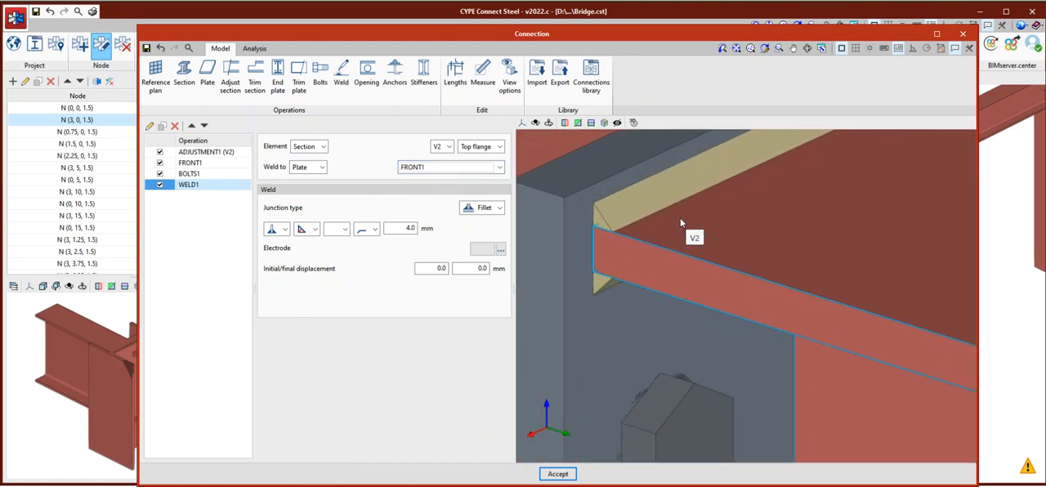
scroll(659, 208, "down", 6)
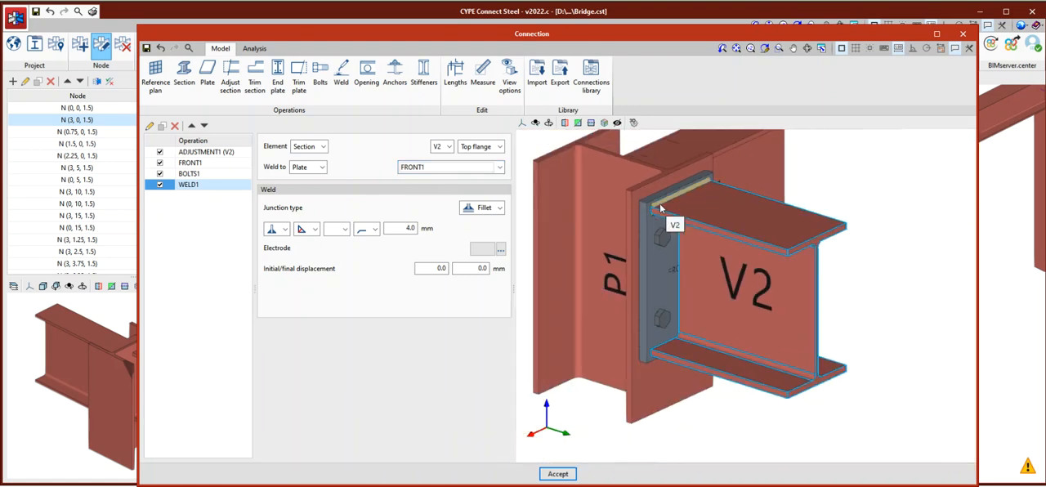
Duplicate the top flange weld and assign the copy to the bottom flange of V2.
left_click(203, 187)
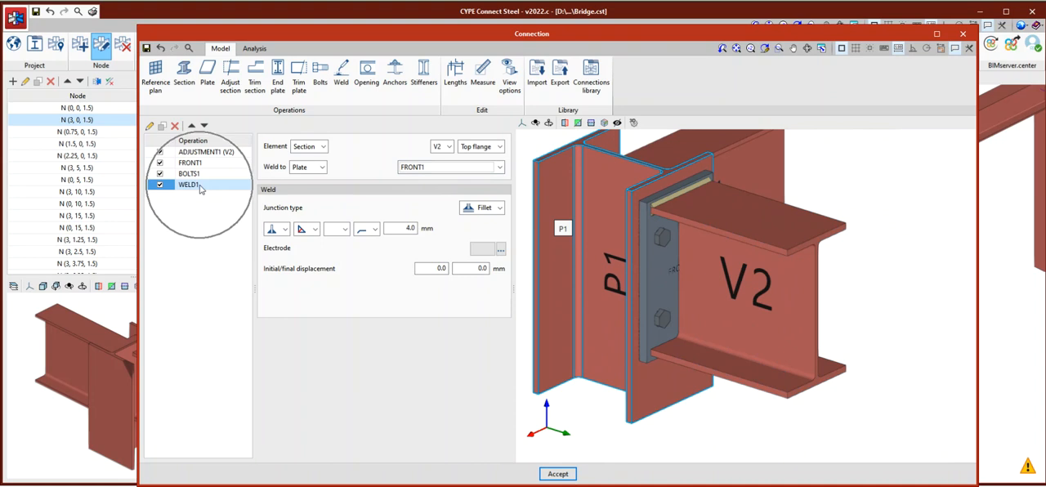
left_click(162, 126)
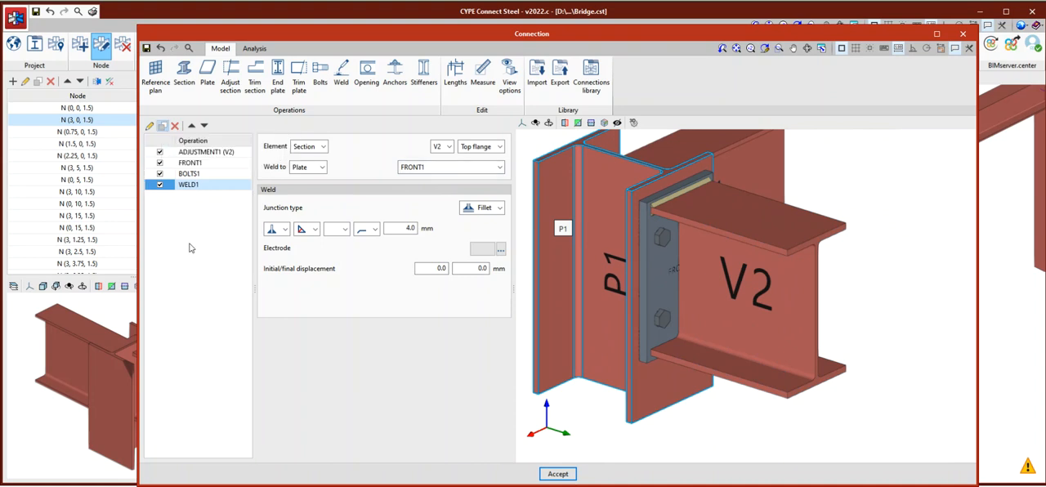
left_click(482, 147)
left_click(469, 169)
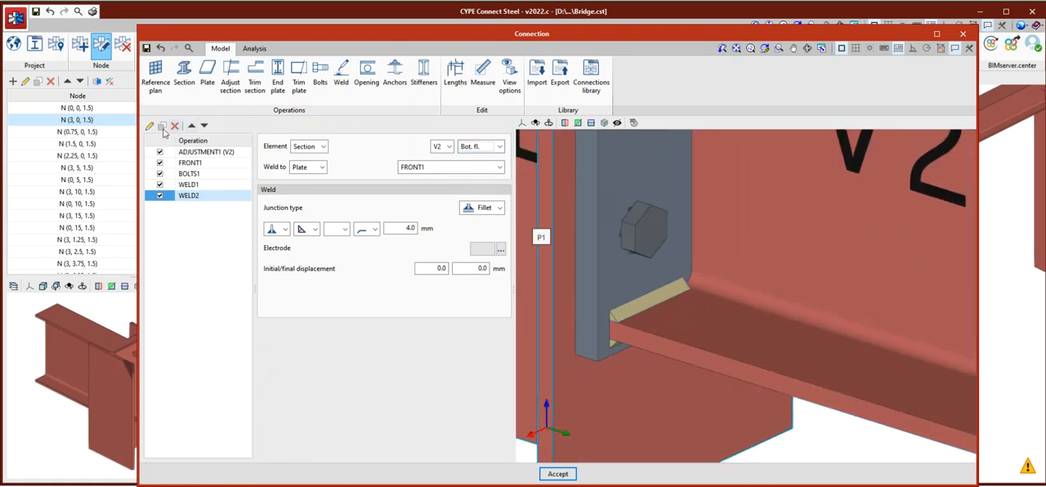
Duplicate the weld for the web of V2 and inspect the welds along the end plate.
left_click(496, 147)
left_click(470, 180)
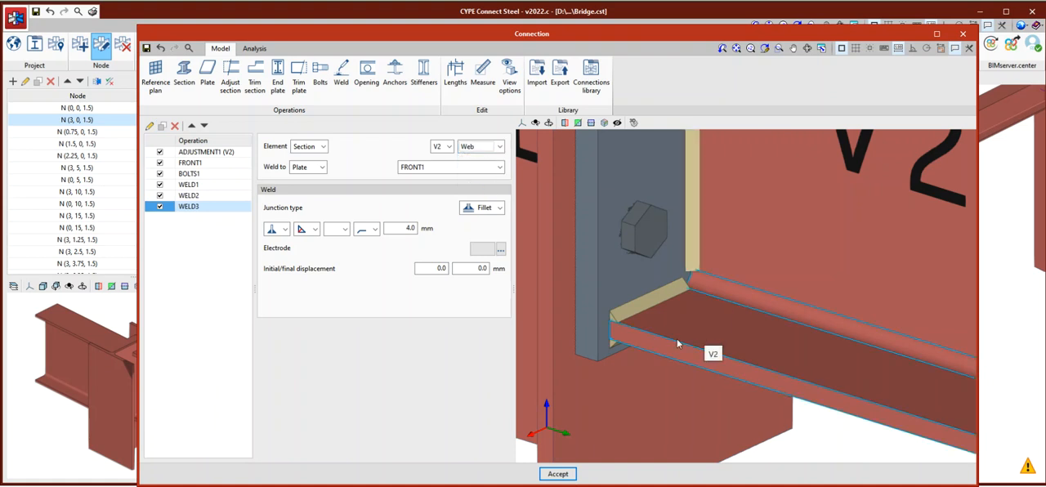
scroll(684, 252, "up", 3)
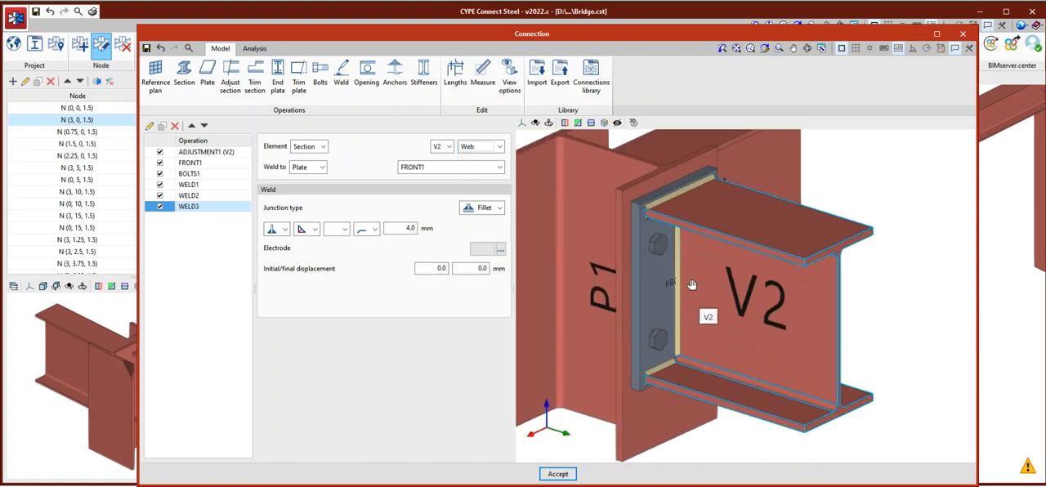
scroll(728, 315, "down", 3)
scroll(727, 315, "down", 1)
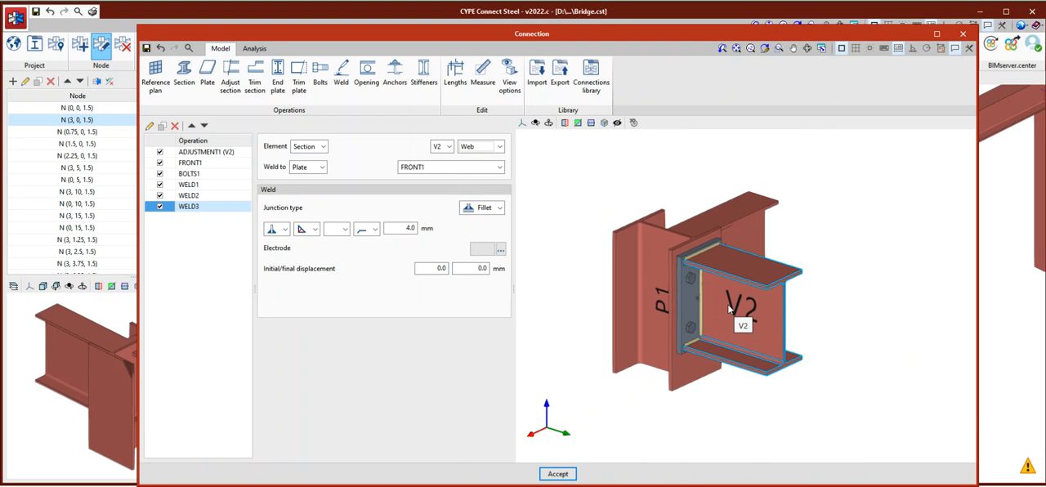
scroll(730, 310, "up", 2)
scroll(730, 310, "down", 1)
Duplicate the end plate operation FRONT1, assign the copy to section V1, and check the new plate in the model.
middle_click_drag(780, 336, 709, 312)
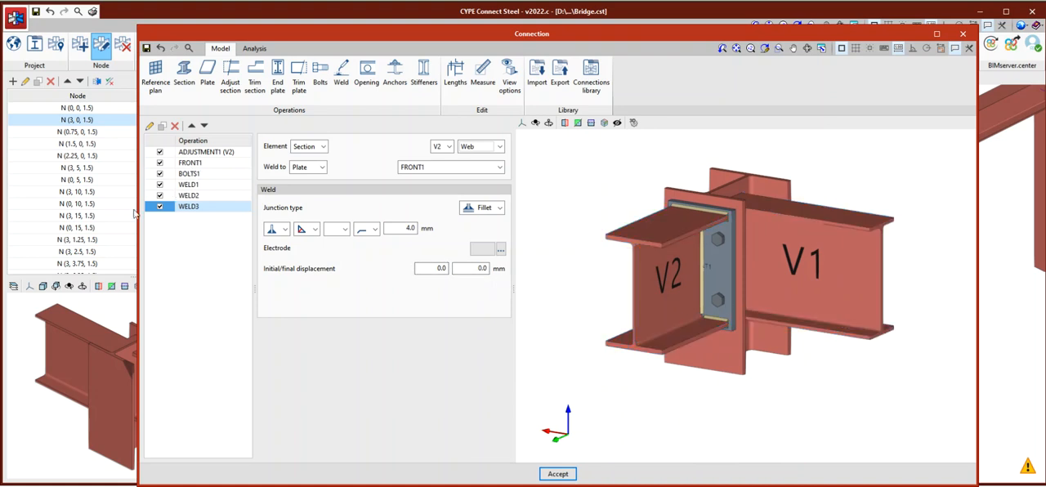
mouse_move(670, 276)
middle_mouse_down()
mouse_move(846, 237)
mouse_move(752, 192)
middle_mouse_up()
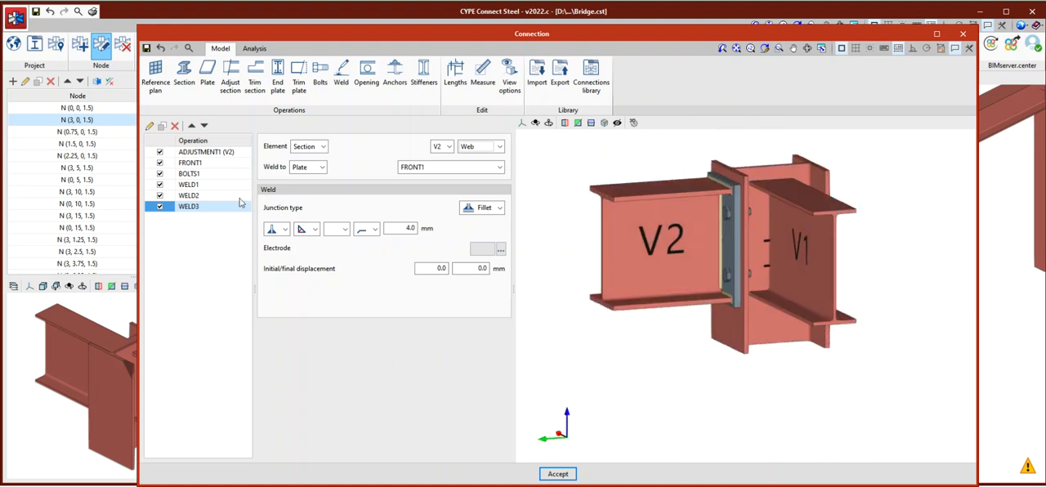
left_click(188, 163)
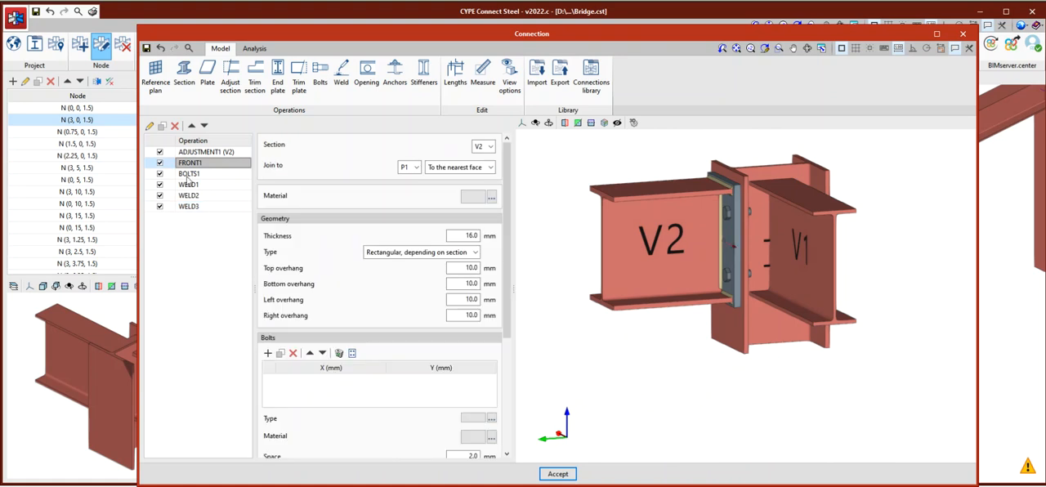
scroll(690, 225, "down", 1)
scroll(727, 235, "up", 1)
scroll(727, 236, "down", 1)
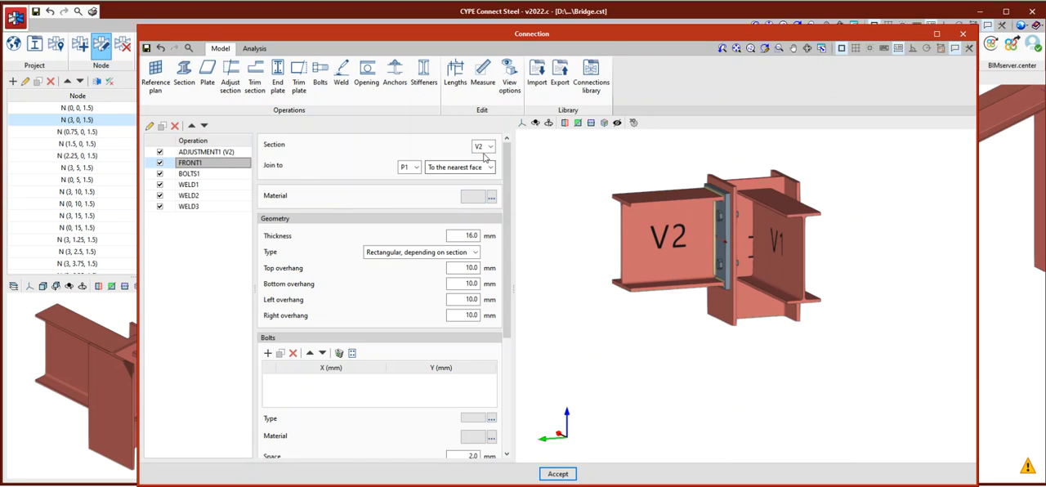
left_click(162, 126)
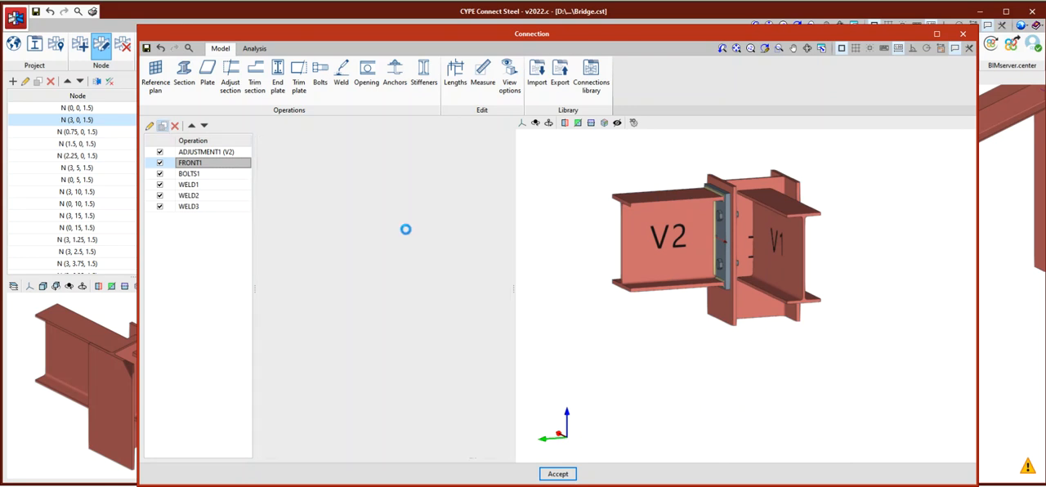
left_click(489, 146)
left_click(483, 168)
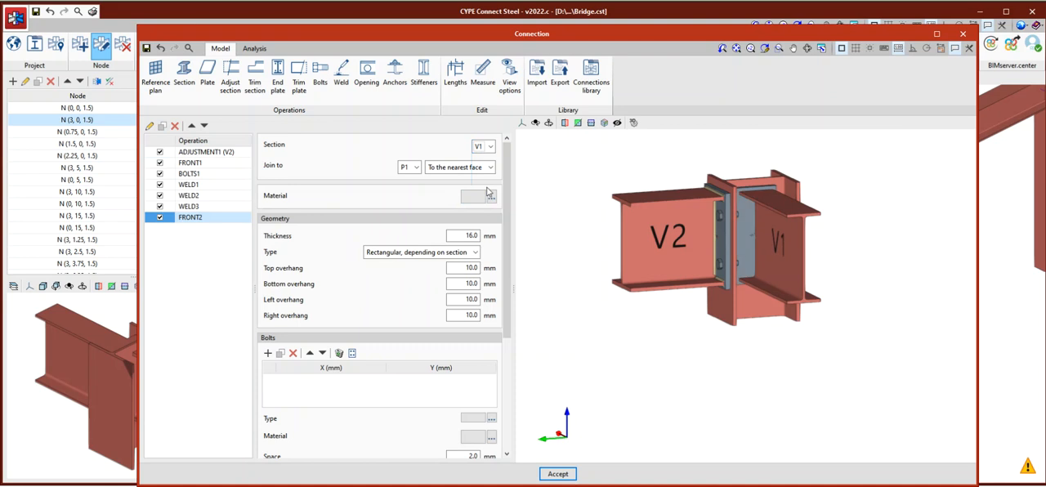
middle_click_drag(753, 230, 719, 208)
scroll(784, 219, "up", 5)
scroll(785, 188, "down", 4)
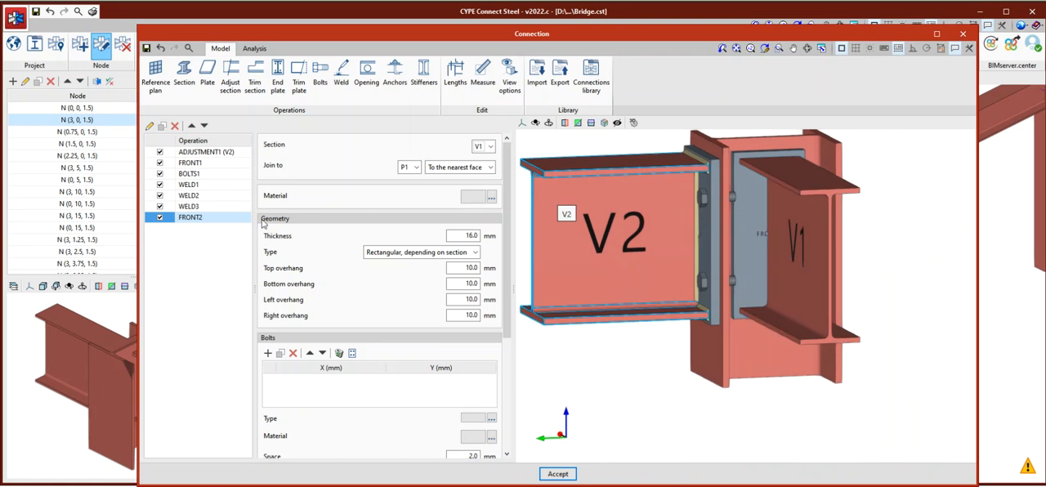
Duplicate the bolt group BOLTS1, assign the copy to plate FRONT2 and the web of P1, and check the bolts in the model.
left_click(199, 192)
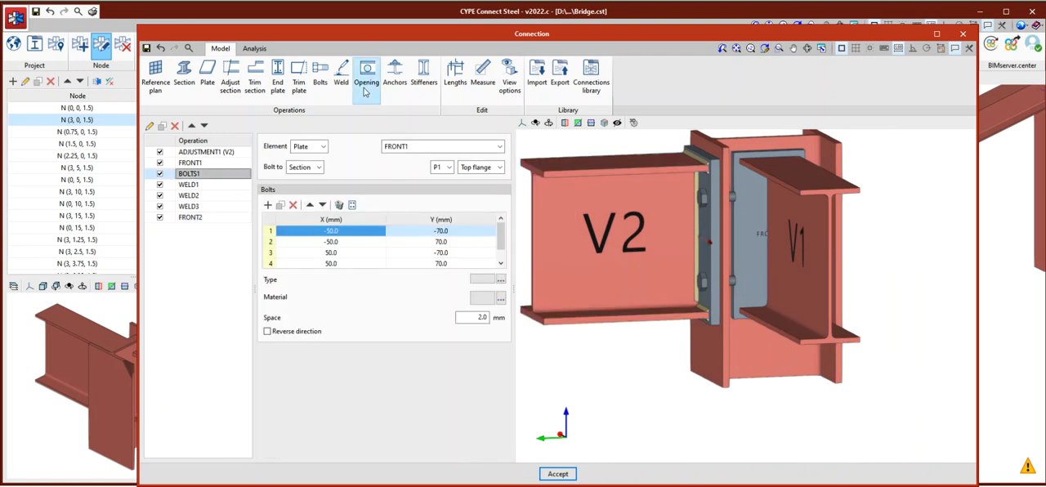
left_click(163, 126)
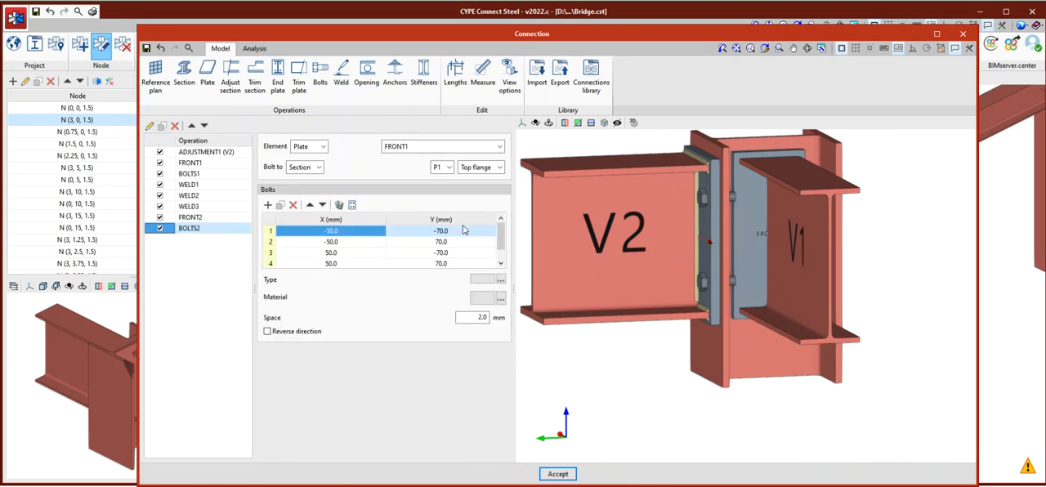
left_click(498, 146)
left_click(425, 168)
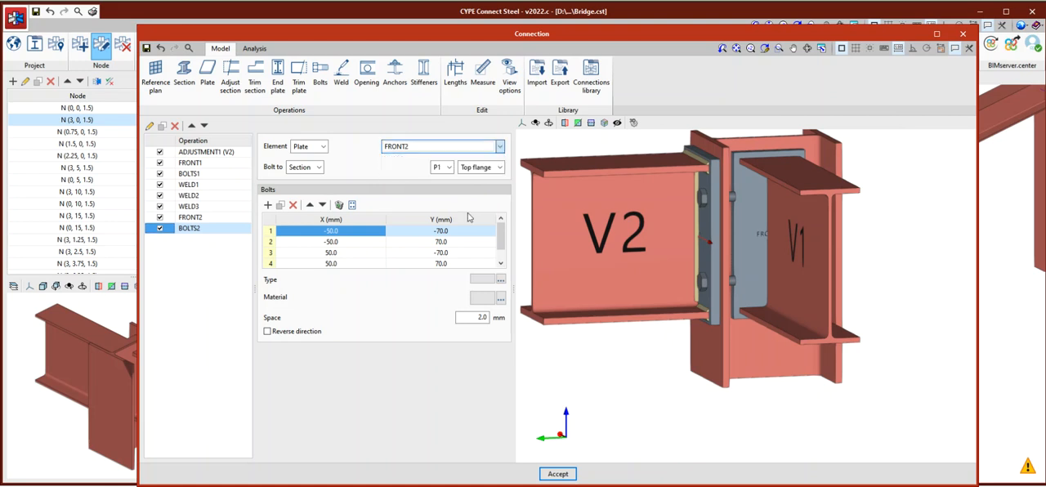
left_click(499, 167)
left_click(473, 199)
scroll(772, 215, "up", 5)
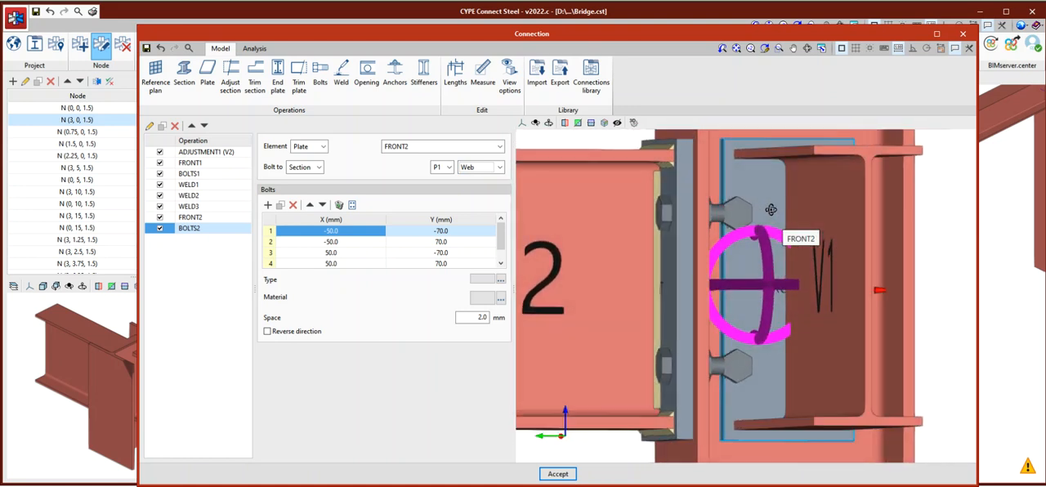
scroll(772, 205, "up", 5)
scroll(748, 200, "down", 3)
Set the X coordinate of bolts 1 and 2 in the duplicated bolt group to -30 mm.
left_click(330, 231)
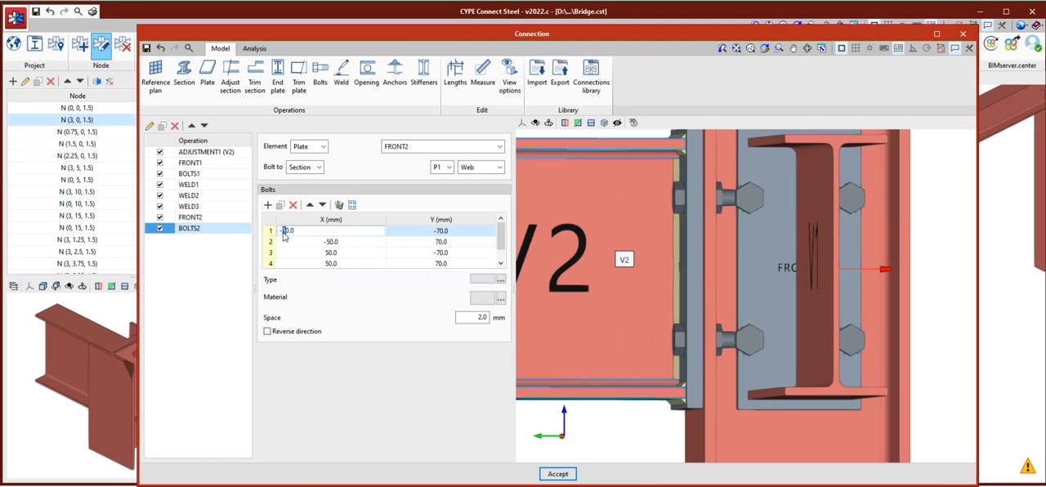
left_click(419, 235)
left_click(328, 243)
left_click(329, 244)
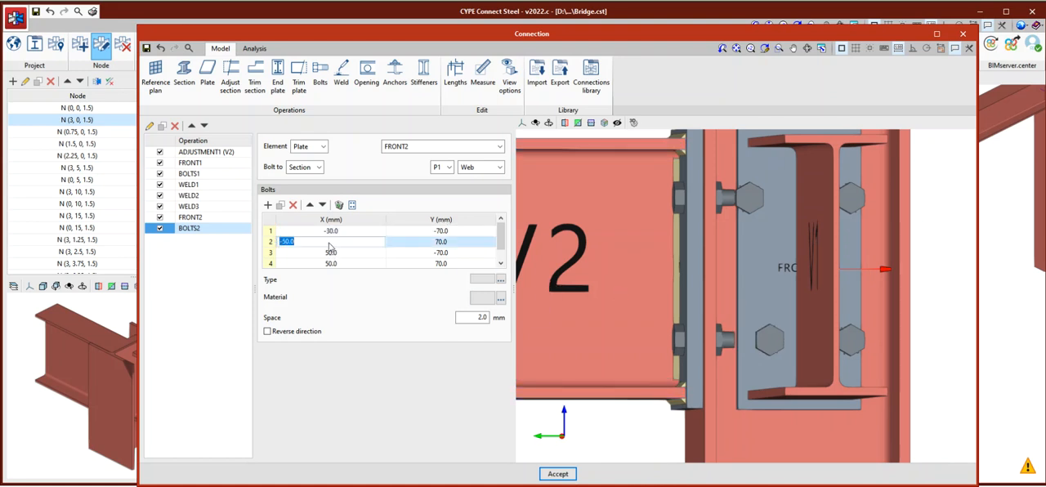
type("-30")
Set the X coordinate of bolts 3 and 4 to 30 mm and check the bolt positions on FRONT2.
left_click(342, 256)
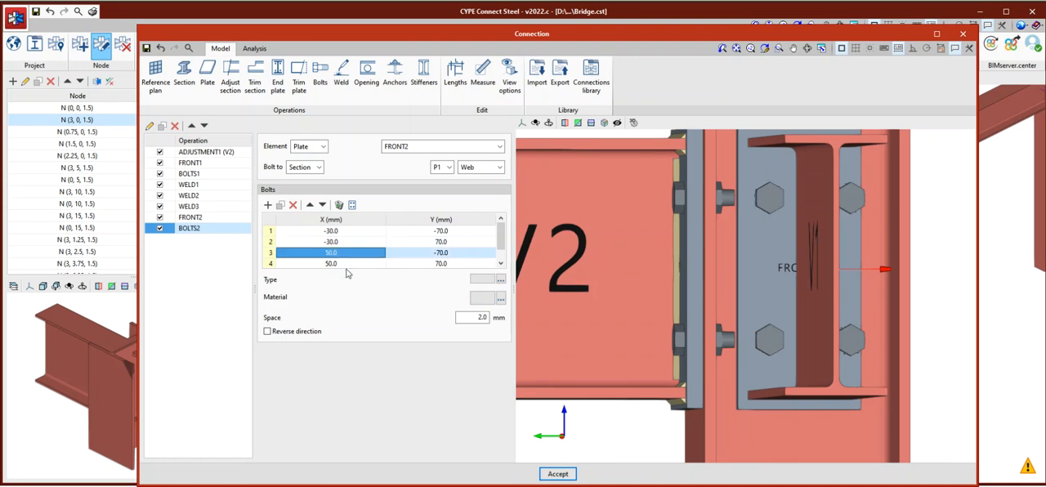
type("30")
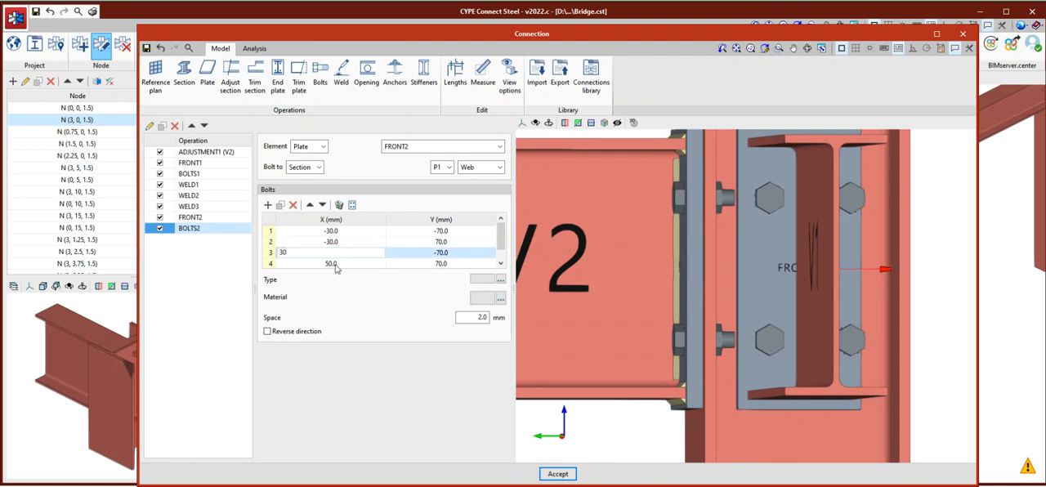
left_click(367, 267)
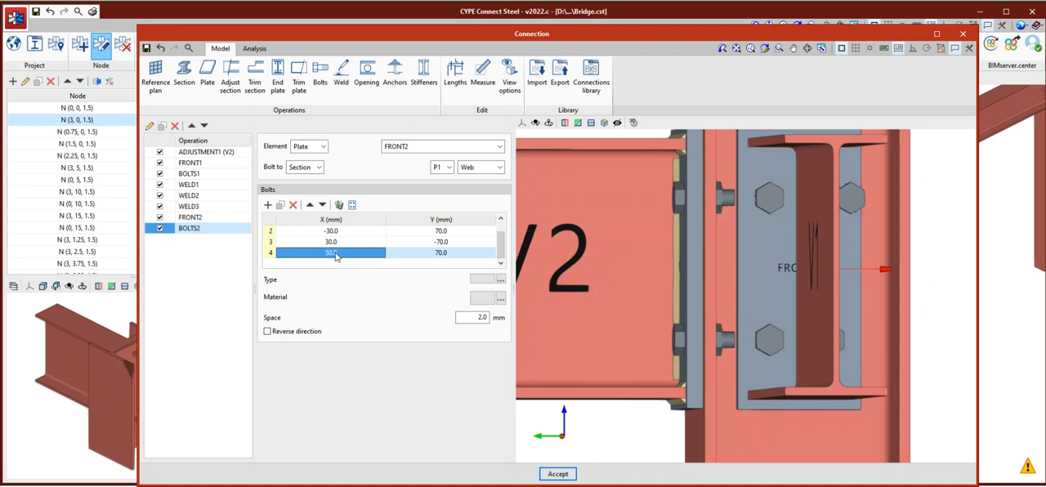
left_click(334, 256)
type("30")
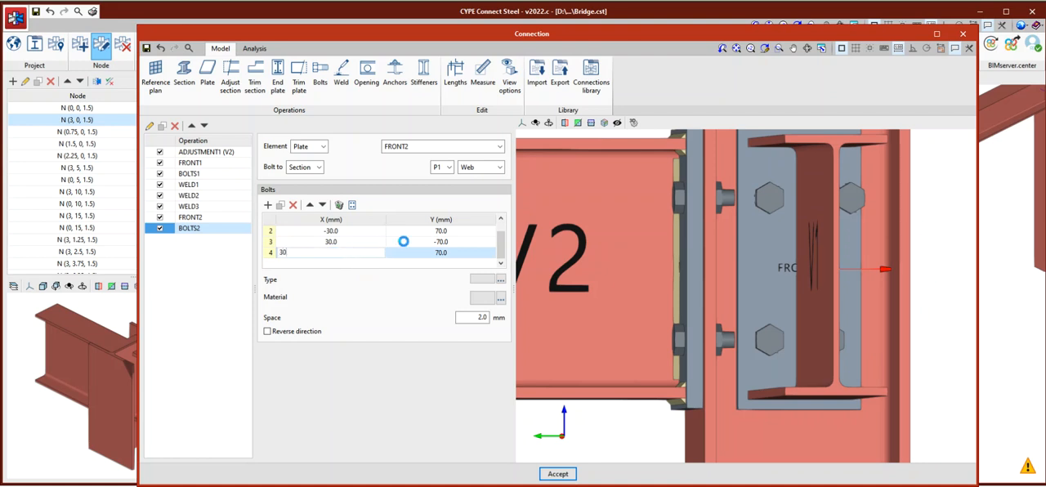
scroll(772, 271, "down", 2)
middle_click_drag(787, 277, 719, 284, "shift")
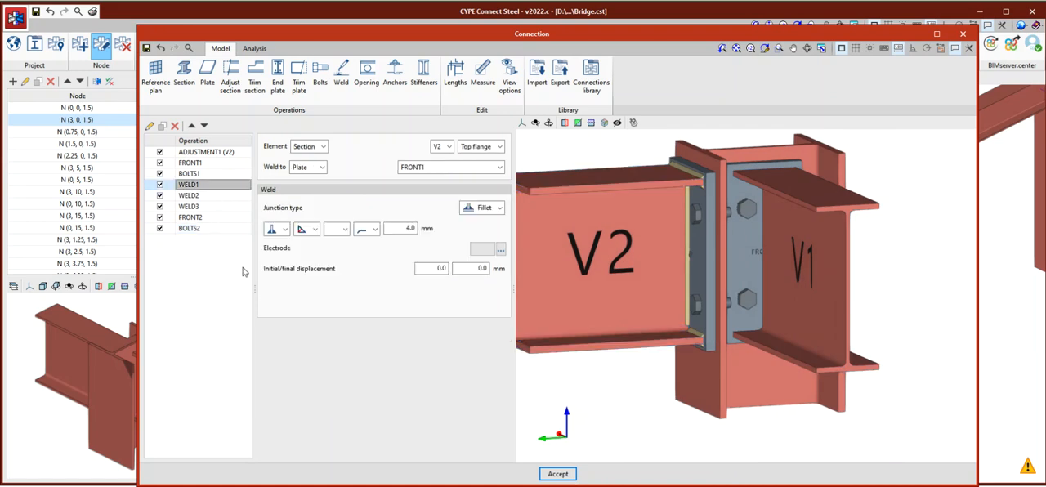
Duplicate WELD1, assign the copy to the top flange of V1 and plate FRONT2, and check the weld in the model.
left_click(162, 126)
left_click(447, 147)
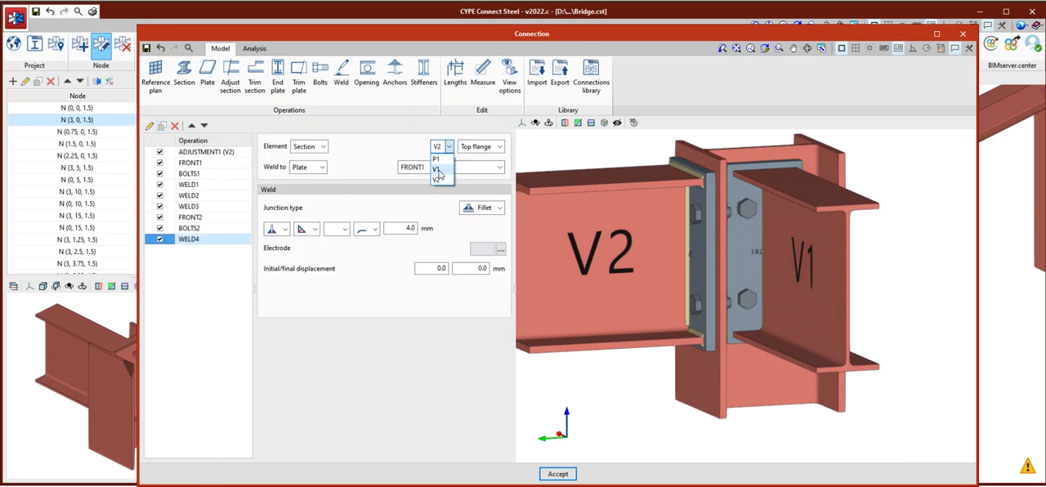
left_click(437, 170)
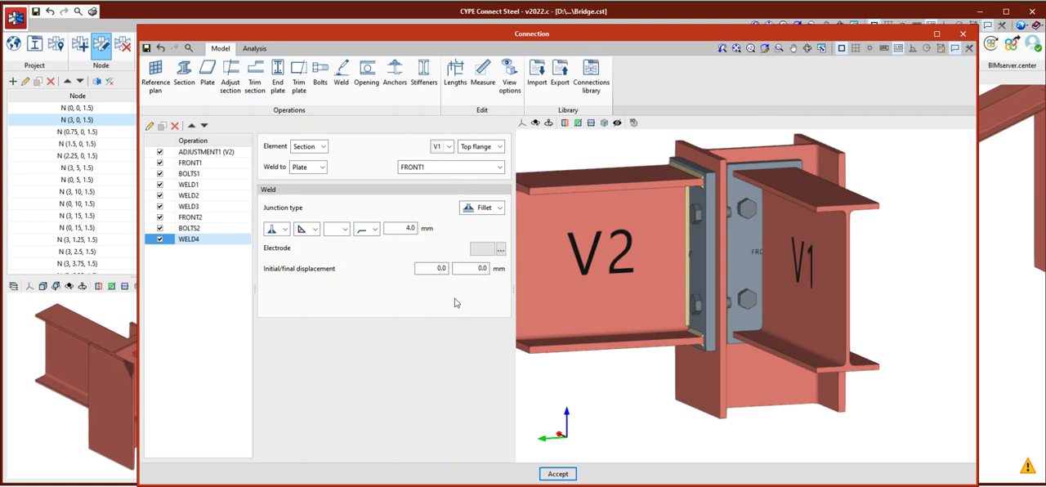
left_click(499, 168)
left_click(443, 190)
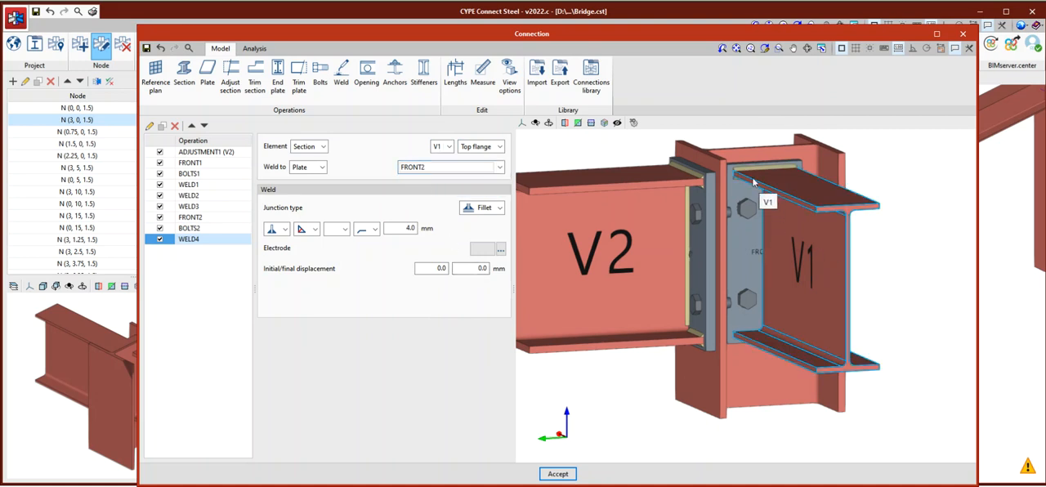
scroll(752, 180, "up", 5)
scroll(749, 176, "down", 3)
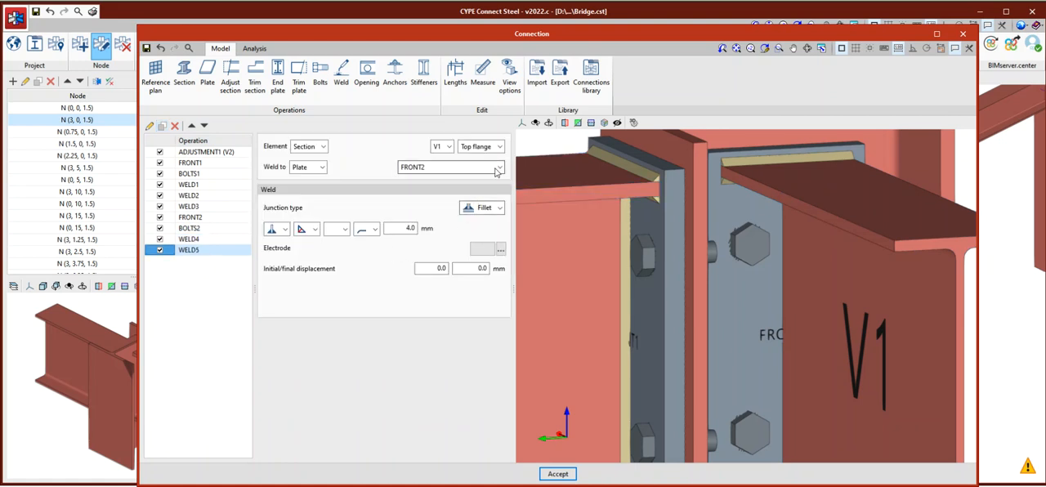
Assign the duplicate of the V1 top flange weld to the bottom flange of V1 and check it in the model.
left_click(499, 146)
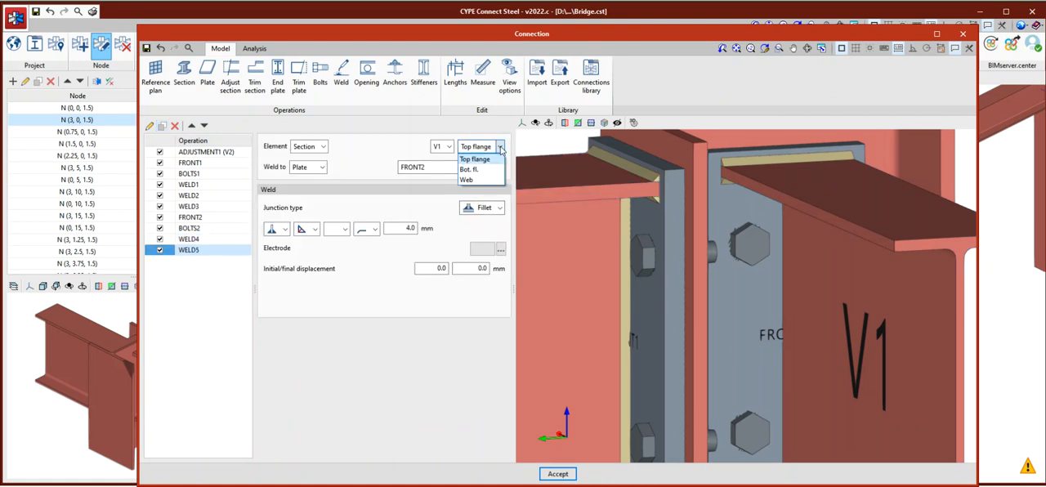
left_click(469, 169)
scroll(823, 301, "down", 5)
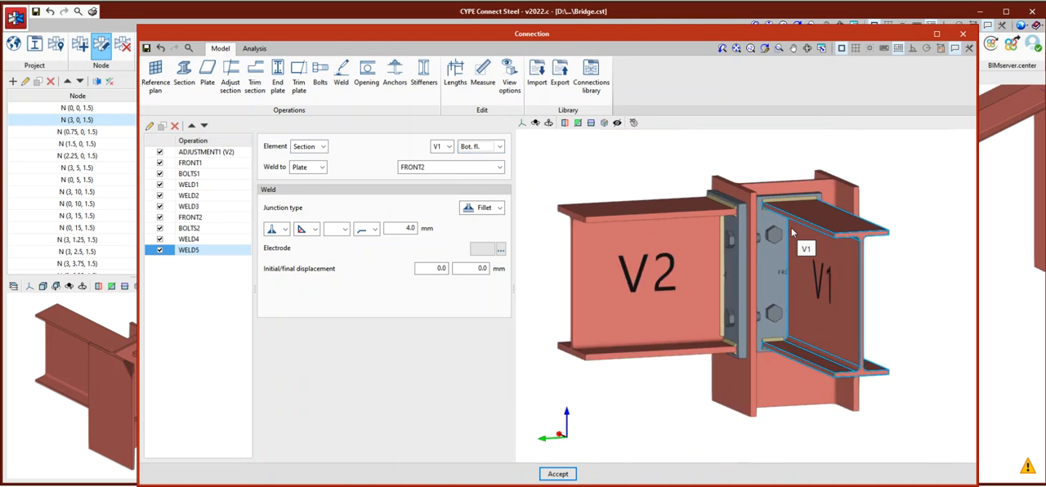
scroll(770, 321, "up", 5)
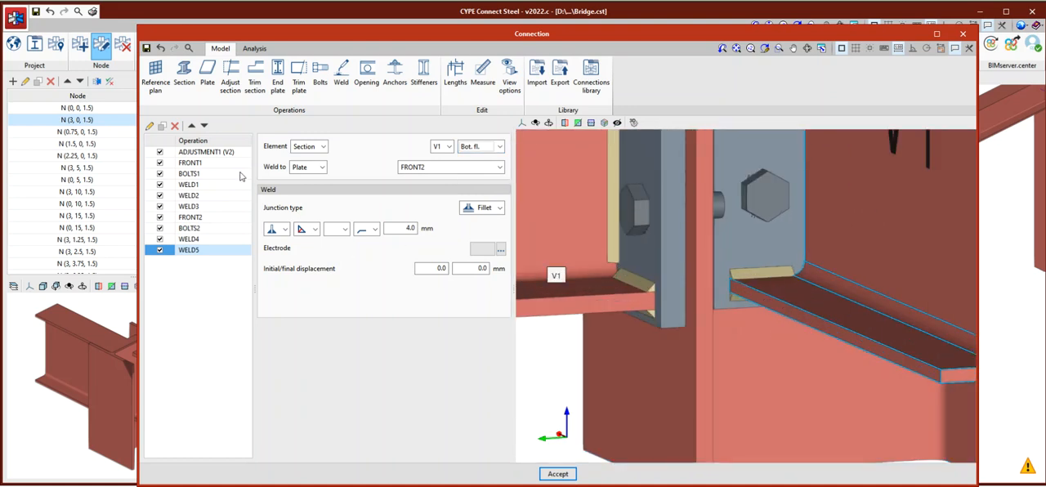
Duplicate the weld for the web of V1, inspect the finished joint, and accept the connection.
left_click(162, 127)
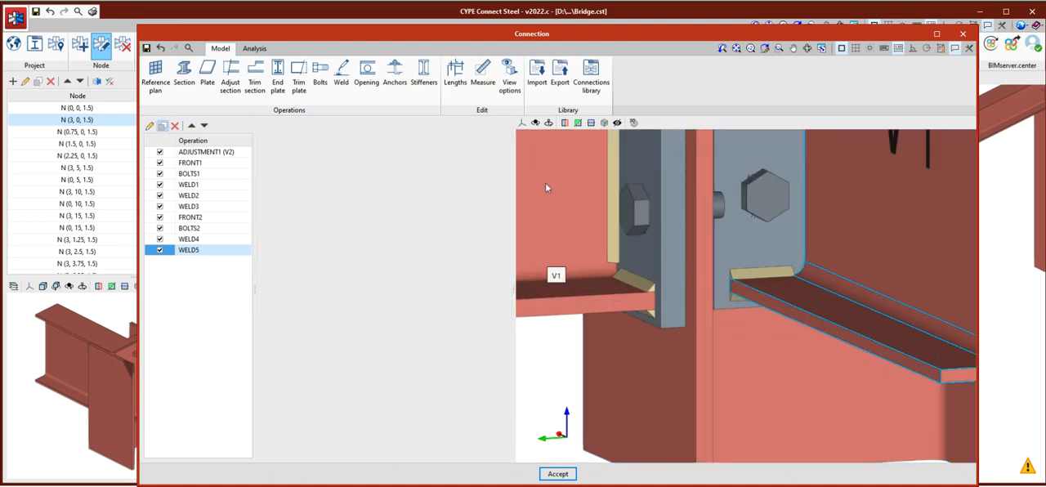
left_click(494, 147)
left_click(475, 186)
scroll(736, 303, "down", 5)
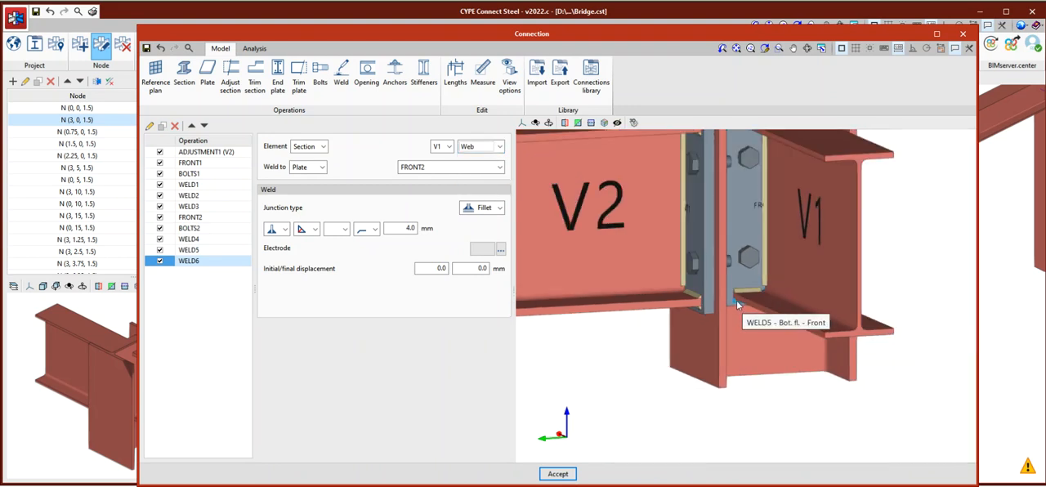
middle_click_drag(719, 262, 786, 257)
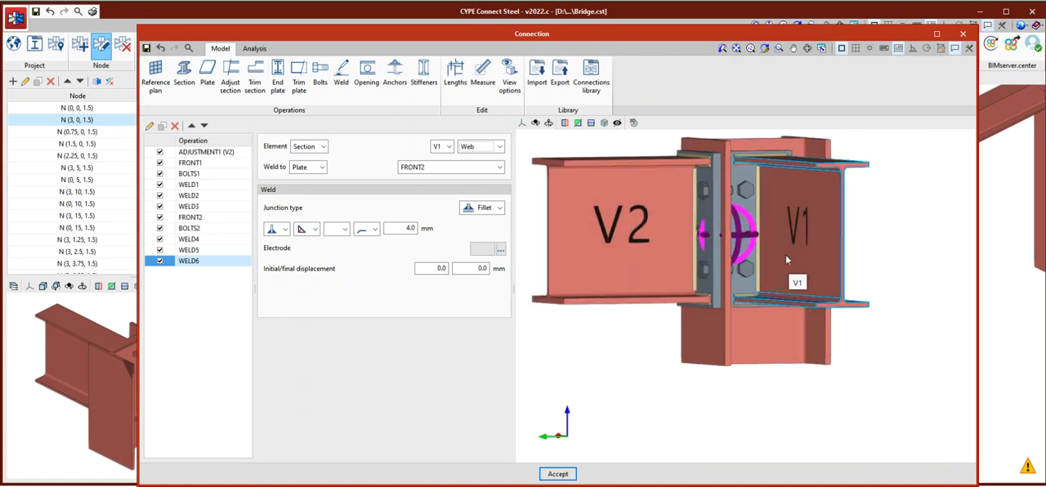
left_click(556, 473)
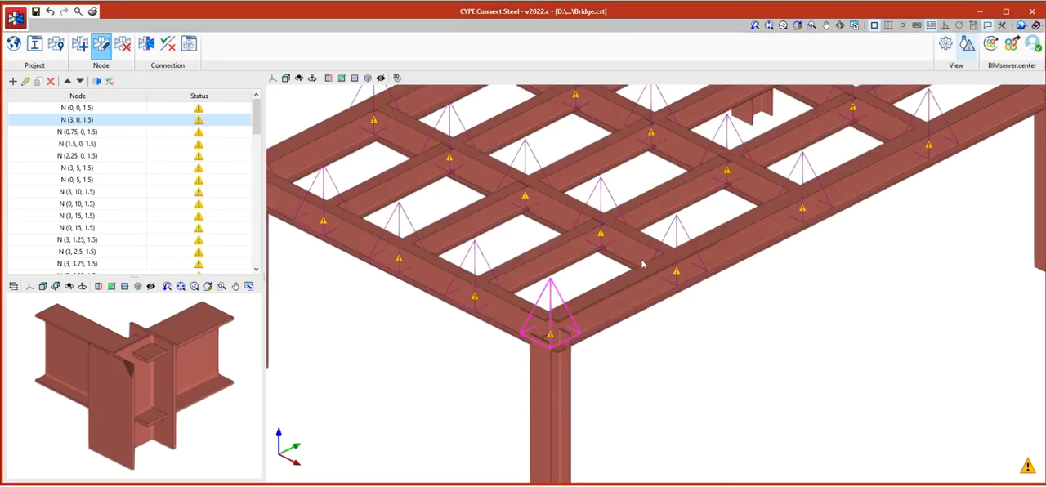
Change the section representation in the view options to Axis and inspect the corner connection in the bridge model.
scroll(558, 363, "up", 5)
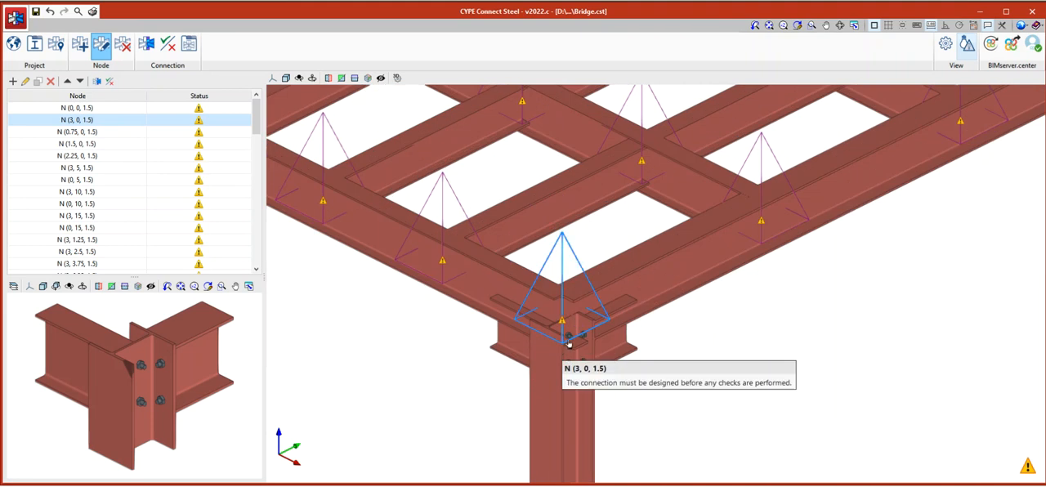
scroll(599, 329, "up", 3)
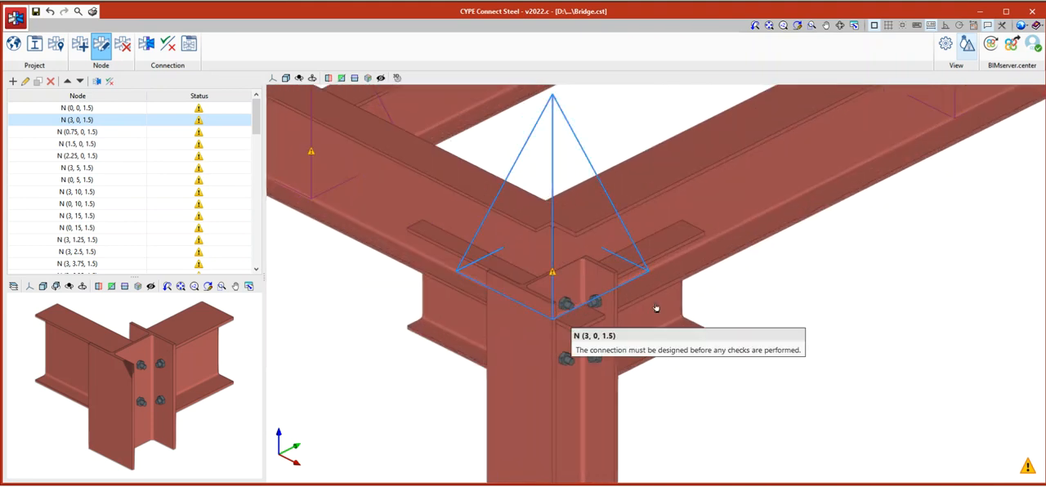
scroll(593, 320, "down", 1)
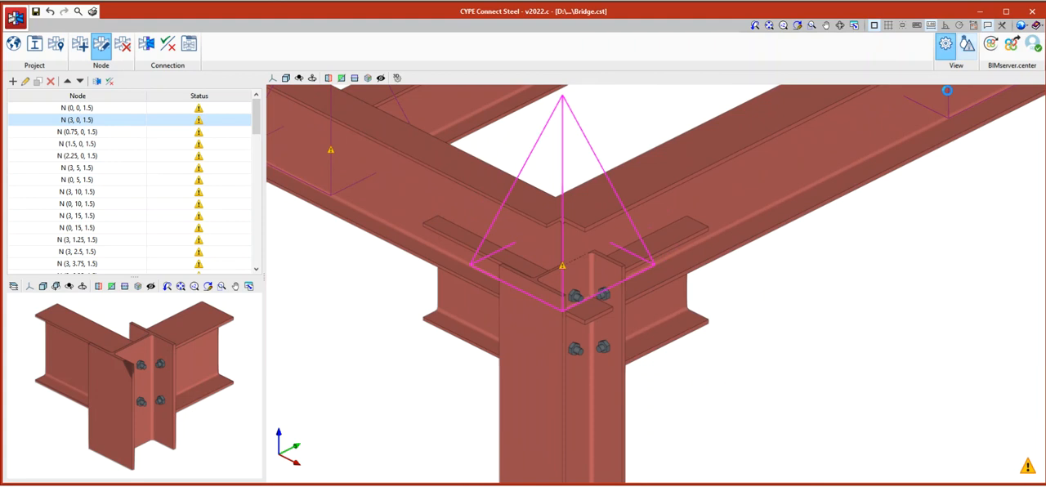
left_click(945, 43)
left_click(918, 143)
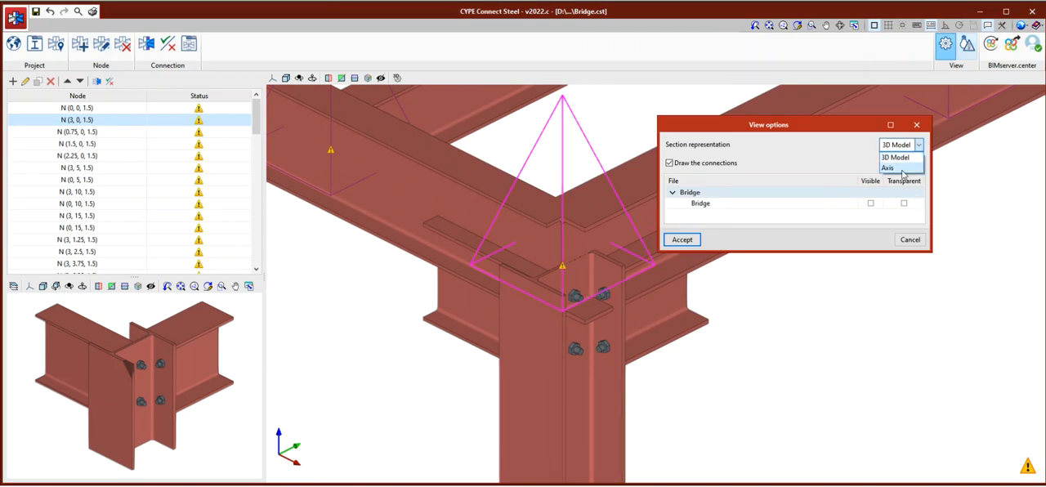
left_click(889, 168)
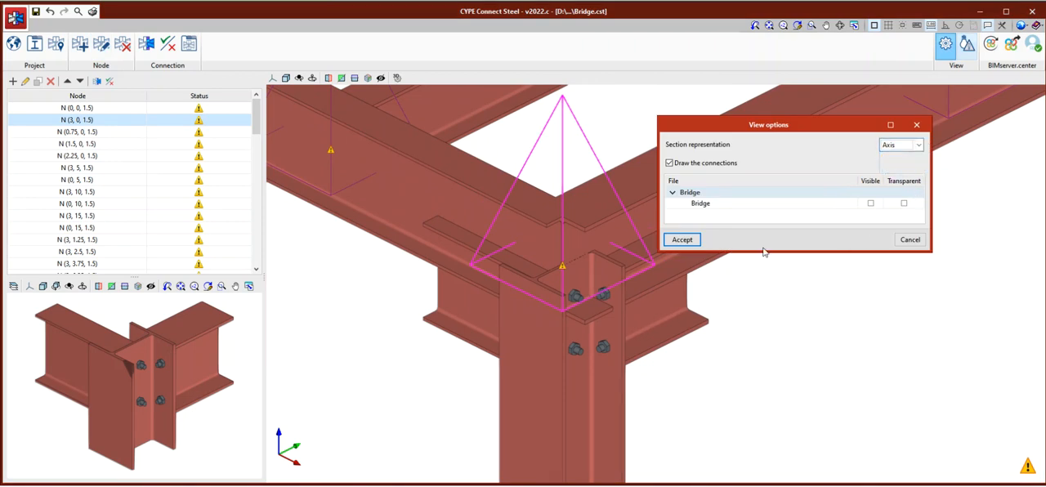
left_click(682, 239)
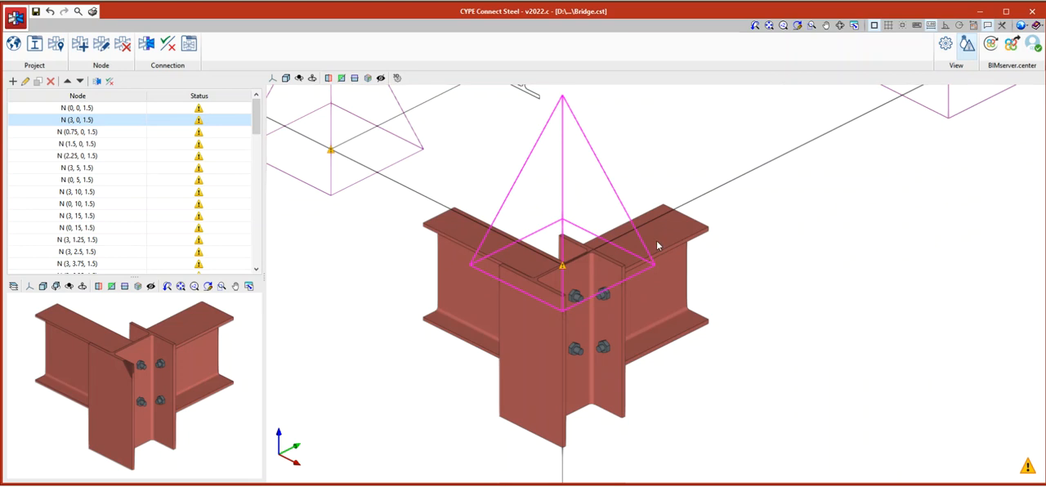
scroll(657, 245, "down", 3)
scroll(612, 301, "up", 3)
scroll(635, 264, "up", 1)
scroll(635, 266, "down", 1)
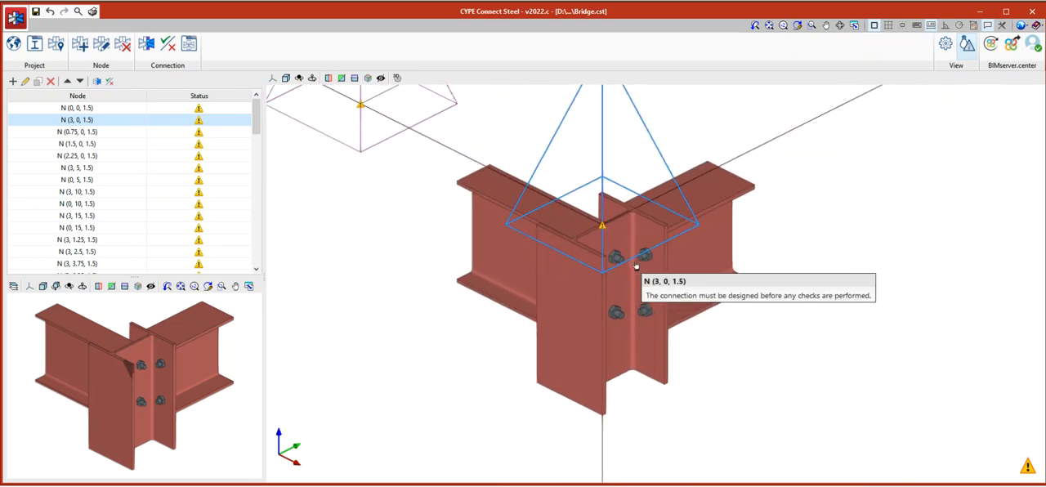
scroll(633, 267, "down", 4)
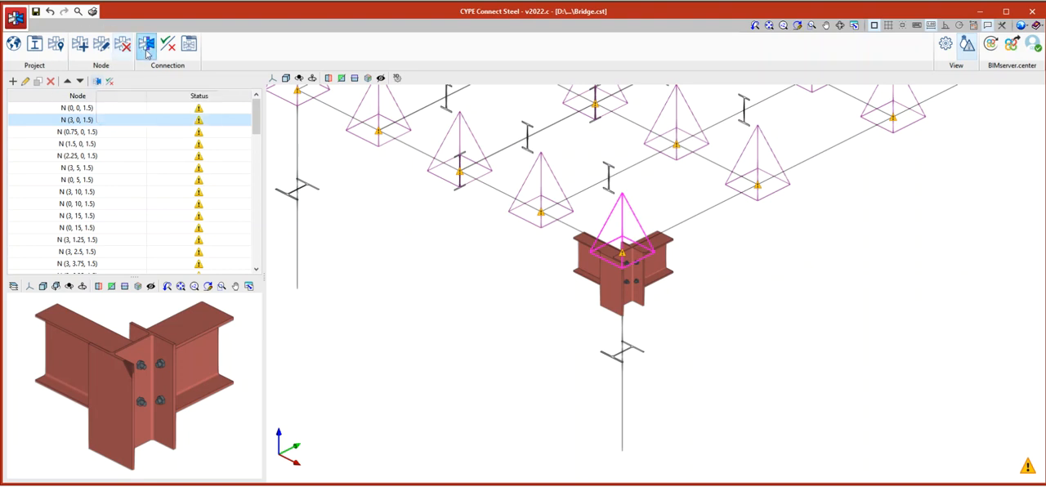
Reopen the connection of node N (3, 0, 1.5) and display its analysis loadcases.
left_click(97, 83)
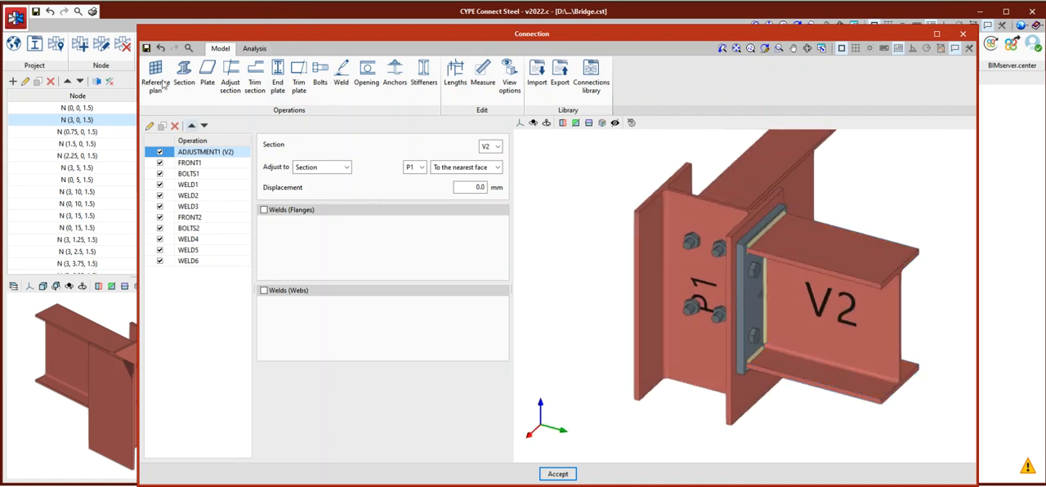
left_click(254, 49)
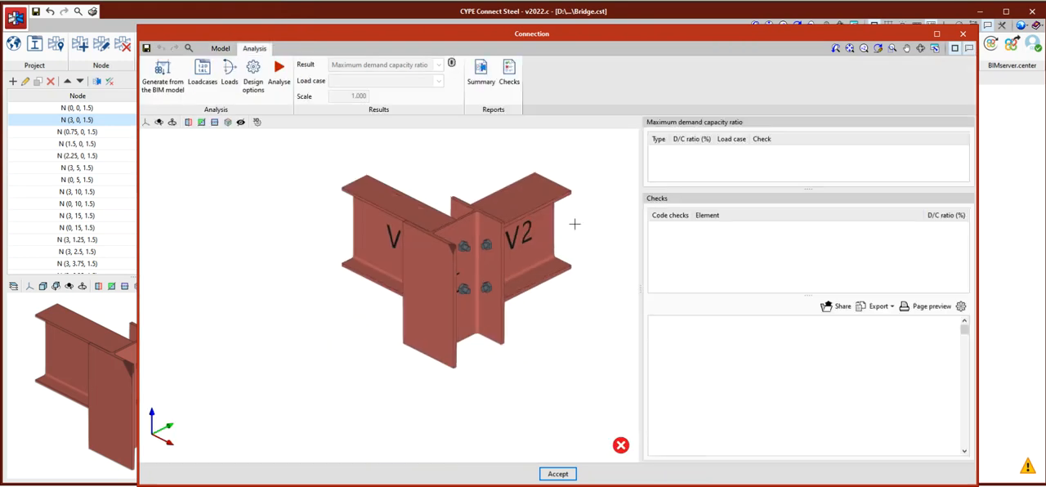
left_click(202, 77)
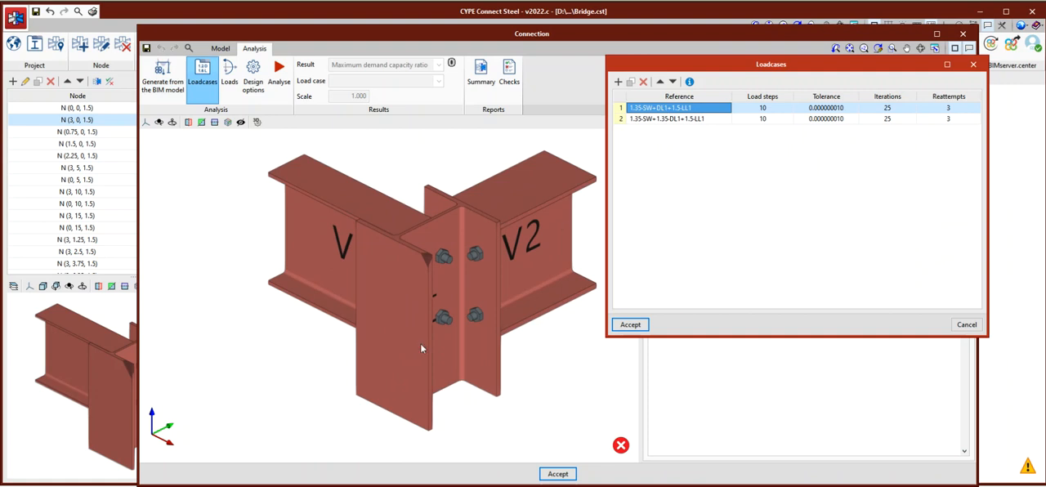
Switch to CYPE 3D, examine the bridge's structural model, and return to the connection's loadcases.
left_click(237, 473)
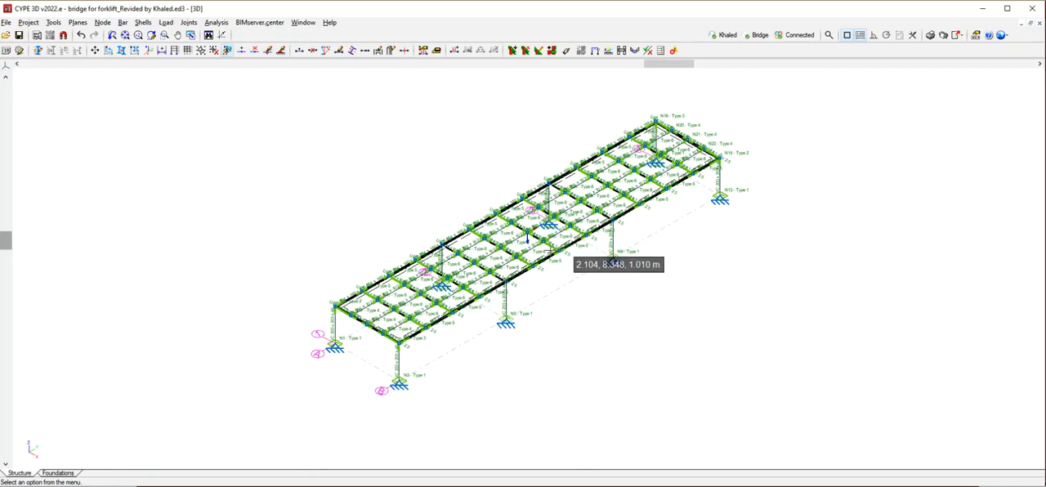
scroll(366, 354, "down", 2)
scroll(482, 291, "up", 2)
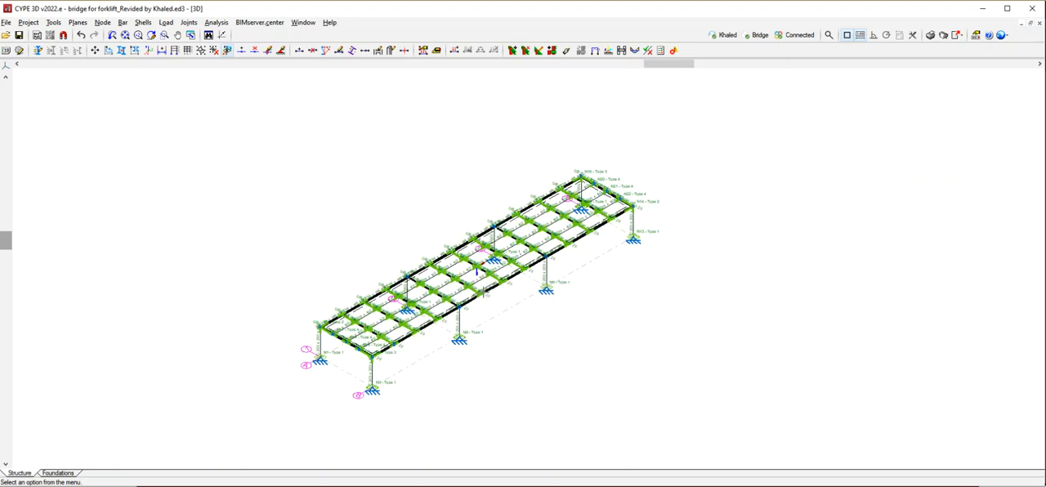
scroll(482, 291, "up", 1)
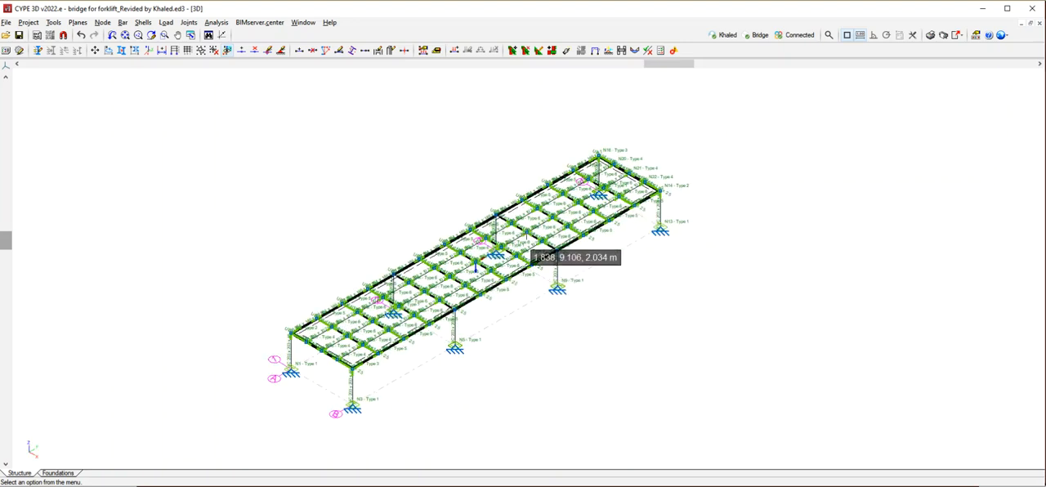
left_click(982, 17)
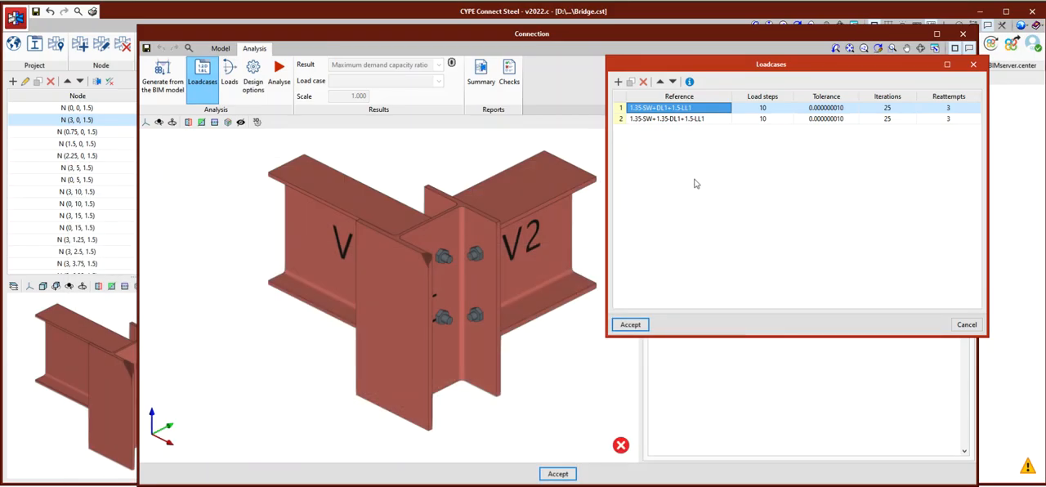
Accept the loadcases, review the loads on sections V1 and V2, and close the loads without changes.
left_click(631, 323)
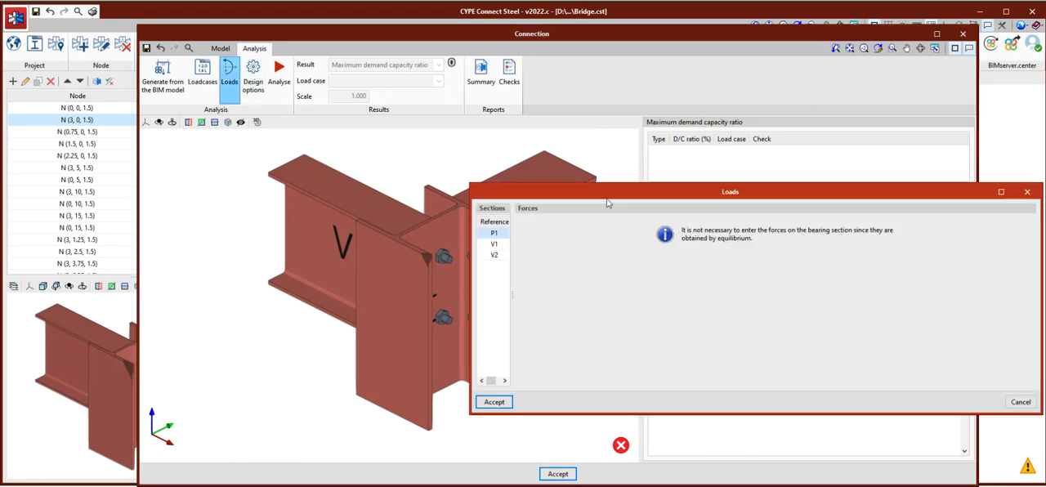
left_click_drag(608, 194, 732, 131)
left_click(457, 195)
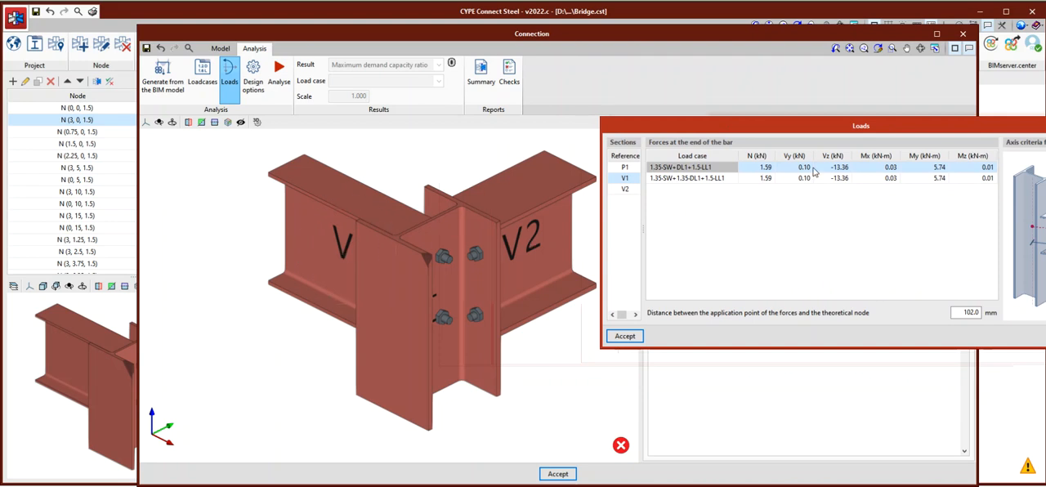
left_click(627, 190)
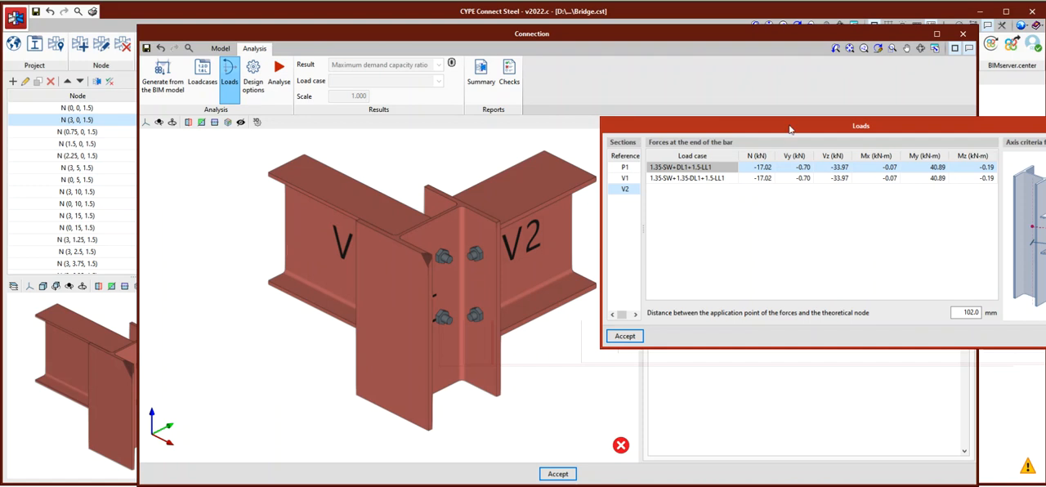
left_click_drag(804, 131, 524, 150)
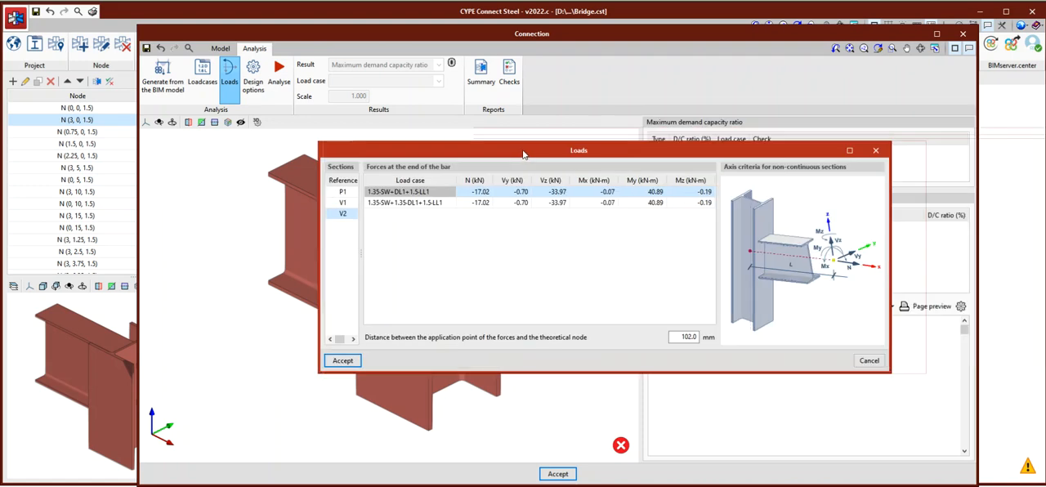
left_click(877, 154)
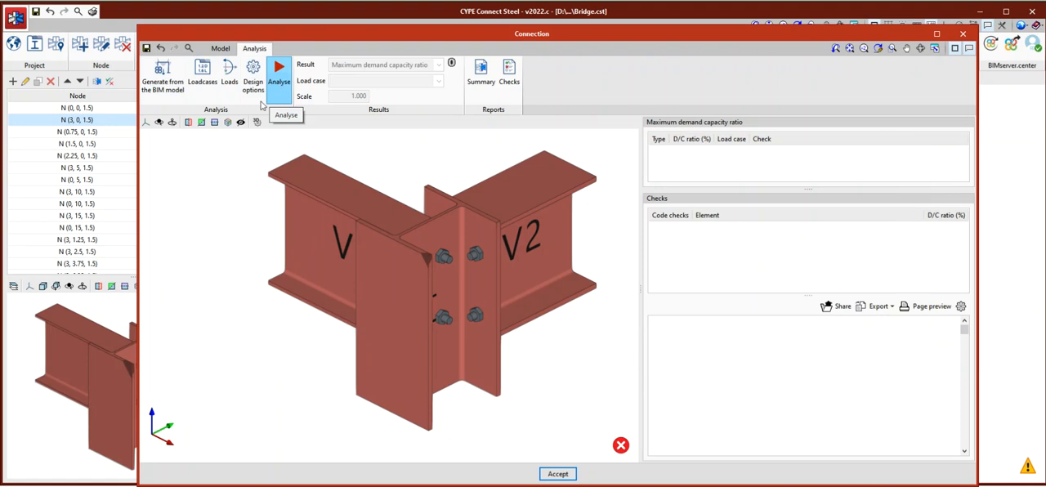
Accept the connection and change the project's design code to BS 5950-1:2000.
left_click(280, 81)
left_click(558, 480)
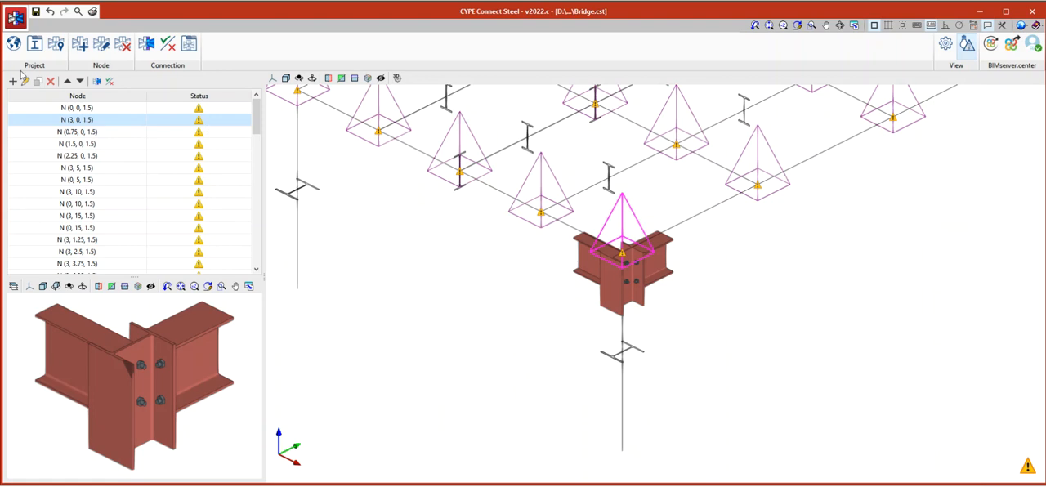
left_click(14, 46)
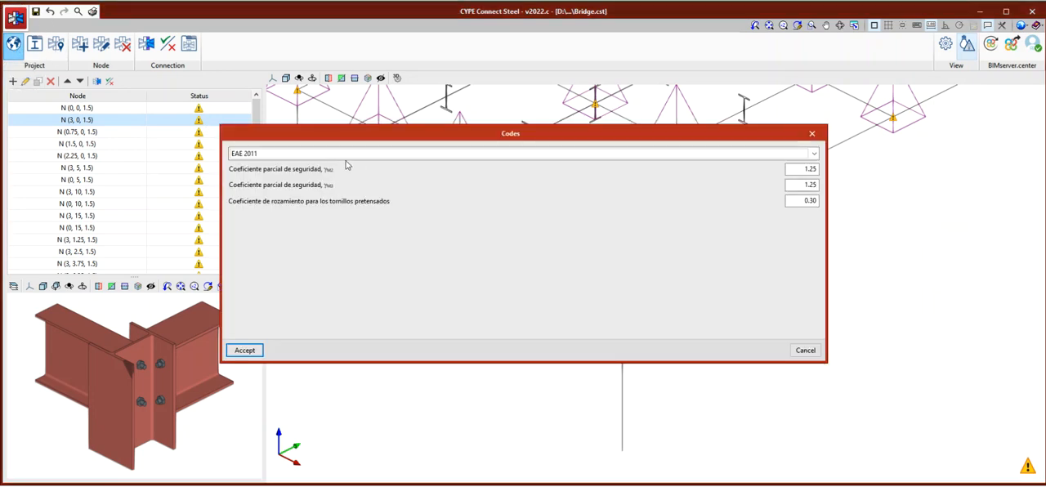
left_click(346, 156)
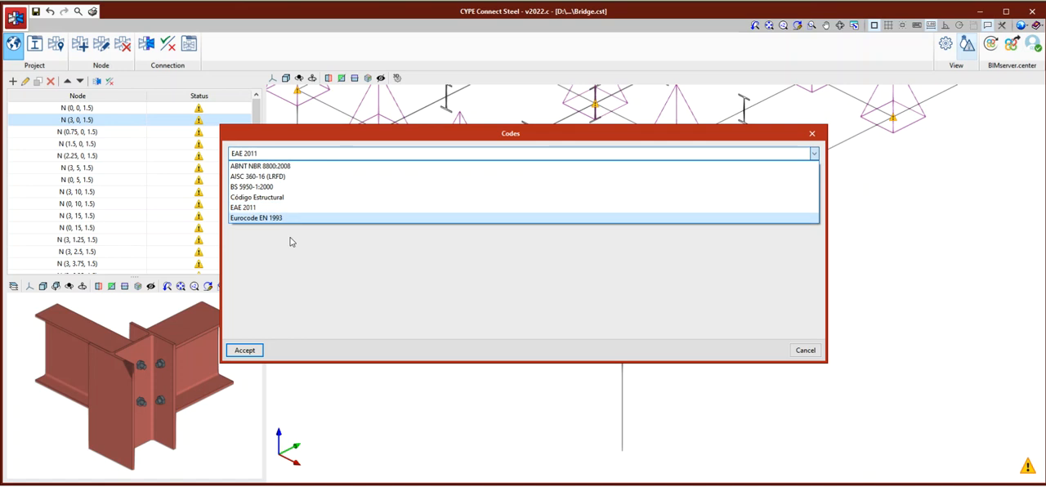
left_click(247, 187)
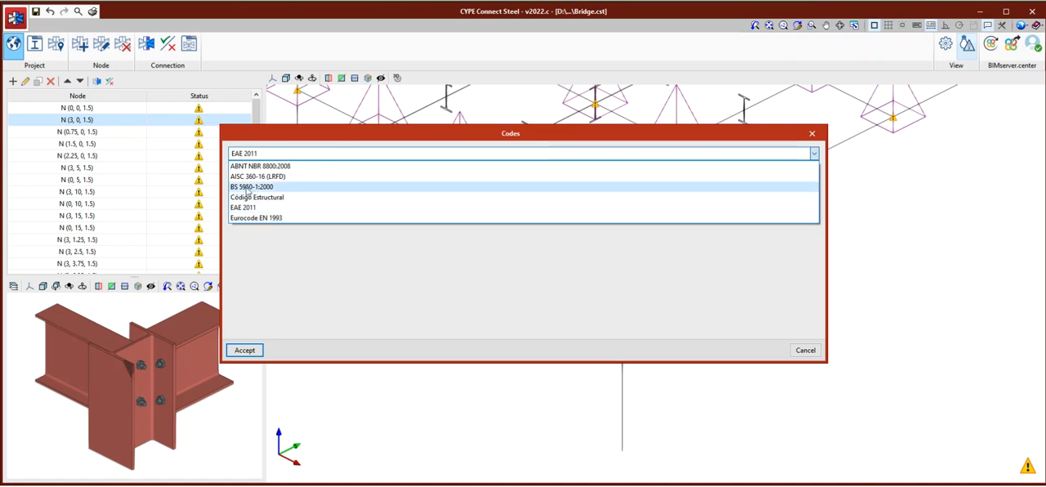
left_click(251, 189)
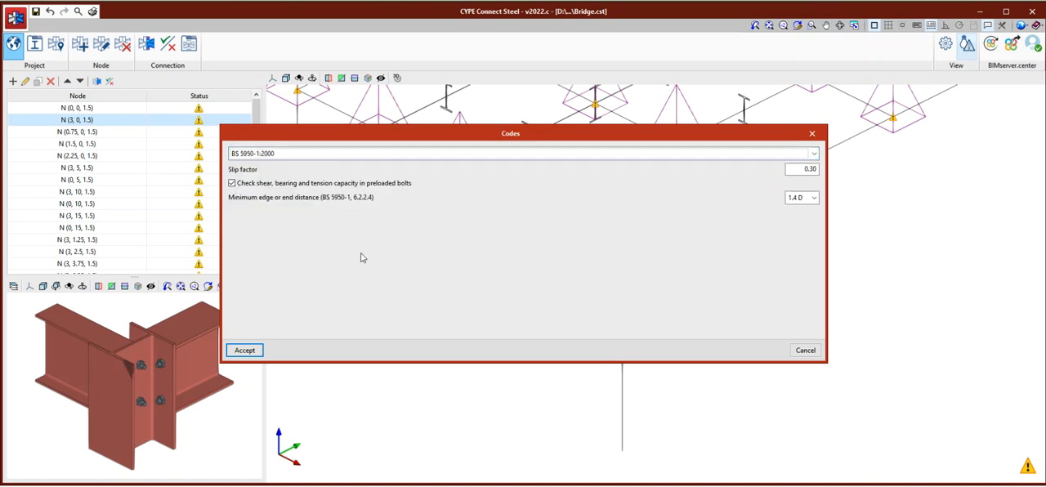
left_click(245, 351)
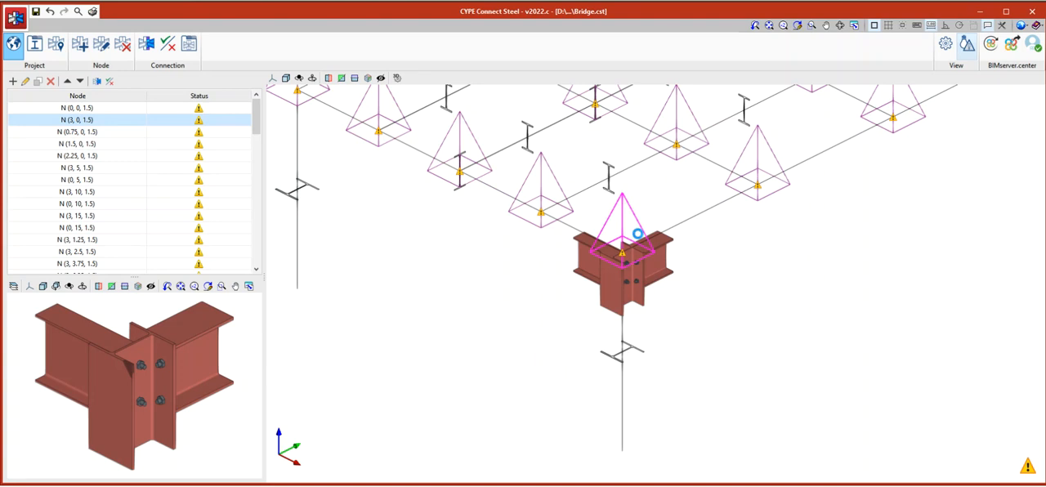
Reopen the connection of node N (3, 0, 1.5) for analysis and check its loadcases.
left_click(97, 81)
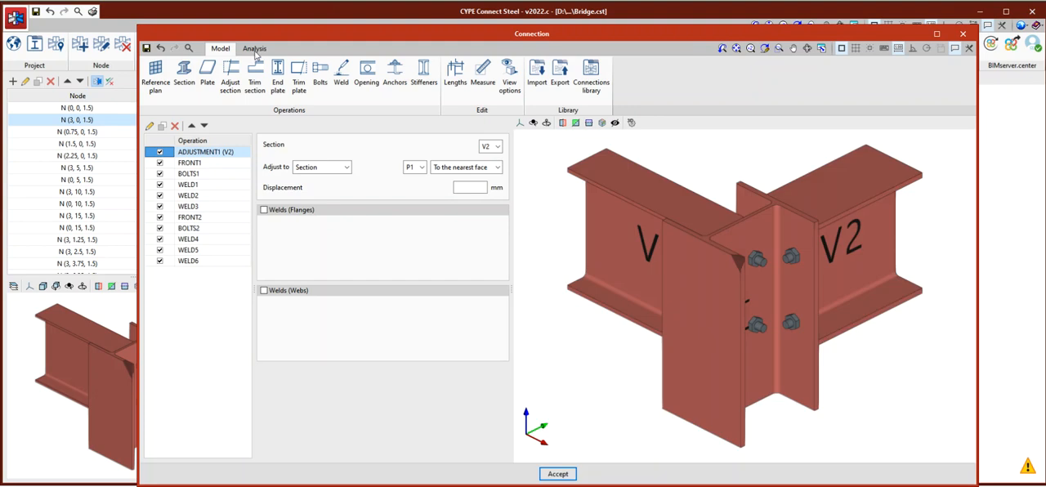
left_click(254, 49)
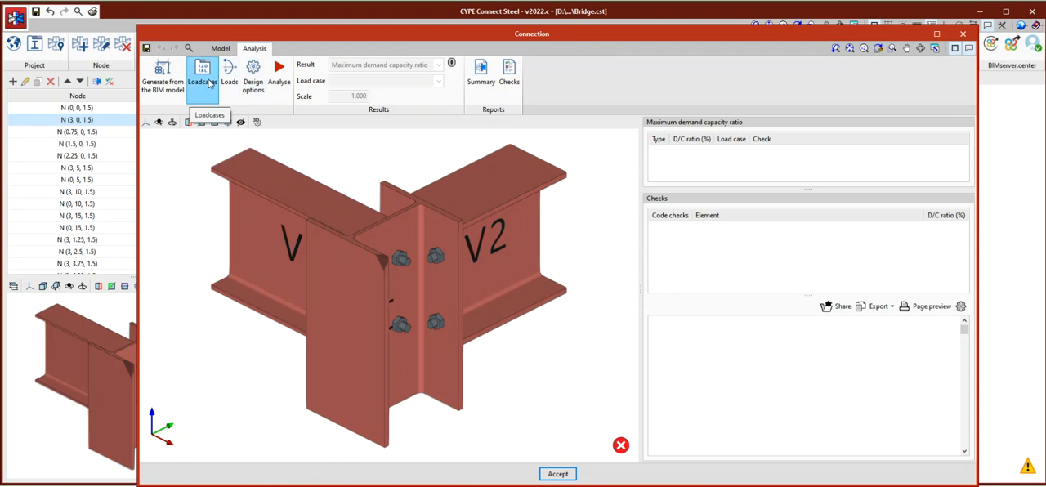
left_click(205, 78)
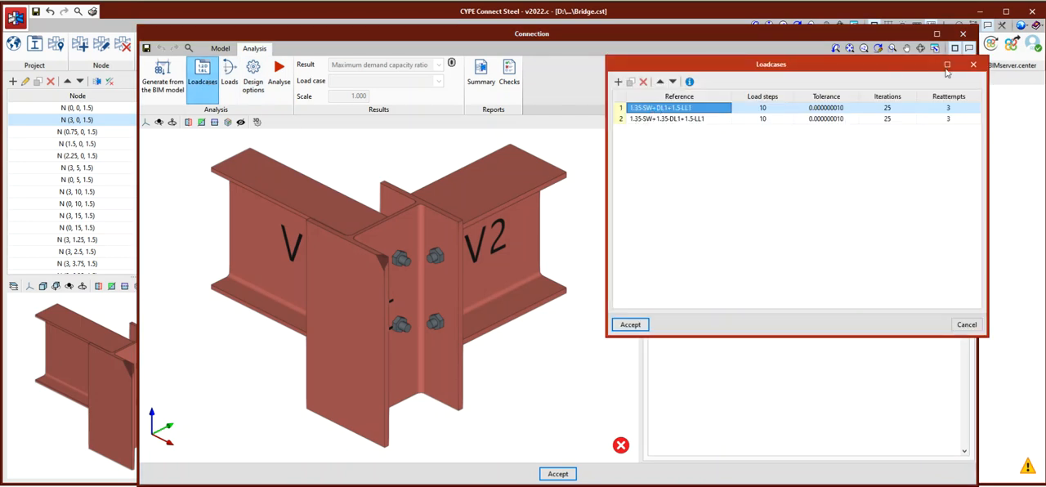
left_click(972, 65)
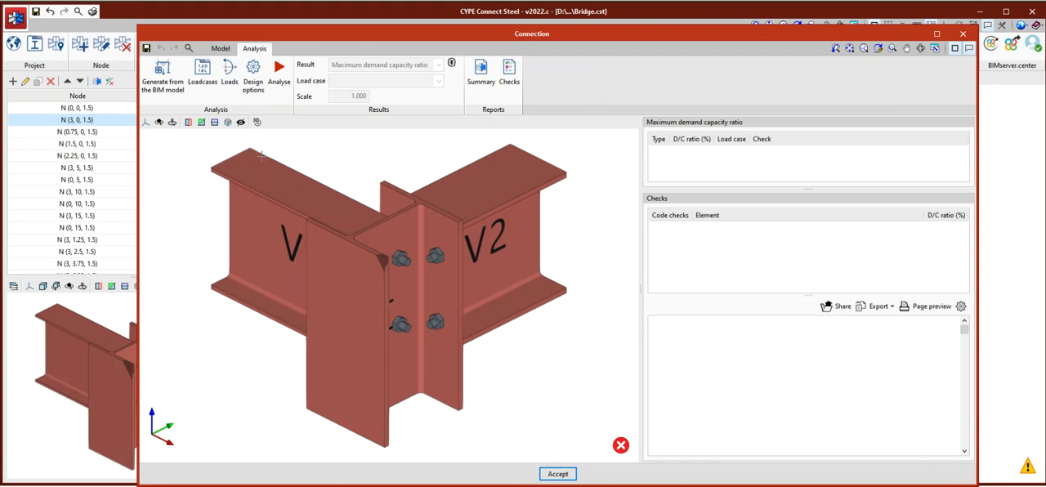
Examine both load combinations in the connection's loadcases and leave them without changes.
left_click(202, 78)
key("ctrl")
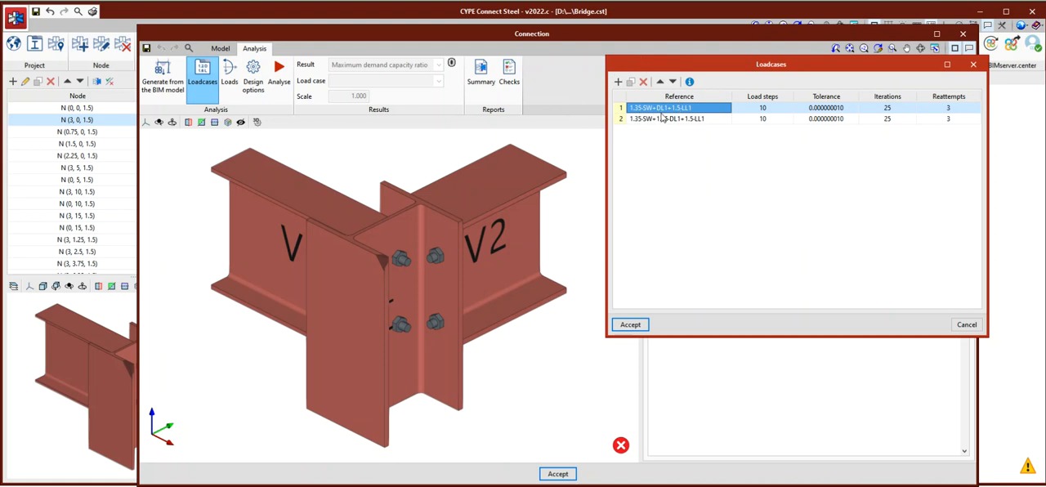
key("ctrl")
key("ctrl")
key("ctrl")
left_click(680, 121)
mouse_move(671, 121)
left_mouse_down()
mouse_move(701, 120)
mouse_move(675, 122)
left_mouse_up()
left_click(707, 167)
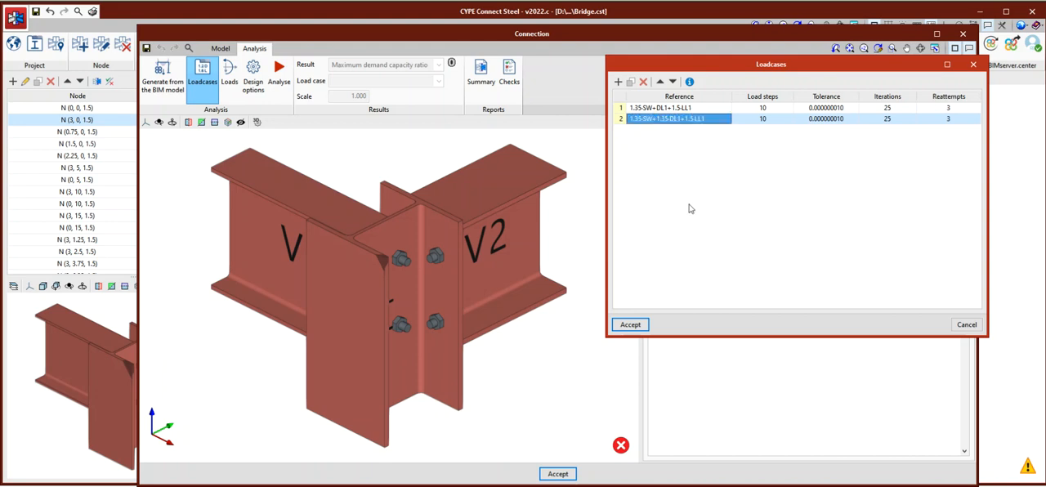
left_click(956, 326)
Analyse the connection and inspect the maximum demand capacity ratio of its sections, plates and bolts in the model.
left_click(280, 85)
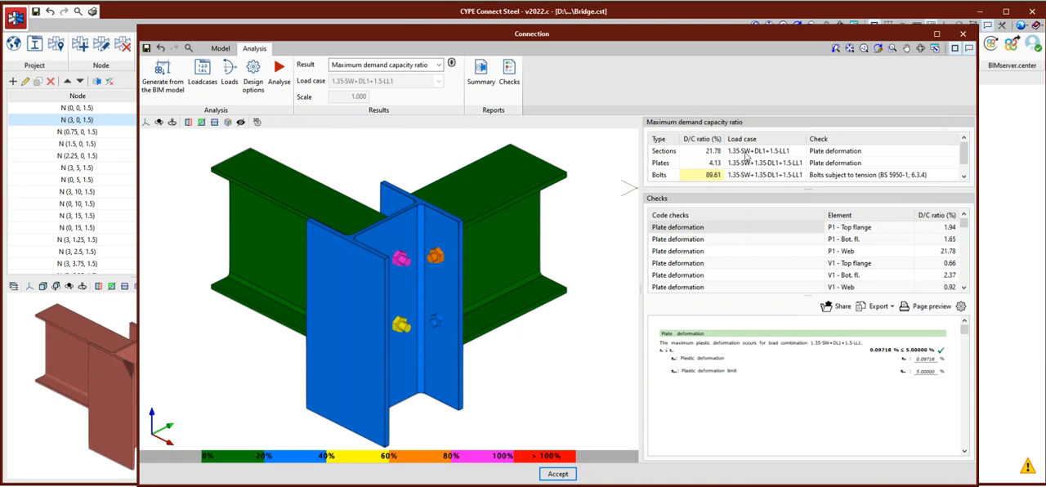
scroll(417, 235, "down", 4)
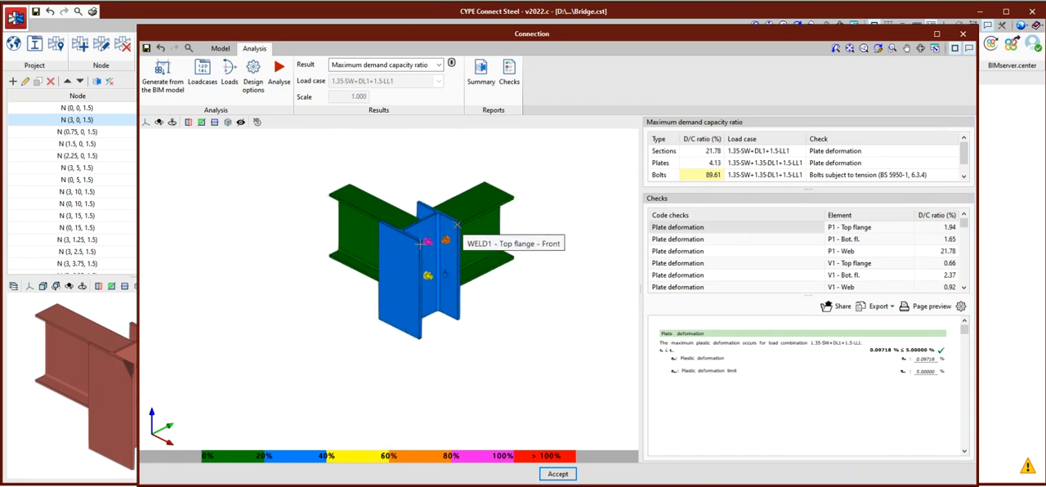
scroll(419, 231, "up", 2)
scroll(428, 236, "down", 2)
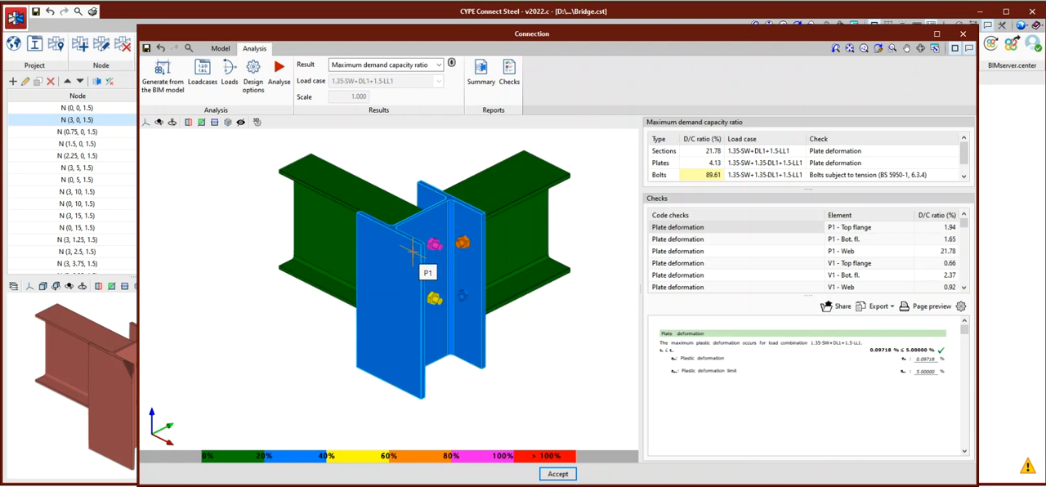
scroll(451, 236, "up", 2)
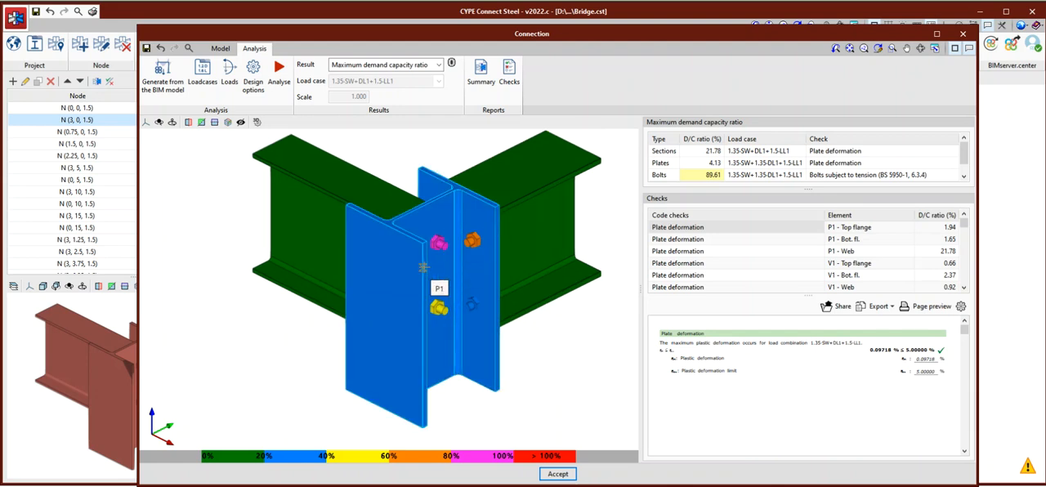
scroll(445, 273, "down", 1)
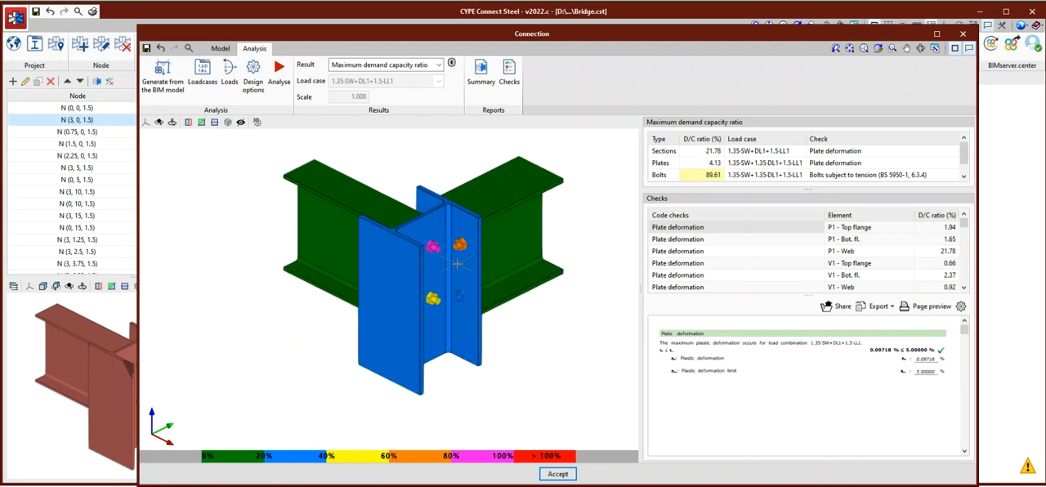
scroll(458, 270, "up", 2)
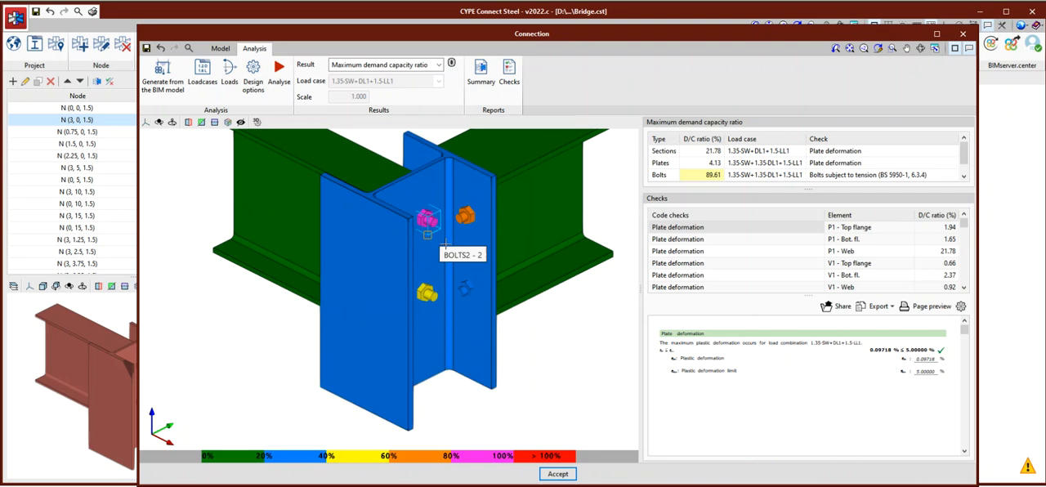
scroll(460, 264, "down", 2)
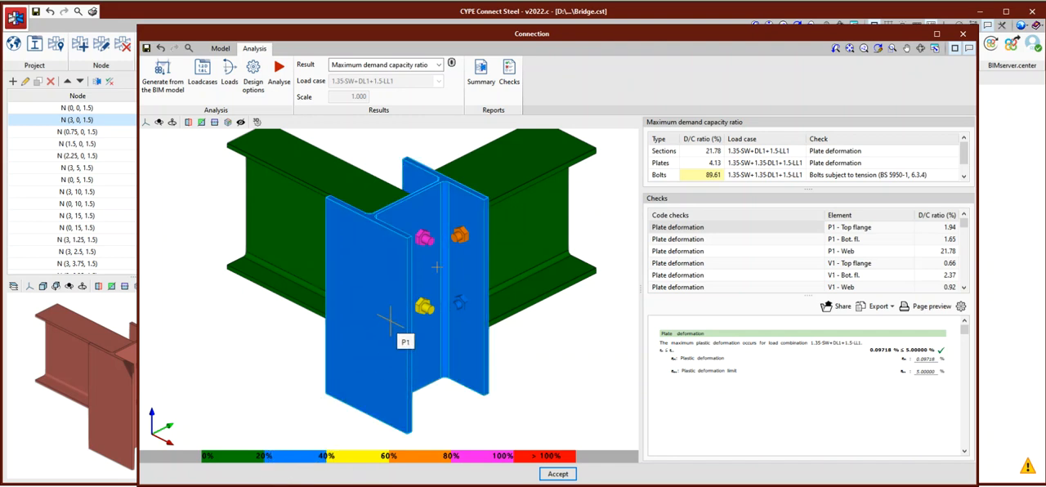
scroll(421, 241, "up", 2)
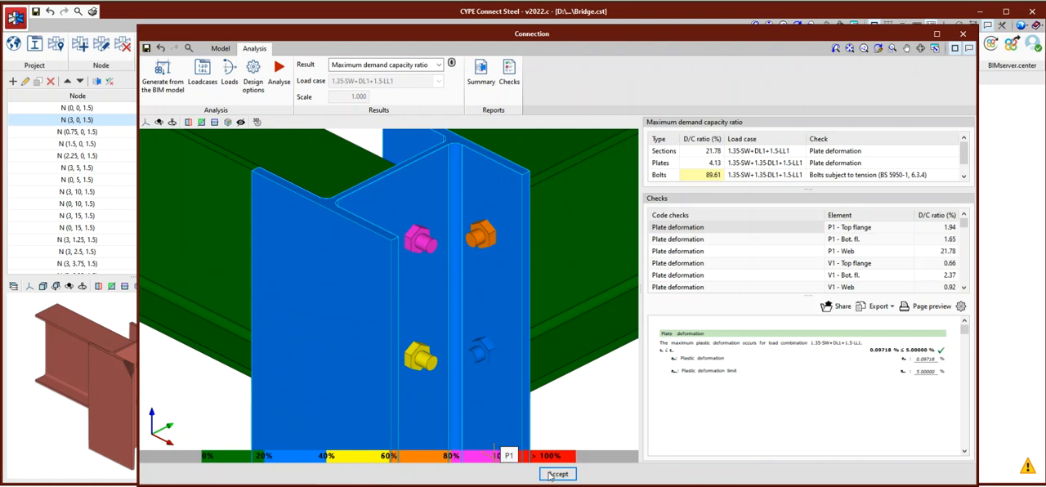
scroll(474, 444, "down", 5)
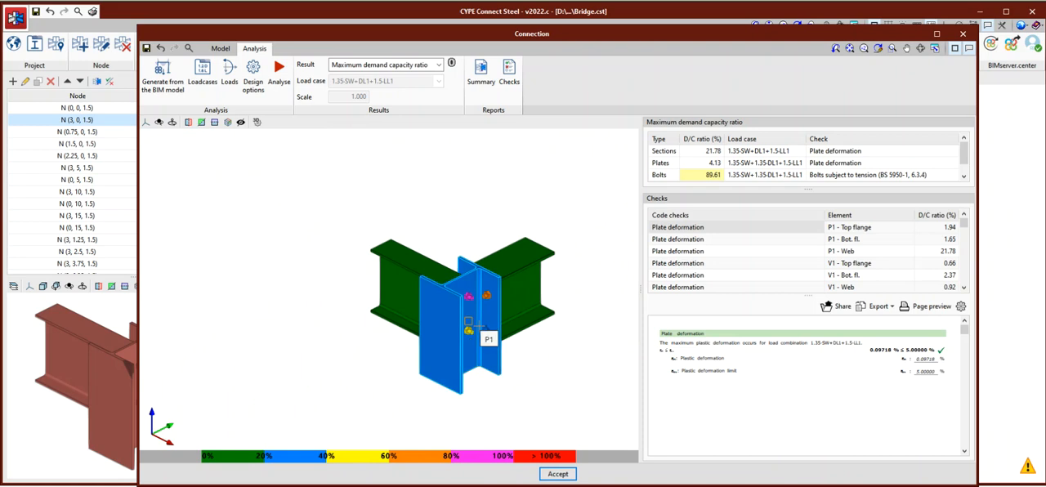
scroll(506, 323, "up", 4)
scroll(533, 329, "down", 2)
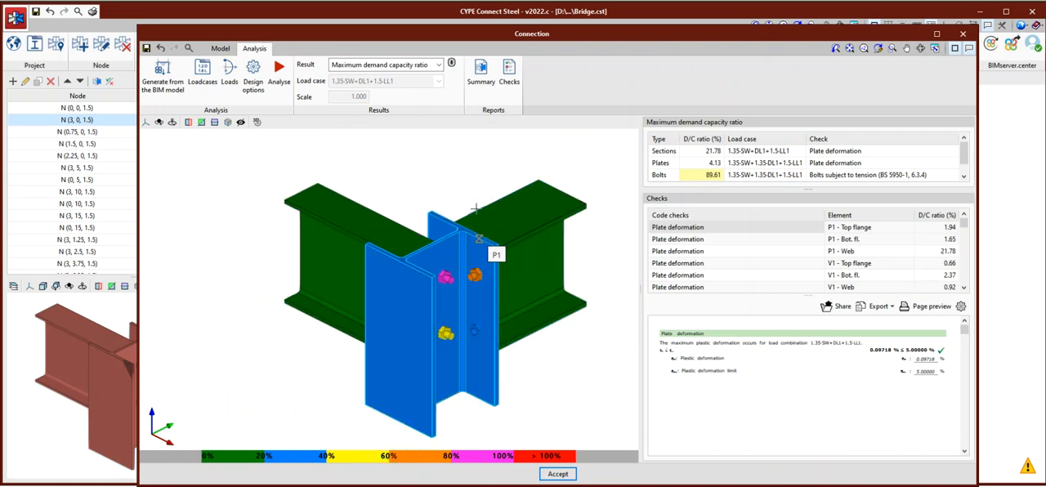
Display the Von Mises stress result for load case 1.35·SW+DL1+1.5·LL1 and inspect the connection from another angle.
left_click(438, 64)
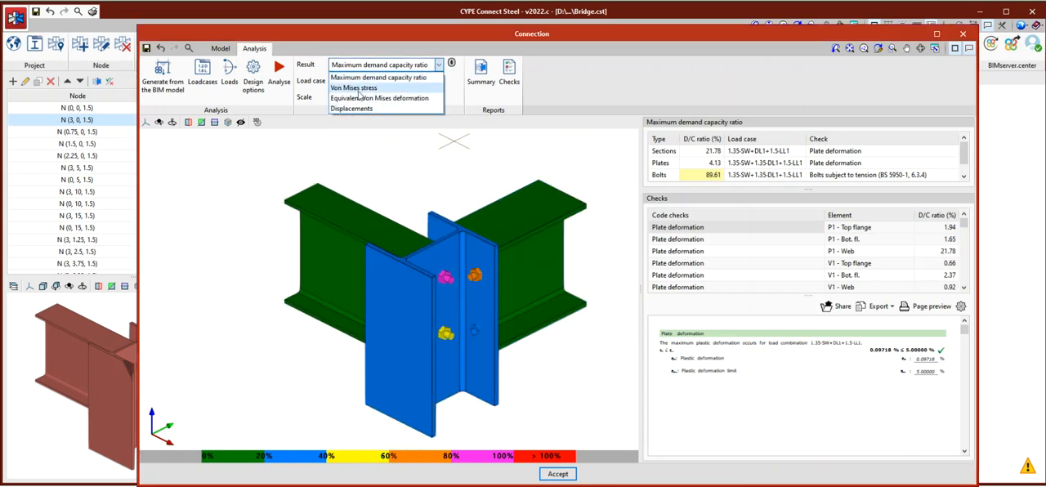
left_click(360, 85)
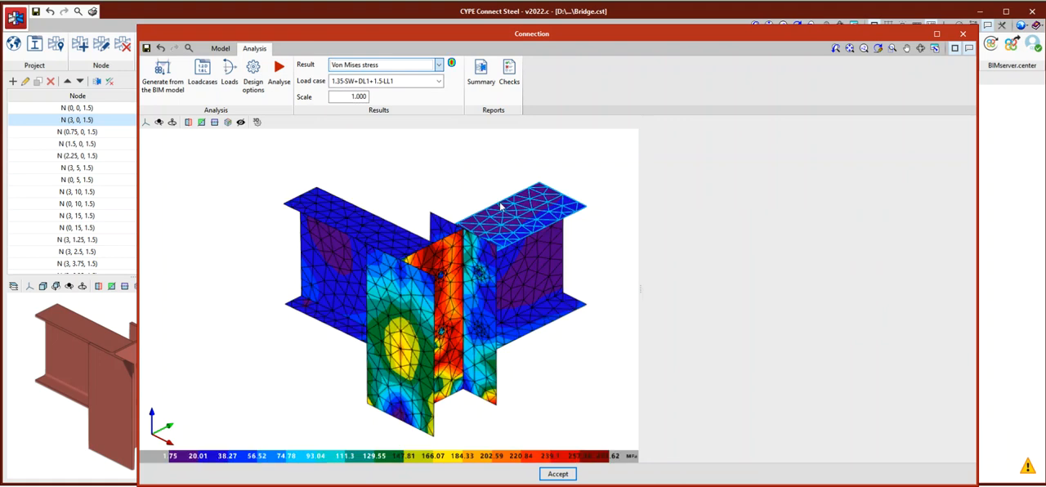
scroll(460, 320, "up", 3)
scroll(459, 320, "down", 2)
middle_click_drag(448, 336, 445, 172, "shift")
Display the Equivalent Von Mises deformation result and inspect it around the bolt holes of the column web.
left_click(436, 65)
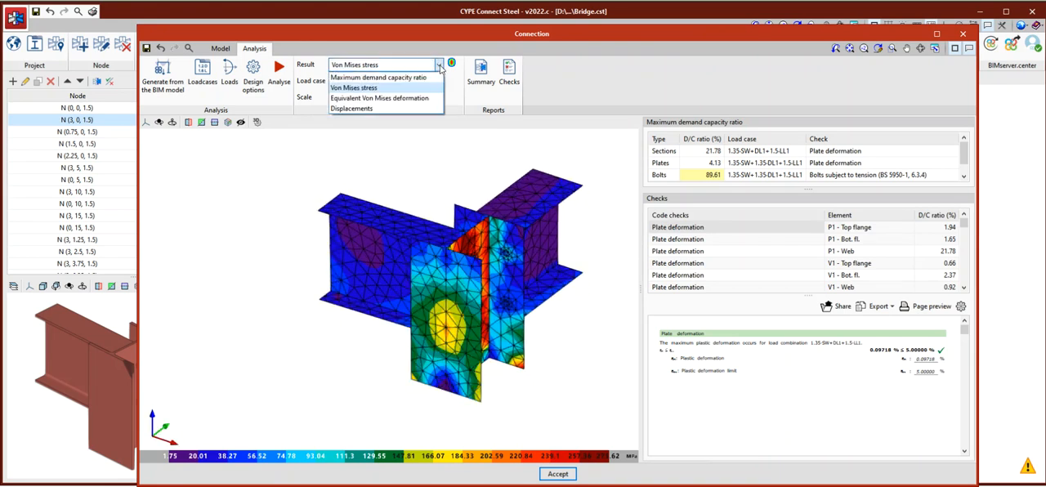
left_click(368, 102)
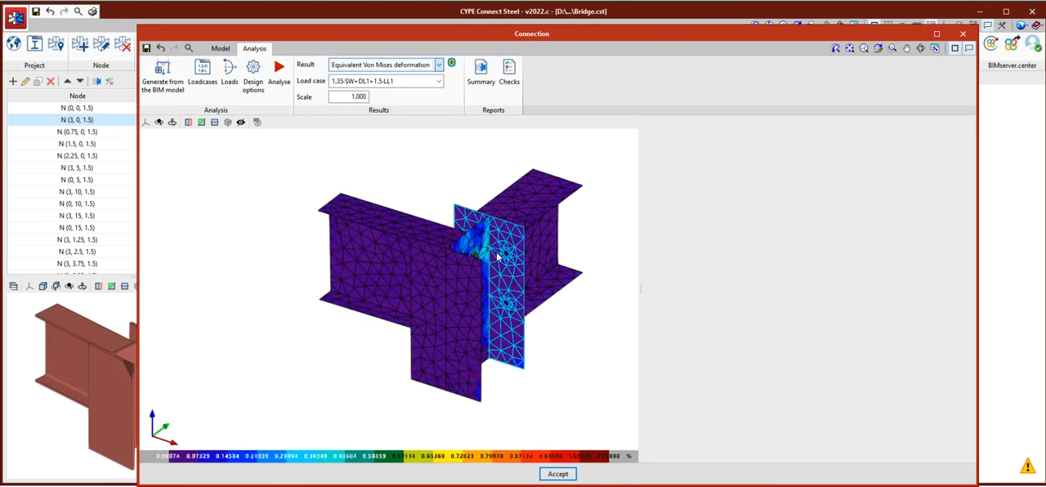
middle_click_drag(494, 250, 414, 159, "shift")
Display the Displacements result for the connection and inspect the model from another angle.
left_click(439, 65)
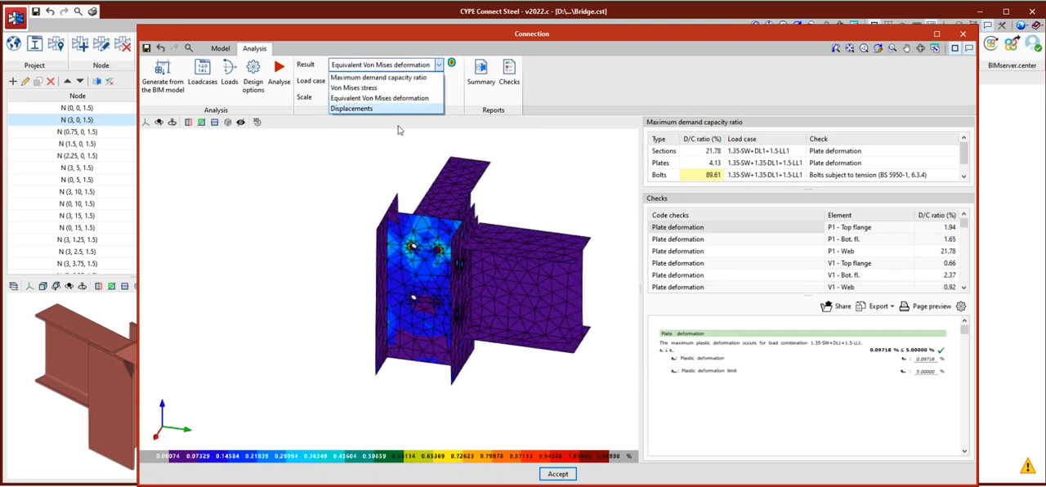
left_click(359, 115)
middle_click_drag(479, 284, 506, 303, "shift")
Set the displacement scale to 10 and inspect the exaggerated deformed shape of the connection from several sides.
left_click(352, 96)
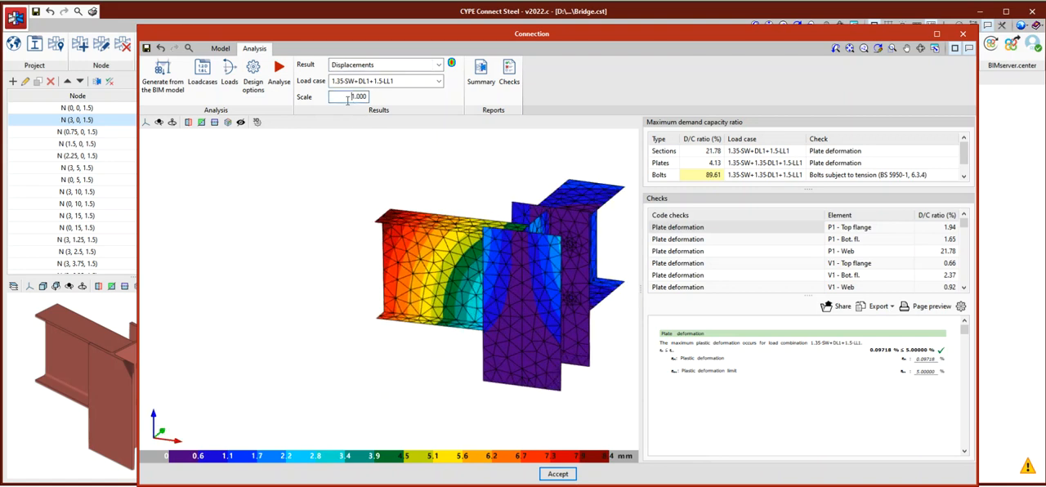
double_click(347, 96)
type("1")
scroll(351, 200, "down", 1)
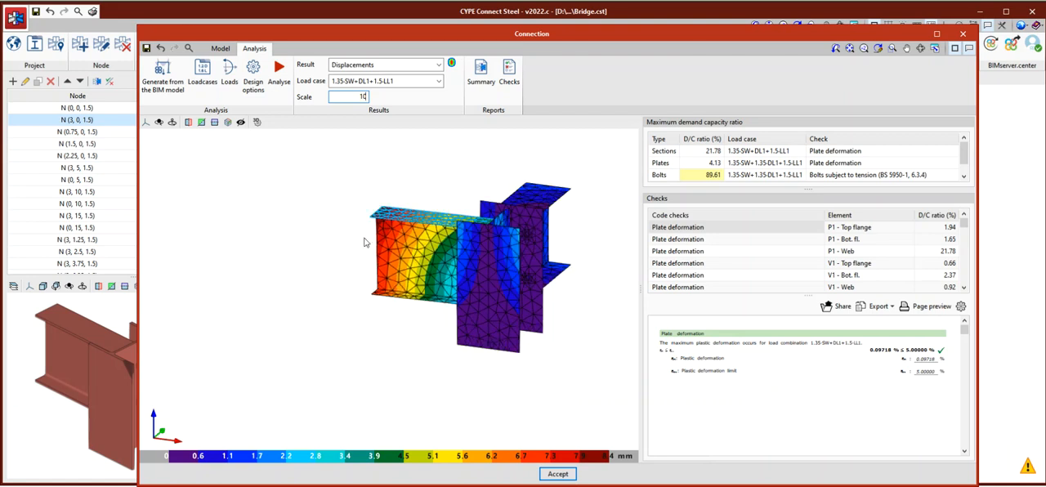
scroll(371, 234, "up", 1)
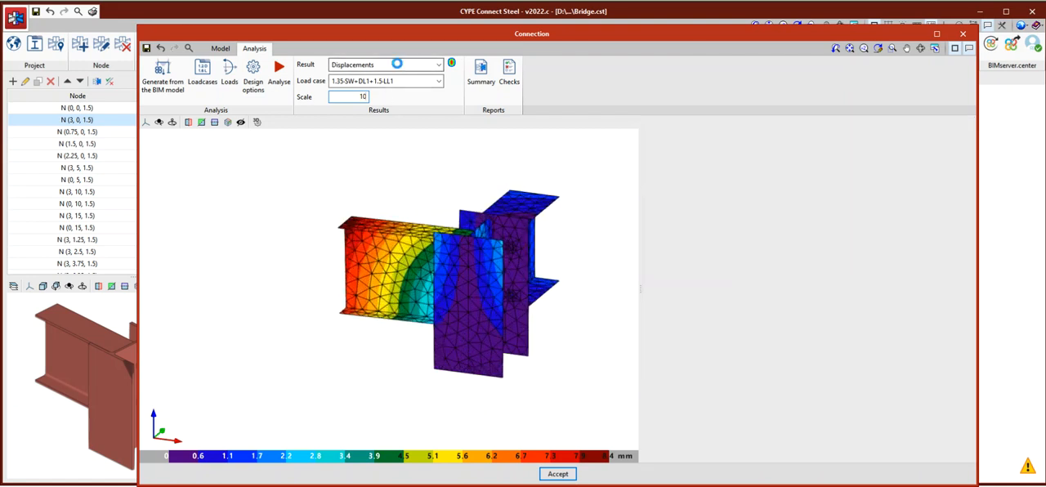
left_click(398, 69)
left_click(411, 197)
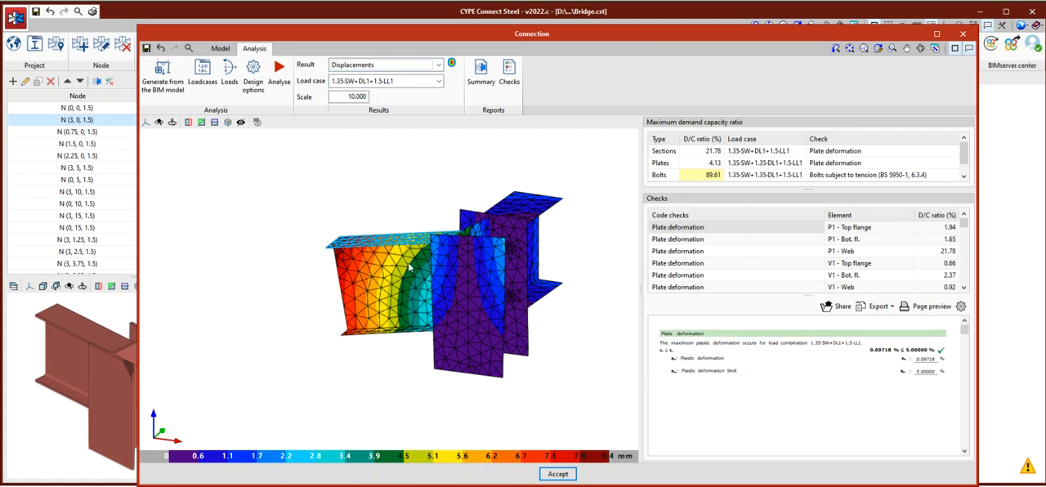
middle_click_drag(387, 290, 465, 368)
scroll(403, 274, "down", 2)
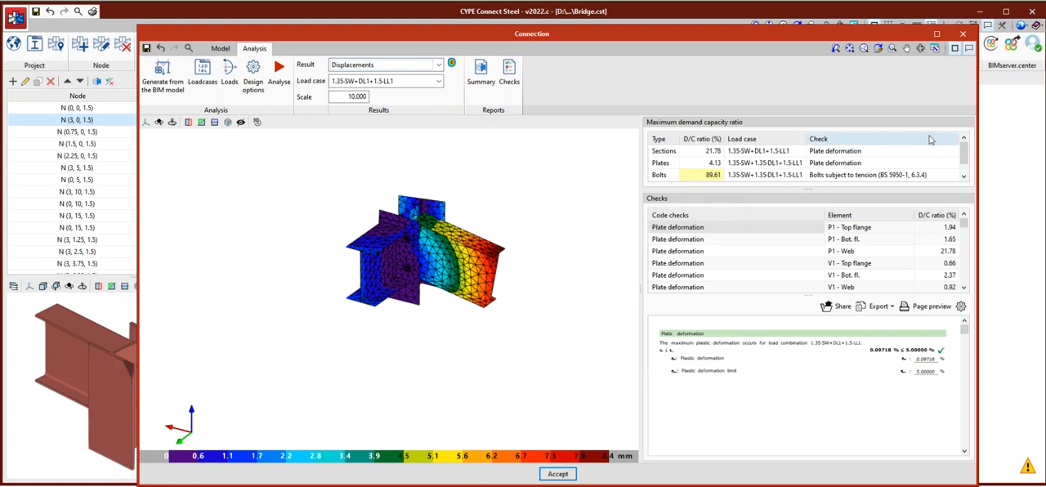
Widen the results area and review the plate deformation checks of P1's bottom flange, web and top flange.
left_click_drag(1004, 150, 511, 196)
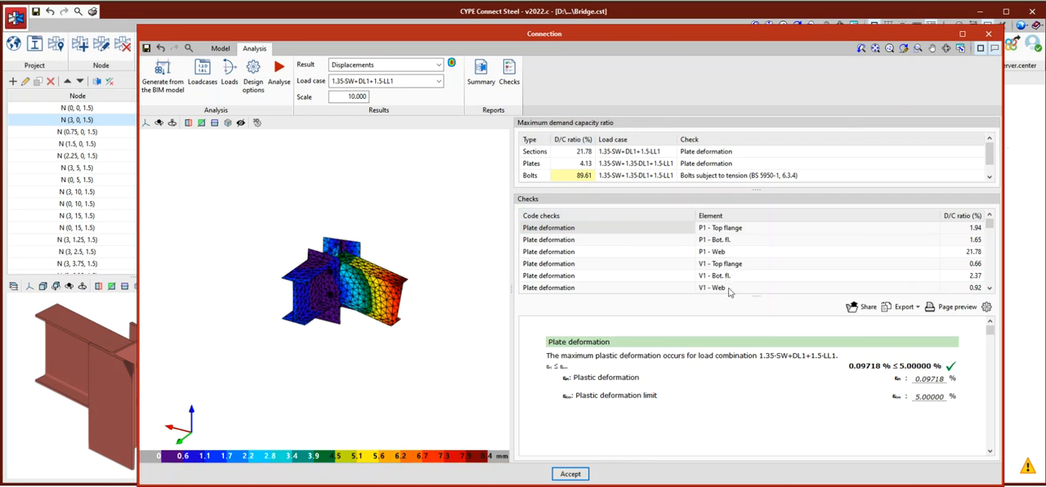
left_click_drag(756, 295, 760, 260)
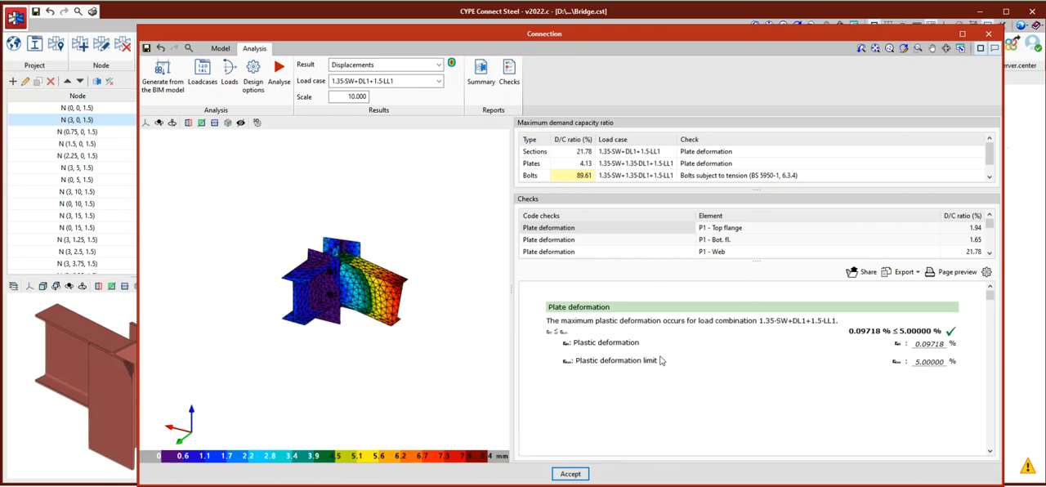
left_click(562, 242)
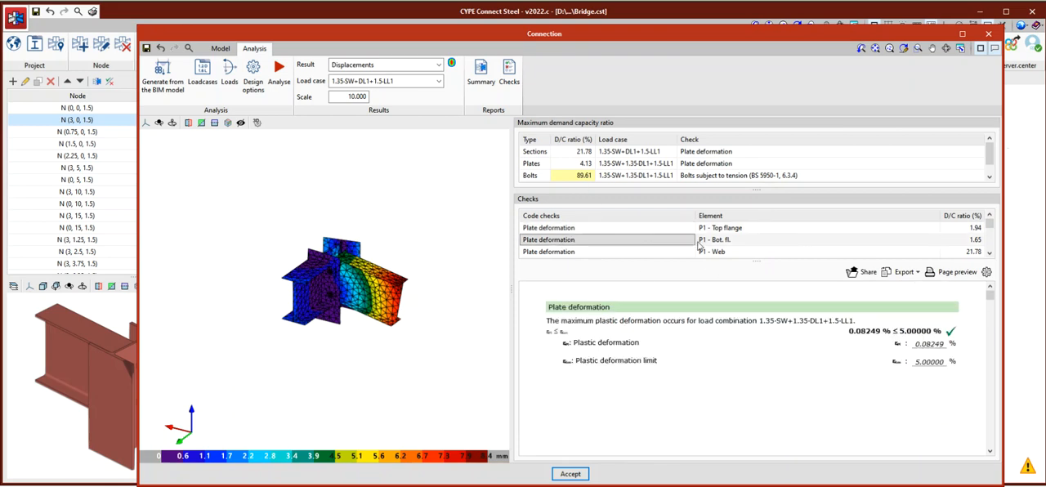
left_click(560, 252)
left_click(675, 228)
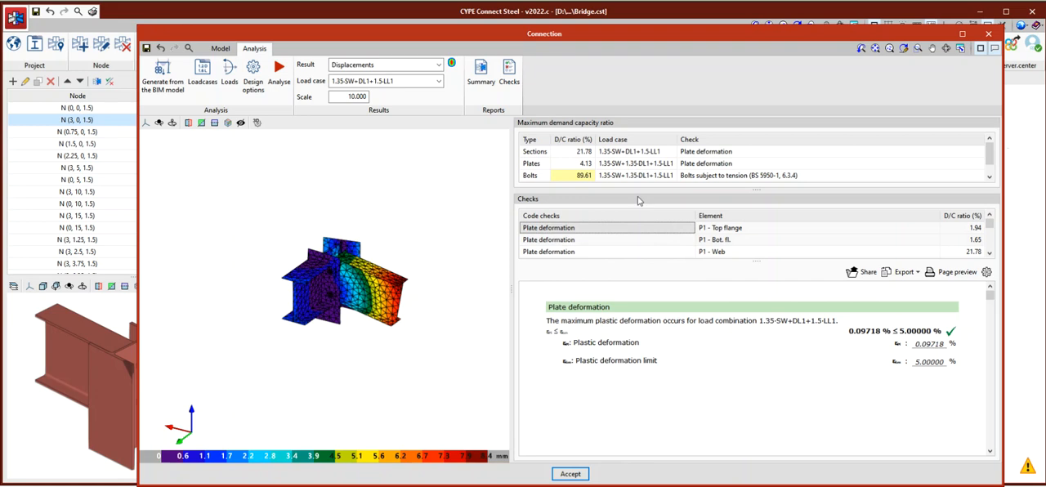
Enlarge the list of code checks and review the plate deformation checks of V1 - Top flange and V2 - Bot. fl.
left_click_drag(753, 262, 755, 329)
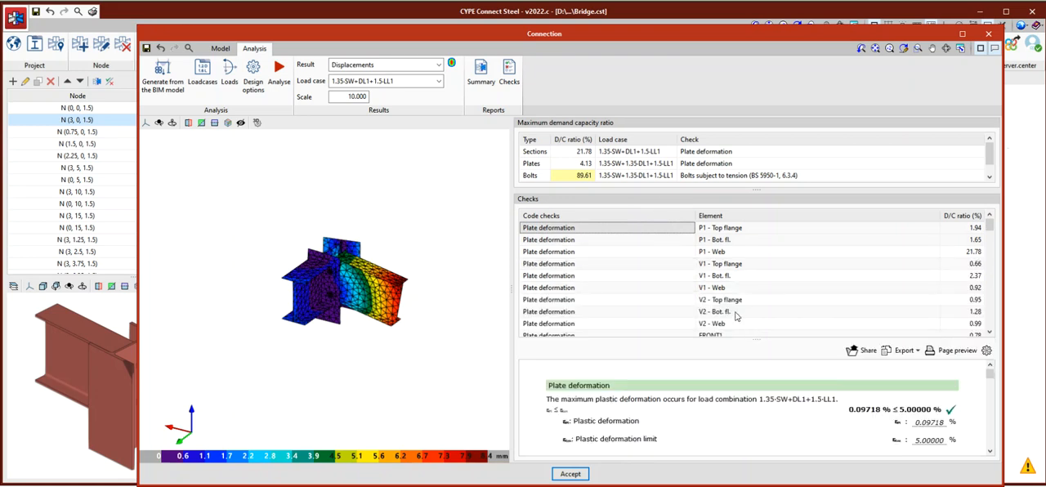
key("Down")
key("Down")
key("Down")
scroll(813, 401, "down", 1)
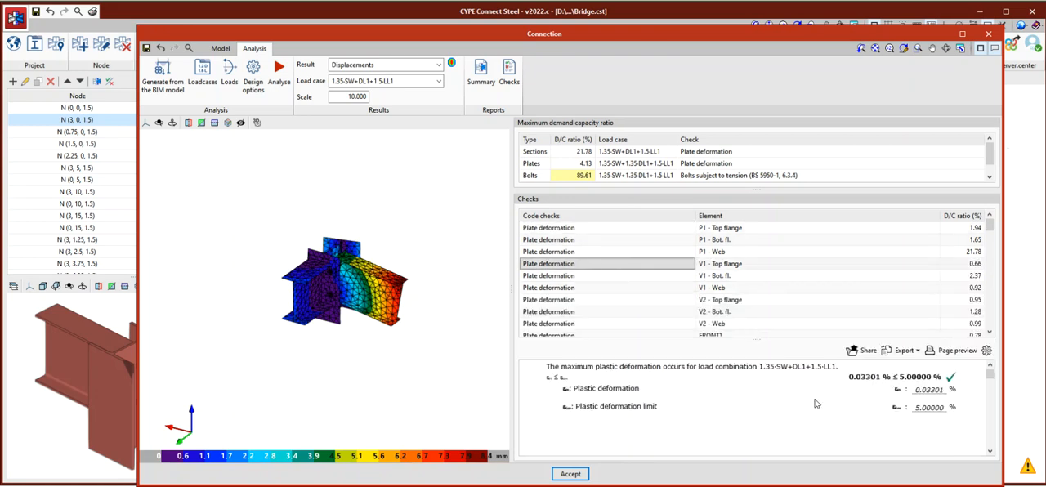
left_click(652, 315)
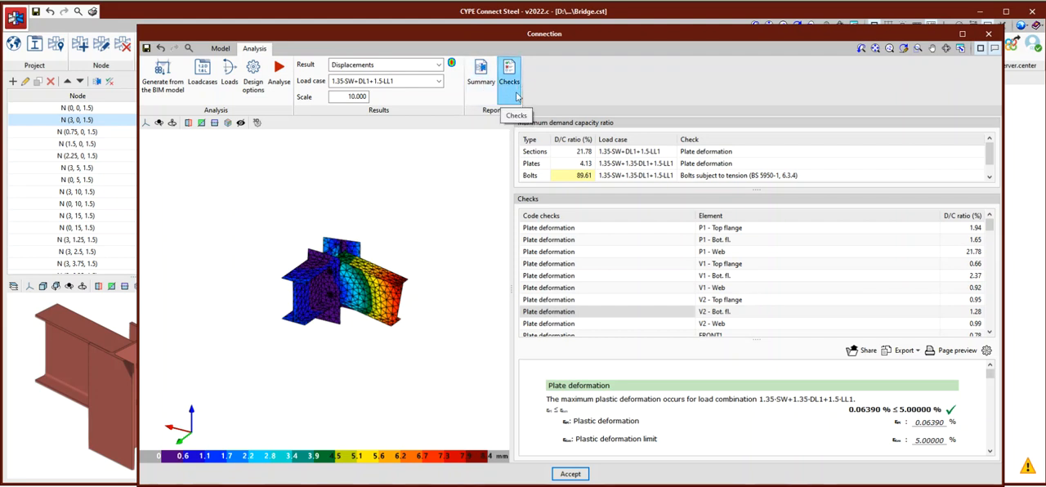
Generate the Summary report with connection components, loads, checks and notes, look it over and close it.
left_click(480, 78)
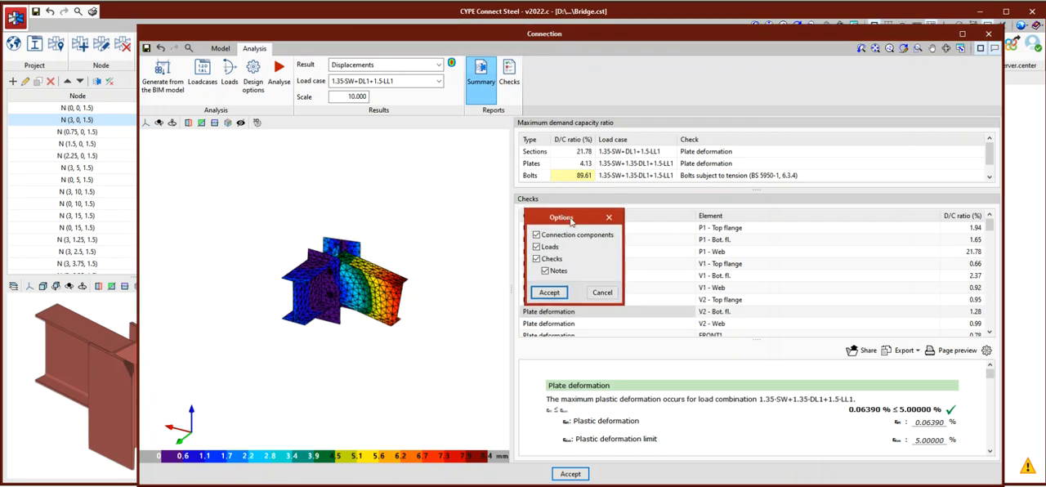
left_click_drag(569, 217, 633, 146)
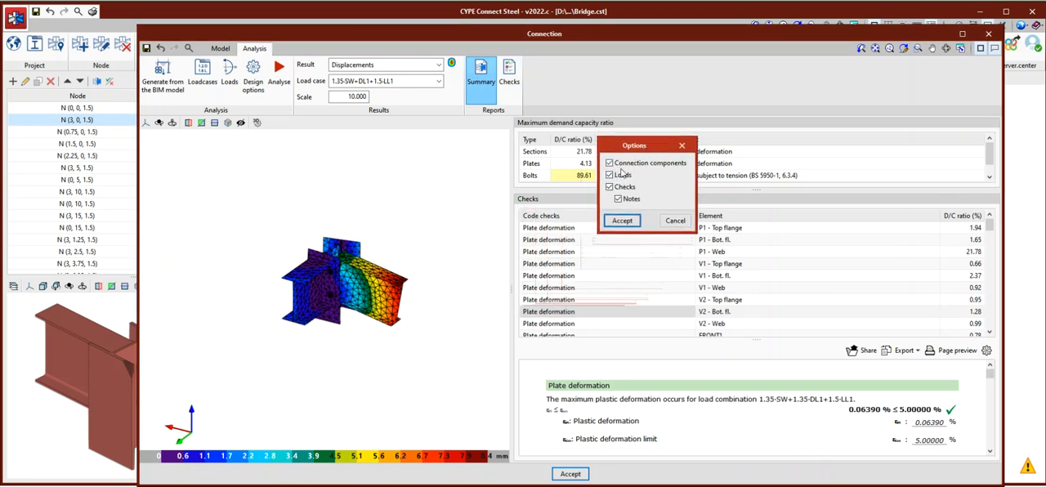
left_click(621, 220)
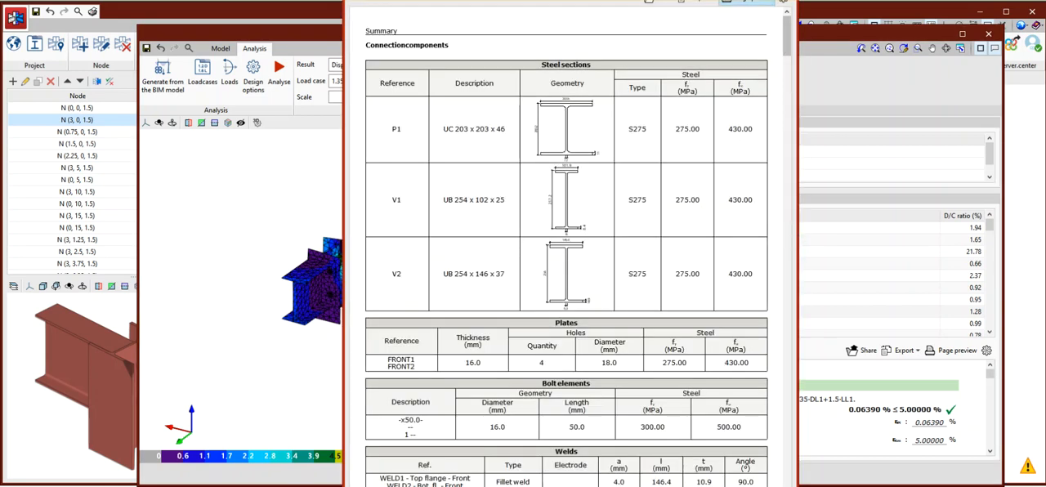
left_click_drag(730, 0, 731, 19)
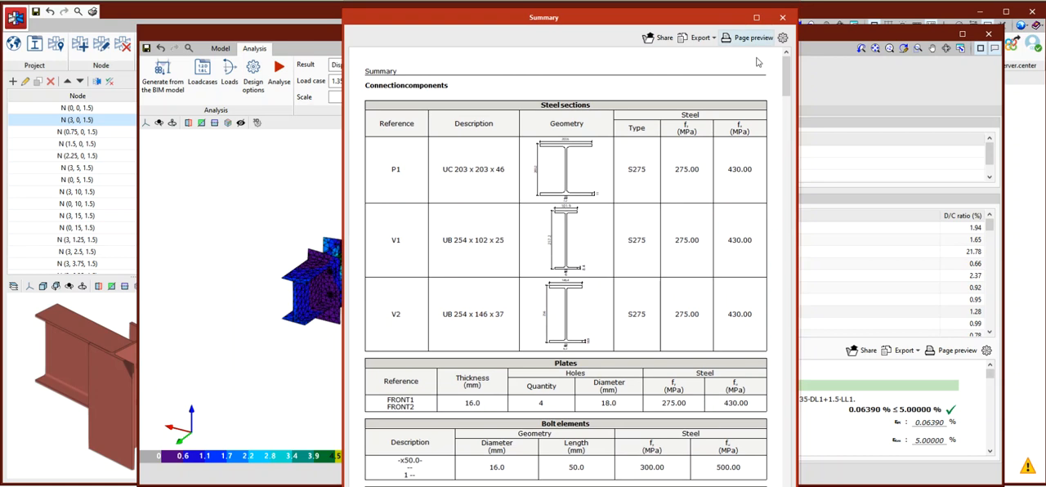
mouse_move(786, 74)
left_mouse_down()
mouse_move(787, 169)
mouse_move(787, 59)
left_mouse_up()
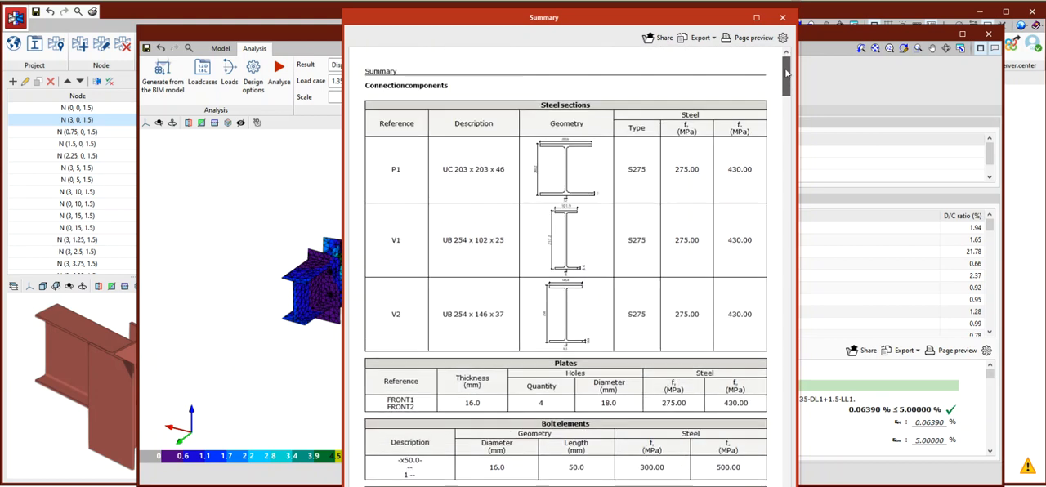
left_click(782, 17)
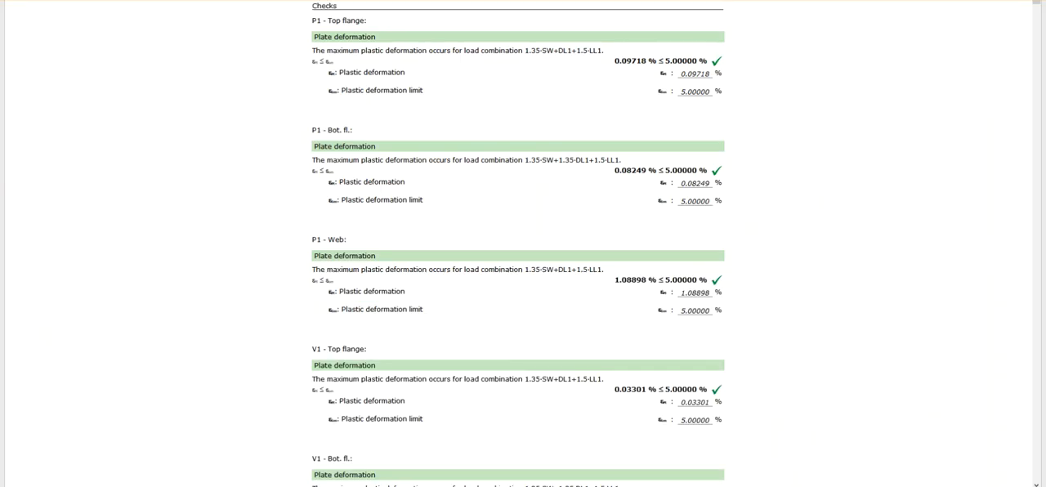
Read the Checks report from the plate deformation checks through the BOLTS1 bolt capacity and spacing checks, and close it.
left_click(1005, 1)
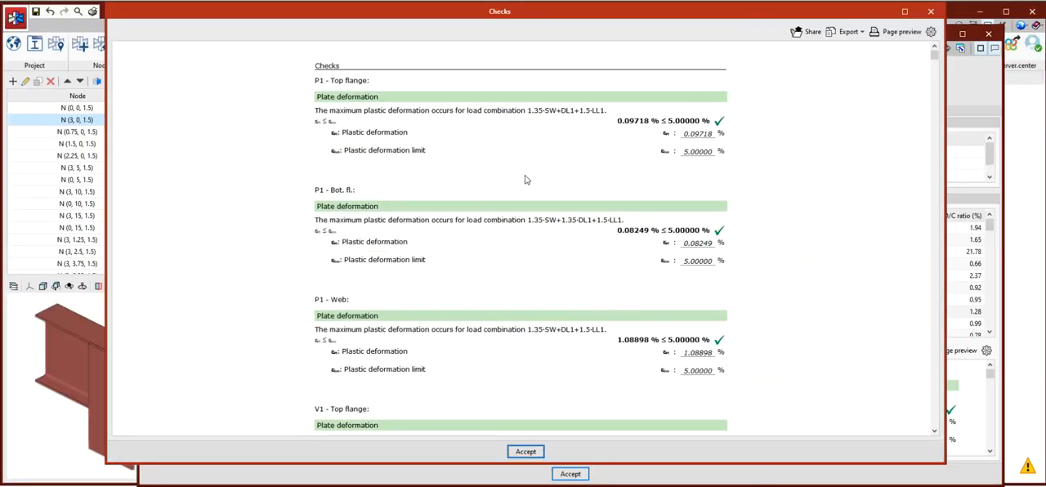
scroll(401, 179, "down", 5)
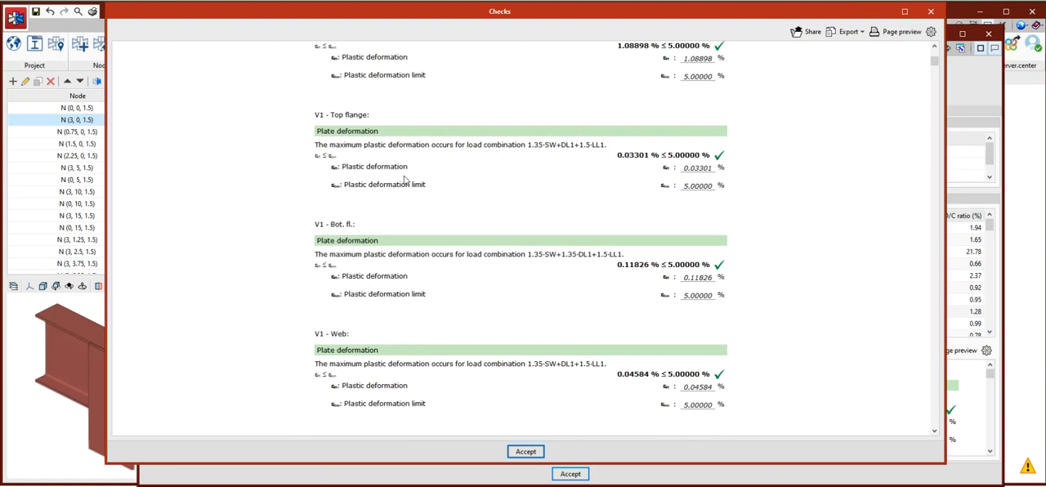
scroll(403, 185, "down", 3)
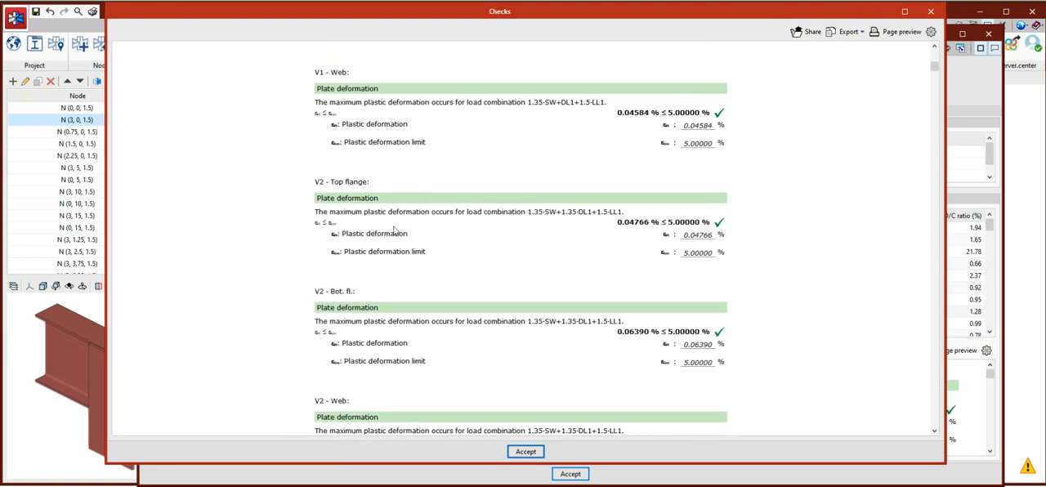
scroll(392, 230, "down", 5)
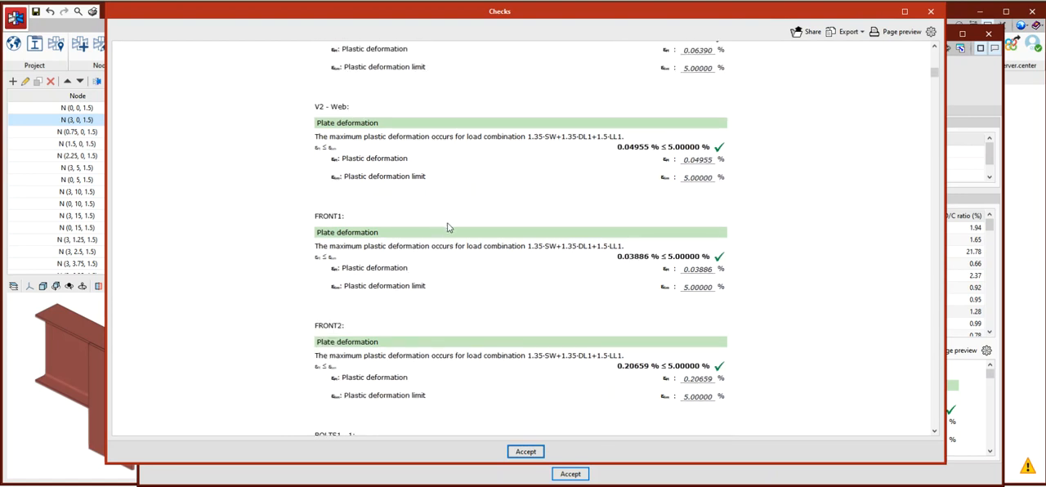
scroll(448, 228, "down", 5)
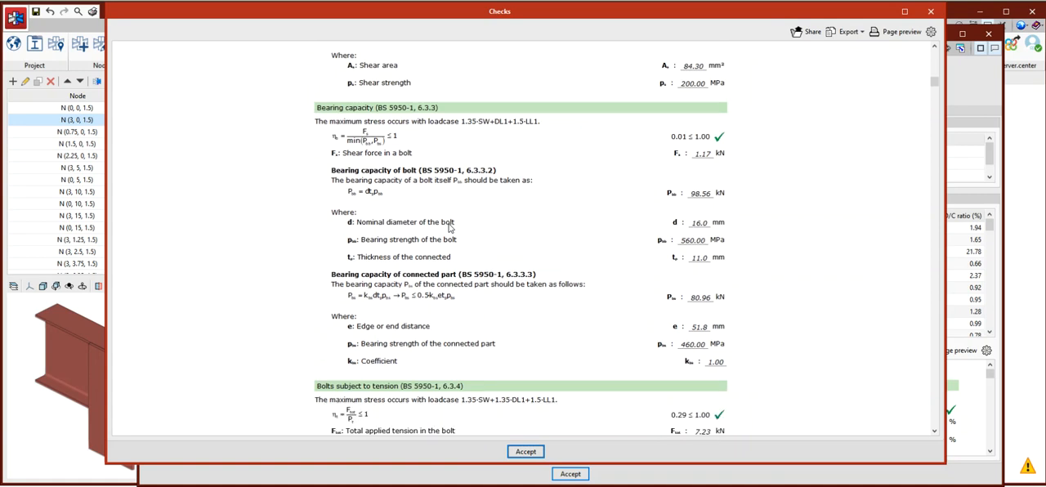
scroll(510, 226, "down", 6)
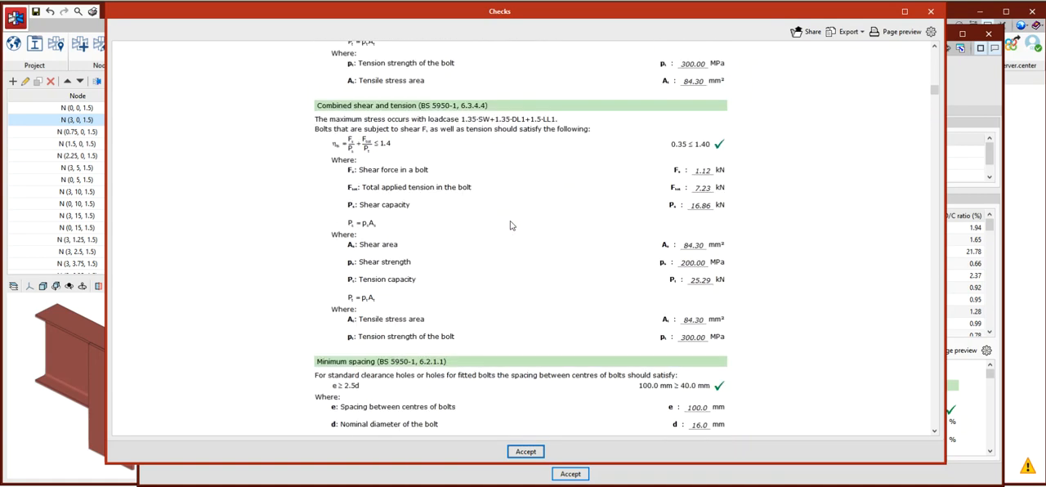
scroll(509, 225, "down", 6)
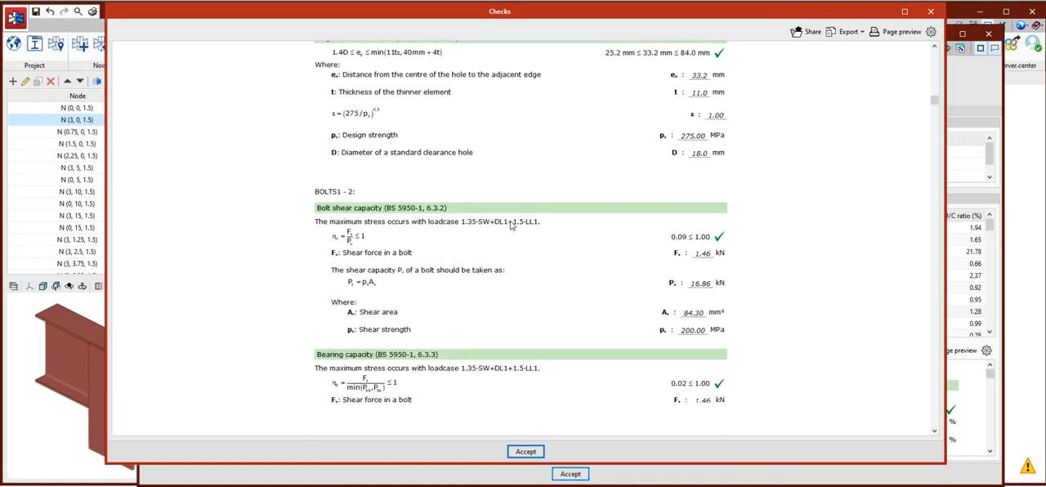
left_click(929, 11)
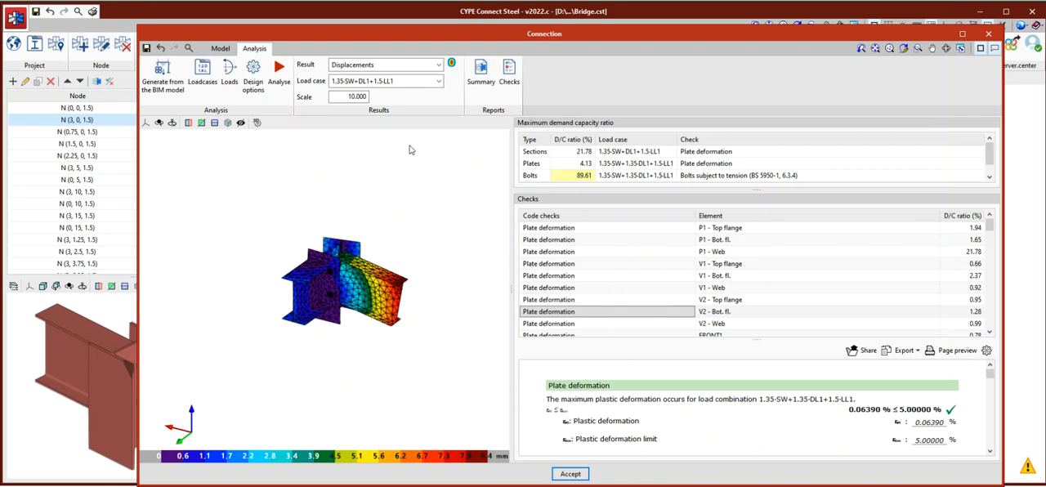
Enlarge the model view and compare displacements for load case 1.35·SW+1.35·DL1+1.5·LL1 with those for 1.35·SW+DL1+1.5·LL1.
left_click_drag(511, 173, 637, 171)
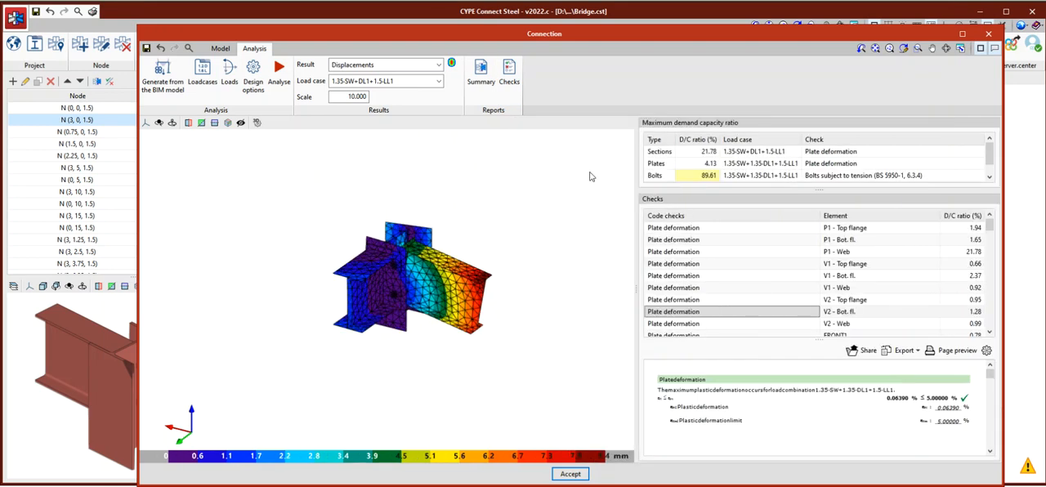
left_click(438, 82)
left_click(406, 107)
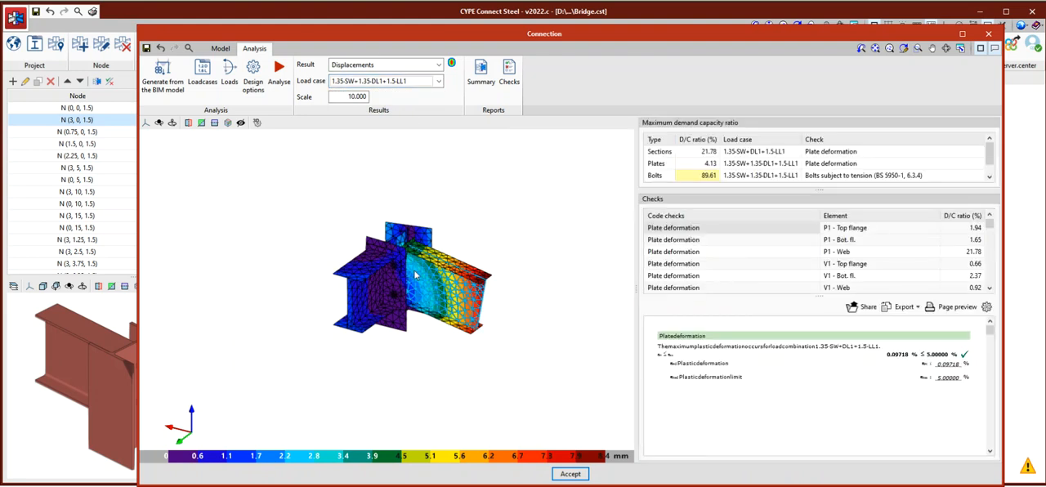
scroll(414, 270, "up", 3)
left_click(438, 81)
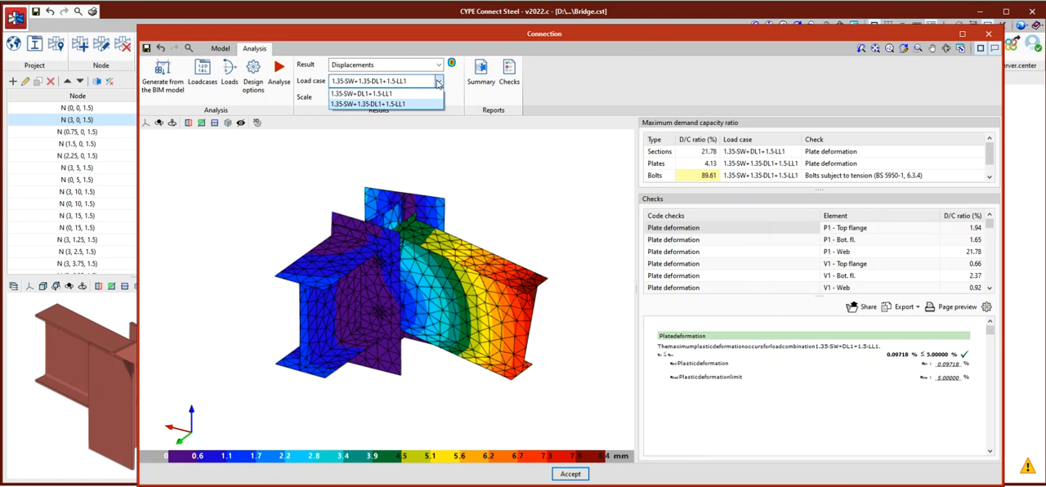
left_click(382, 104)
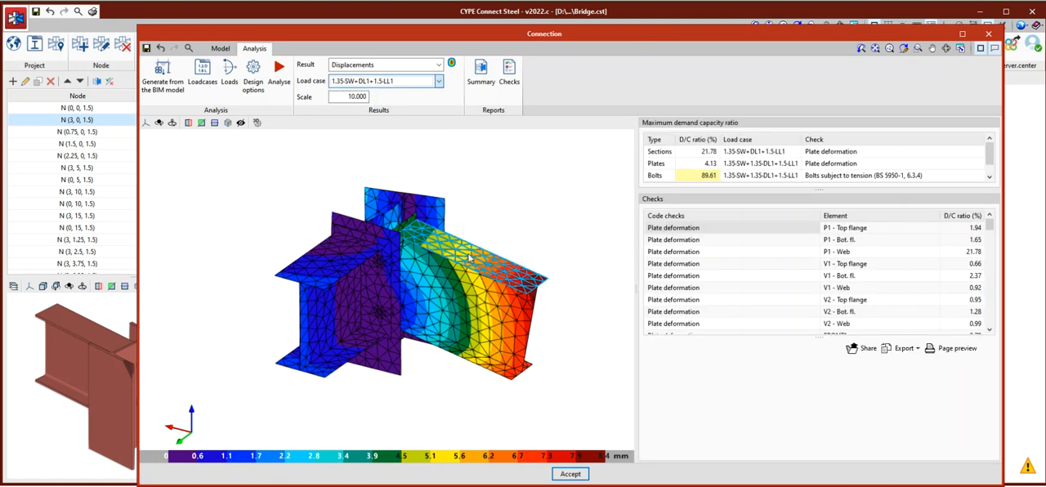